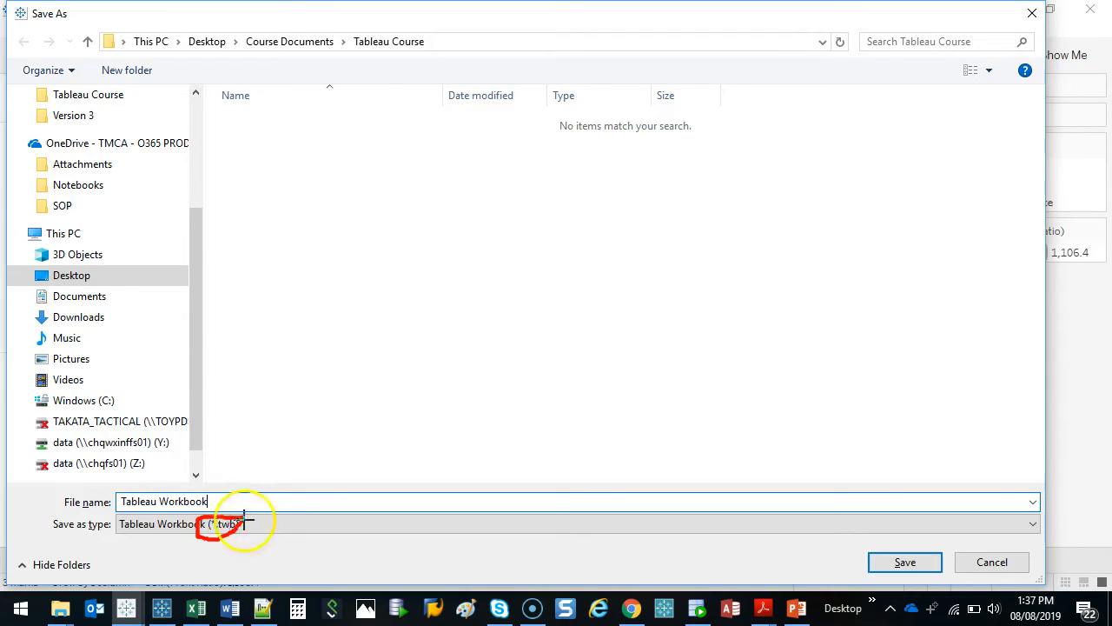
# Save the workbook as "Tableau Workbook" of type Tableau Workbook (*.twb) in the Tableau Course folder
pyautogui.press('Escape')
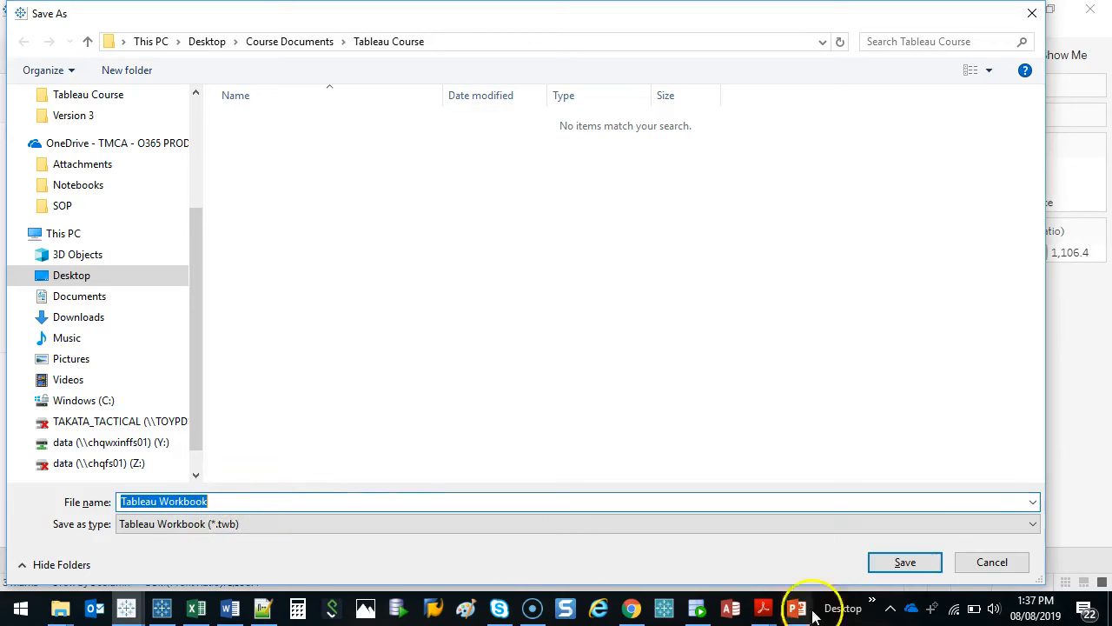
pyautogui.click(906, 563)
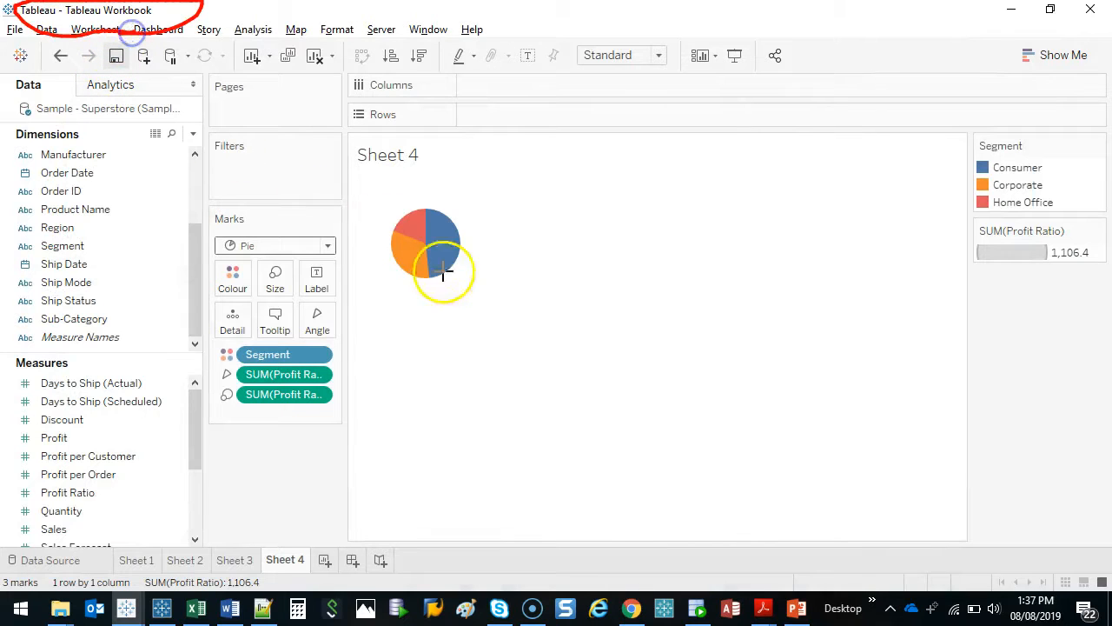
pyautogui.press('Escape')
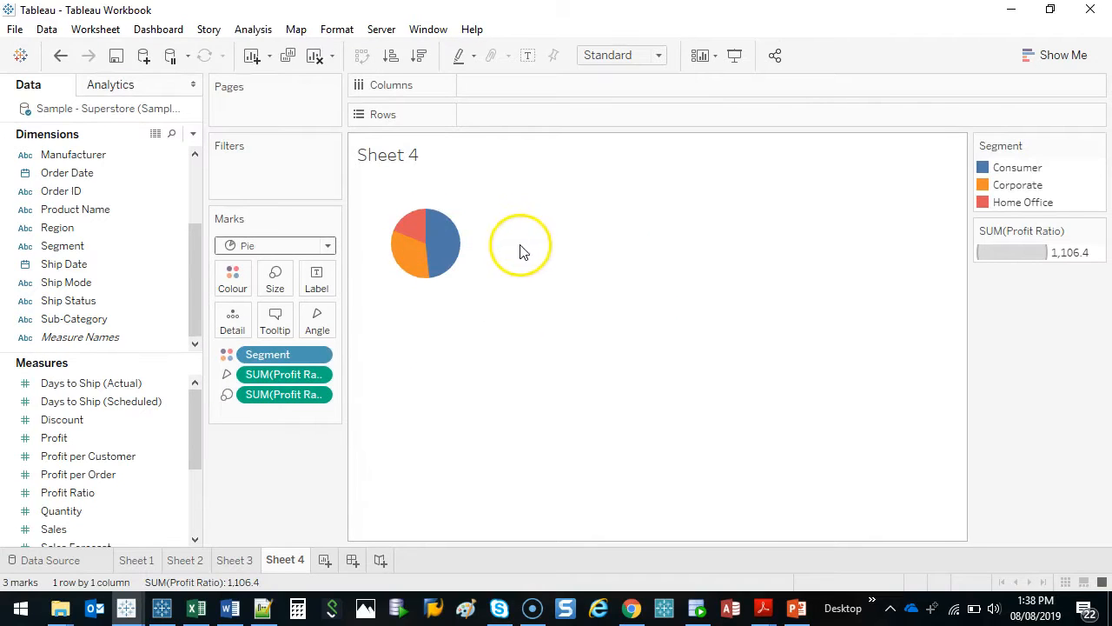
# Open the tooltip editor for the Sheet 4 pie chart and preview its default tooltip
pyautogui.moveTo(448, 233)
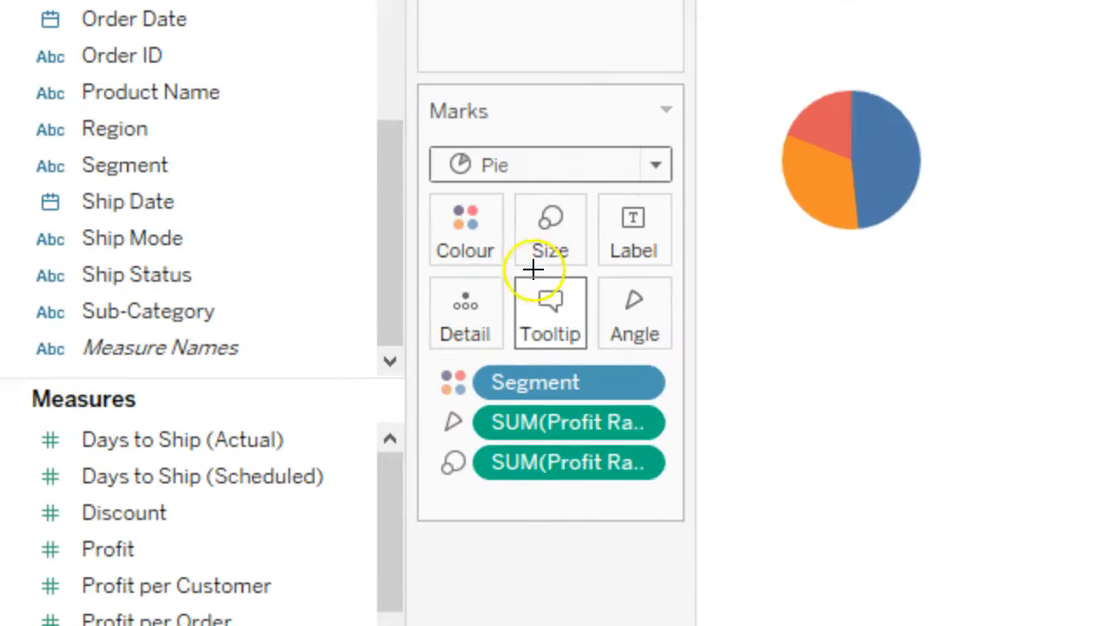
pyautogui.moveTo(249, 299); pyautogui.dragTo(295, 335)
pyautogui.moveTo(591, 344); pyautogui.dragTo(500, 299)
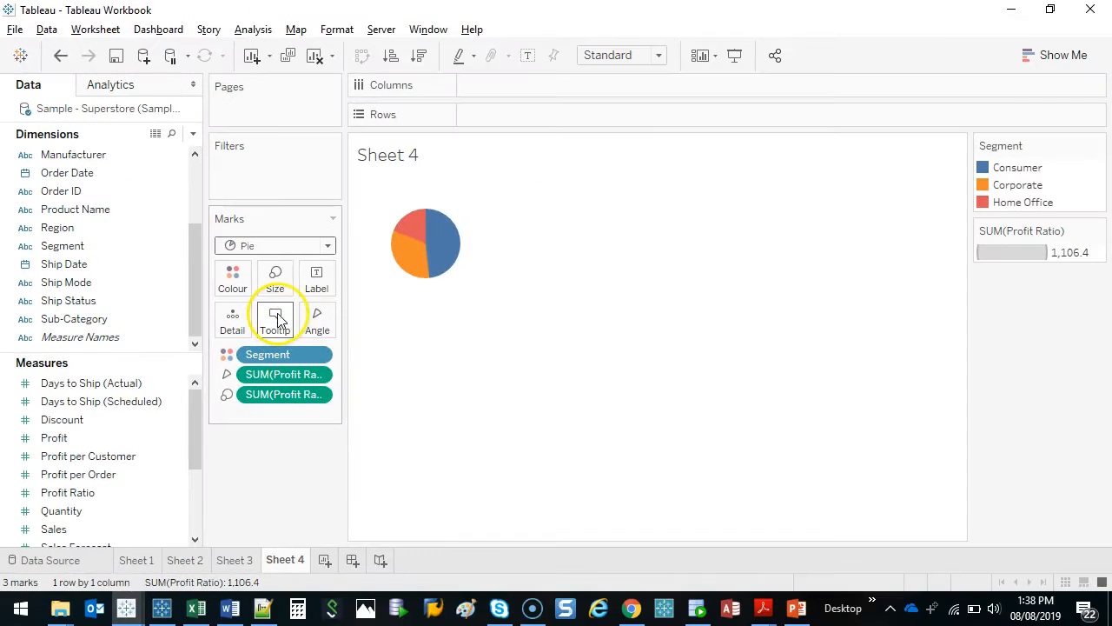
pyautogui.click(550, 314)
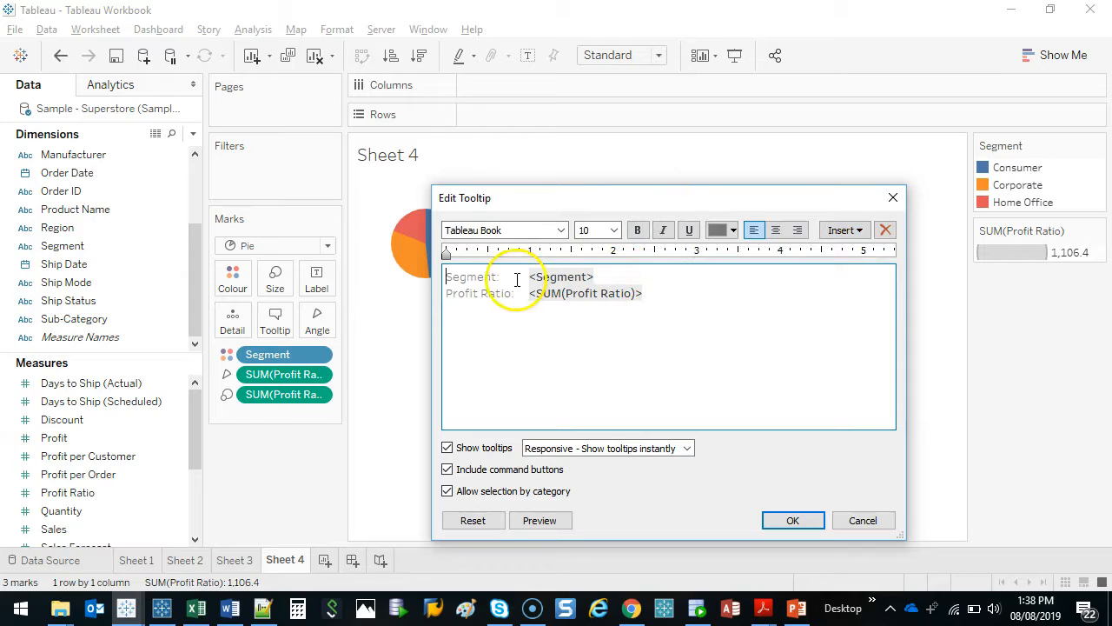
pyautogui.moveTo(526, 276); pyautogui.dragTo(546, 277)
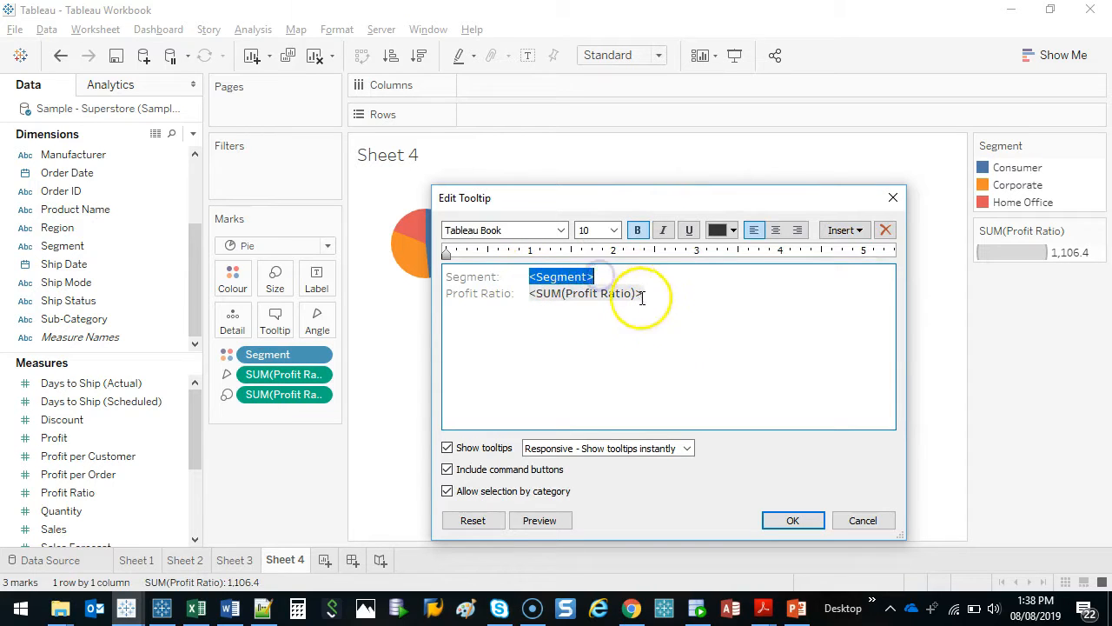
pyautogui.moveTo(678, 298); pyautogui.dragTo(535, 297)
pyautogui.click(596, 276)
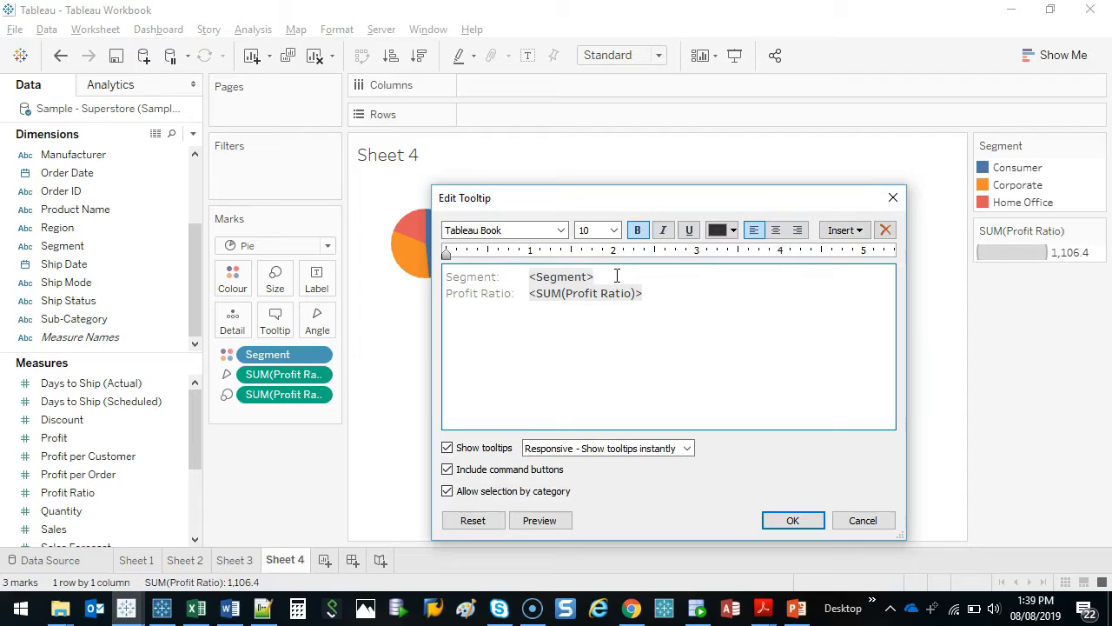
pyautogui.moveTo(691, 199); pyautogui.dragTo(746, 147)
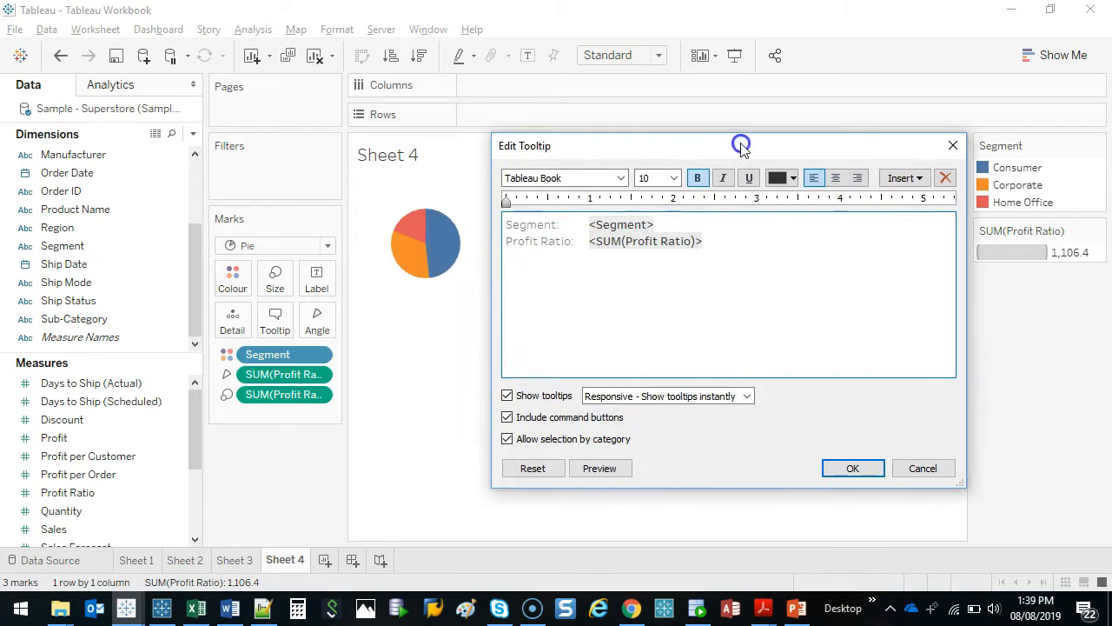
pyautogui.click(601, 471)
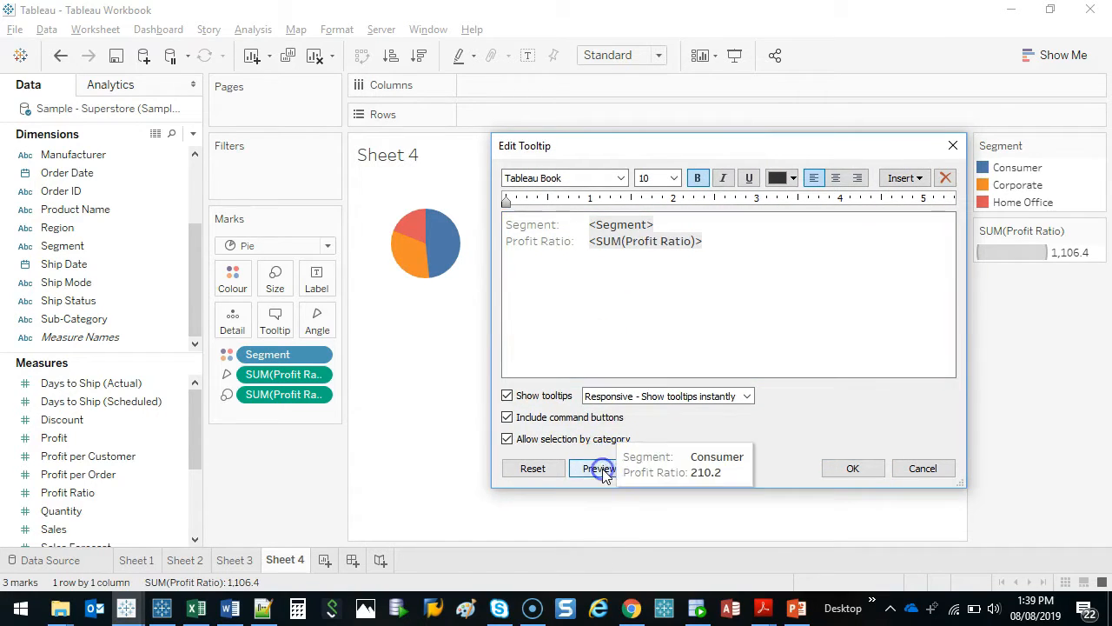
pyautogui.click(828, 415)
# Try filler text after the Segment field in the tooltip, preview it, and remove the text again
pyautogui.click(686, 224)
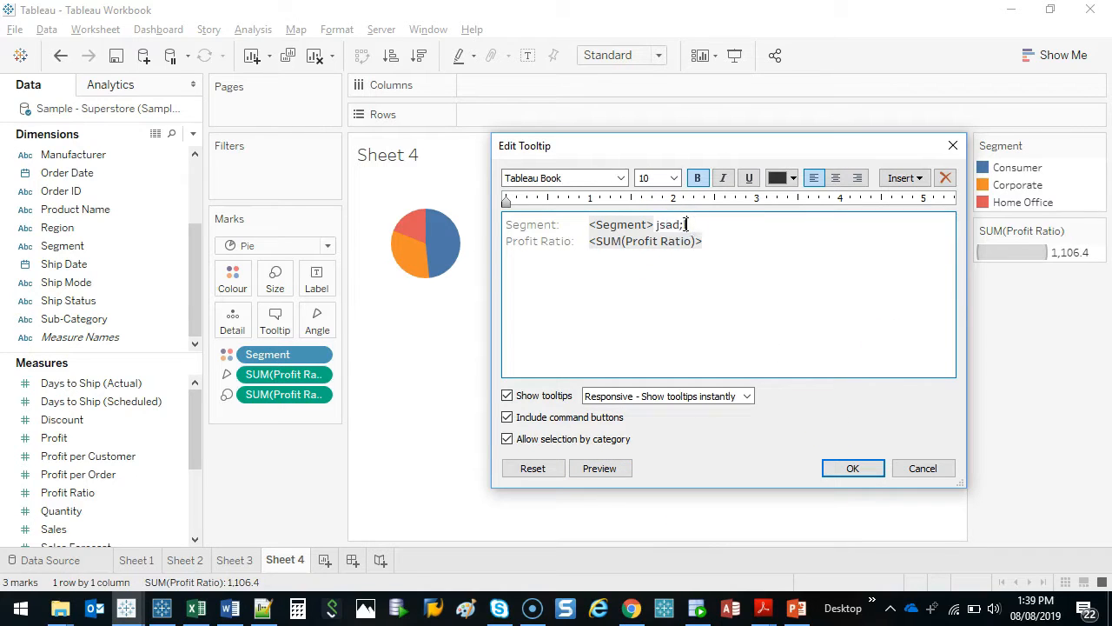
pyautogui.click(620, 469)
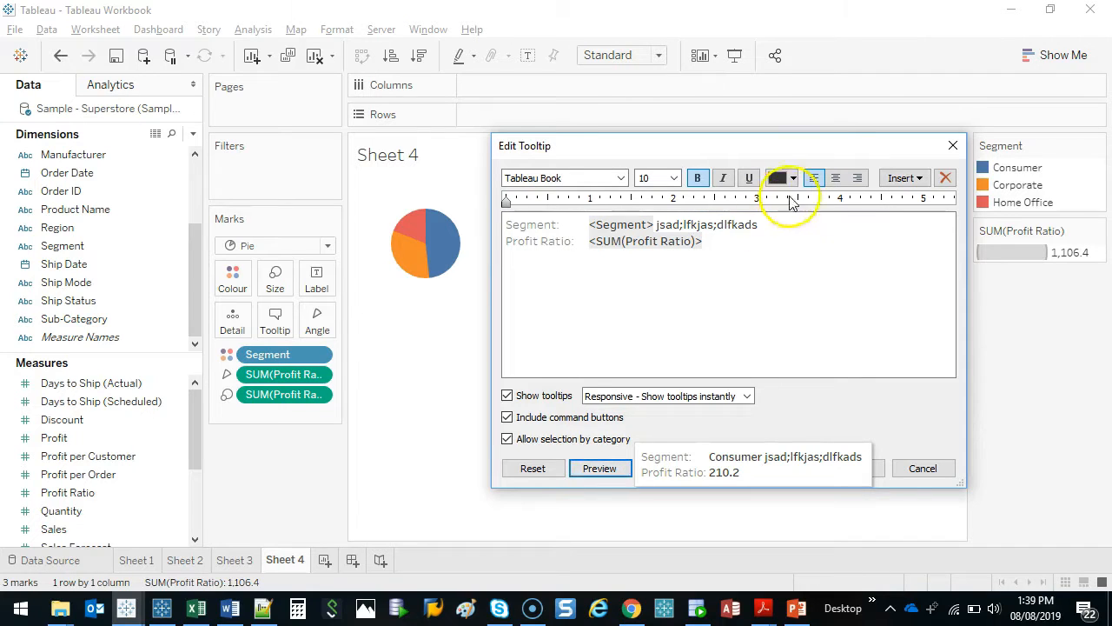
pyautogui.click(790, 231)
pyautogui.moveTo(765, 224); pyautogui.dragTo(663, 224)
pyautogui.press('BackSpace')
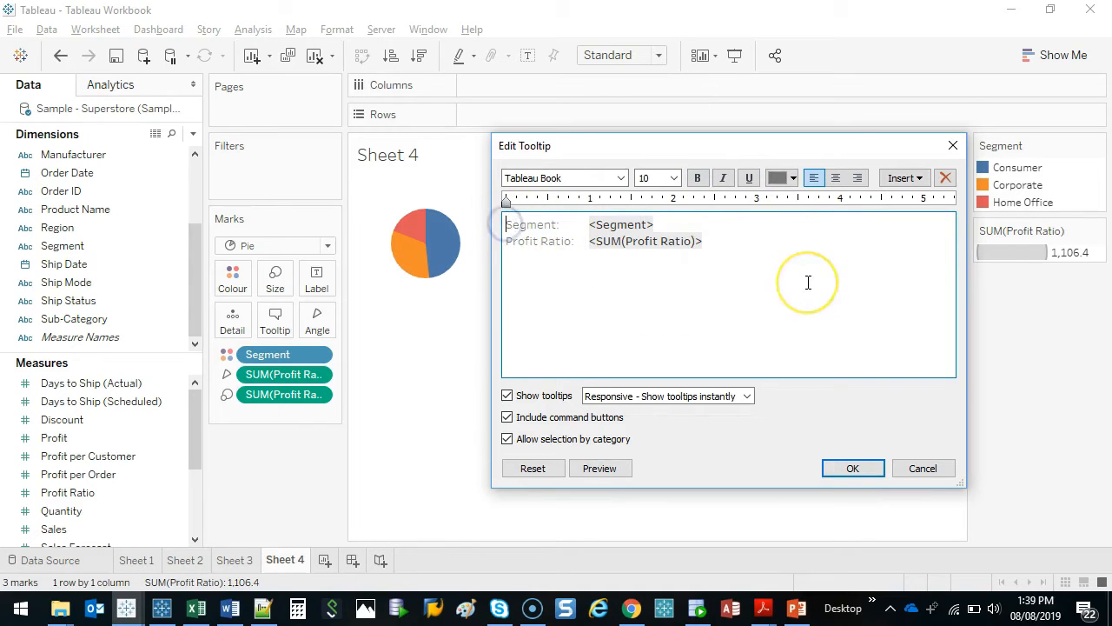
# Rewrite the tooltip as the single sentence "In <Segment>, the Profit Ratio is <SUM(Profit Ratio)>"
pyautogui.press('BackSpace')
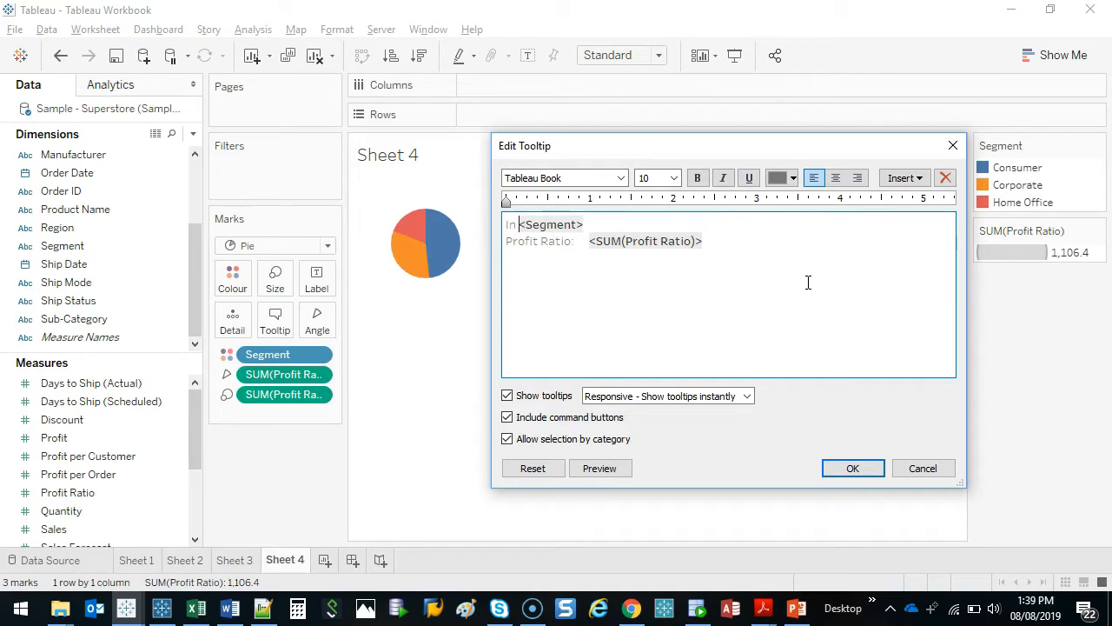
pyautogui.hotkey('shift', 'End')
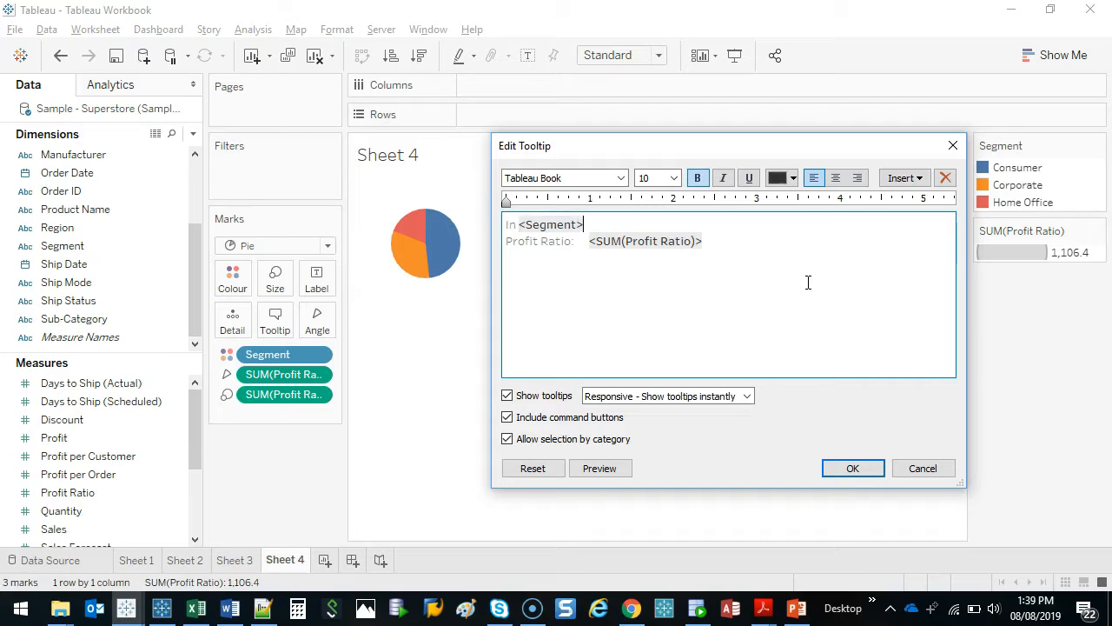
pyautogui.press('Delete')
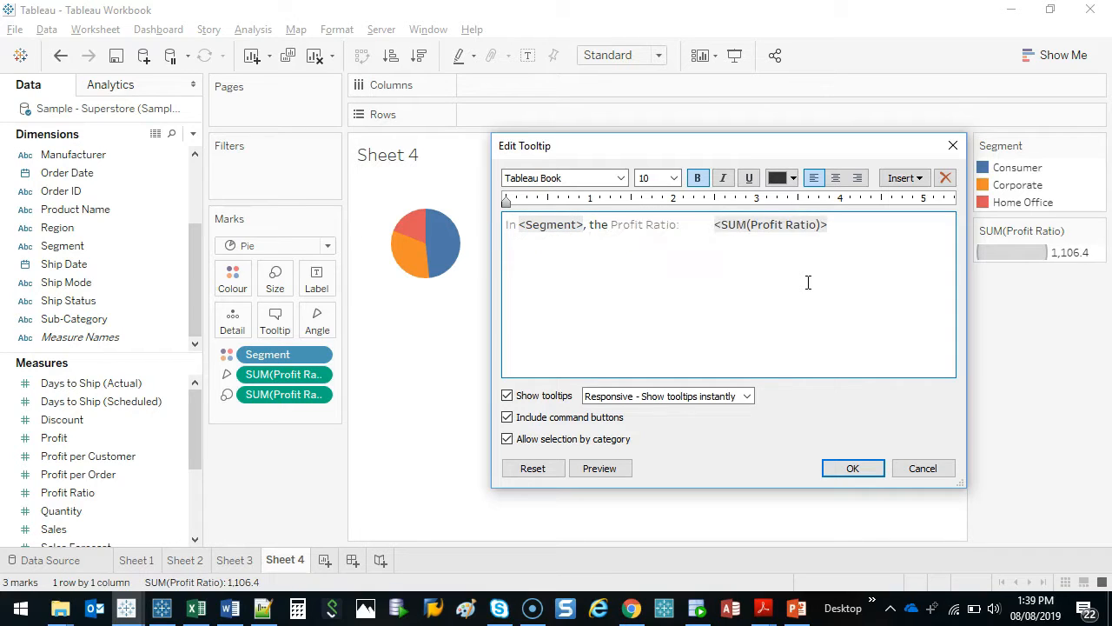
pyautogui.click(684, 225)
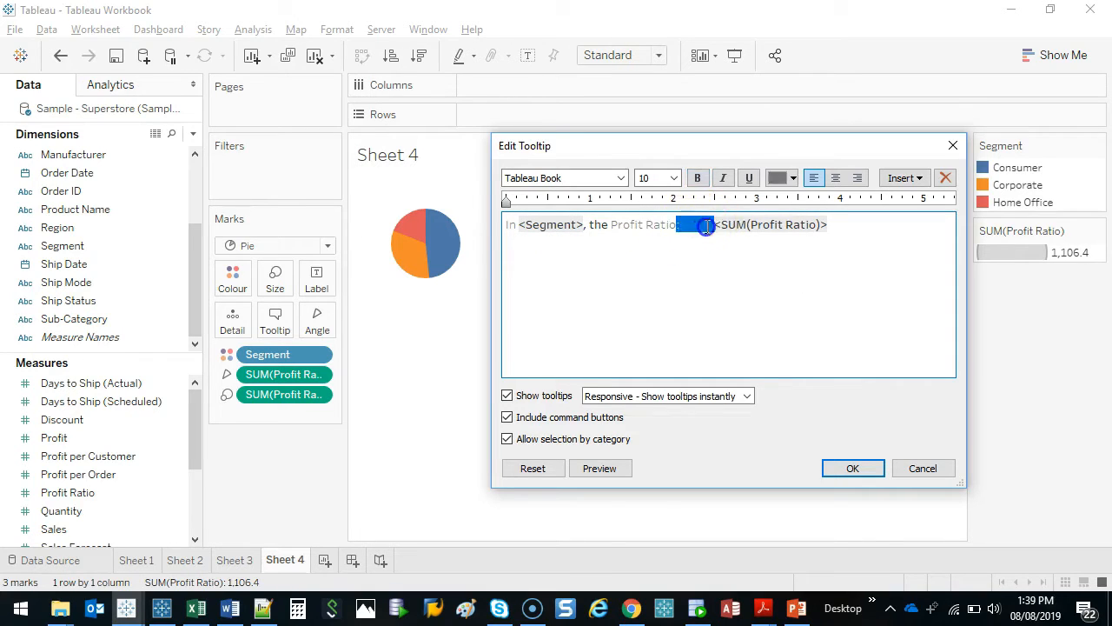
pyautogui.write('is')
pyautogui.click(819, 229)
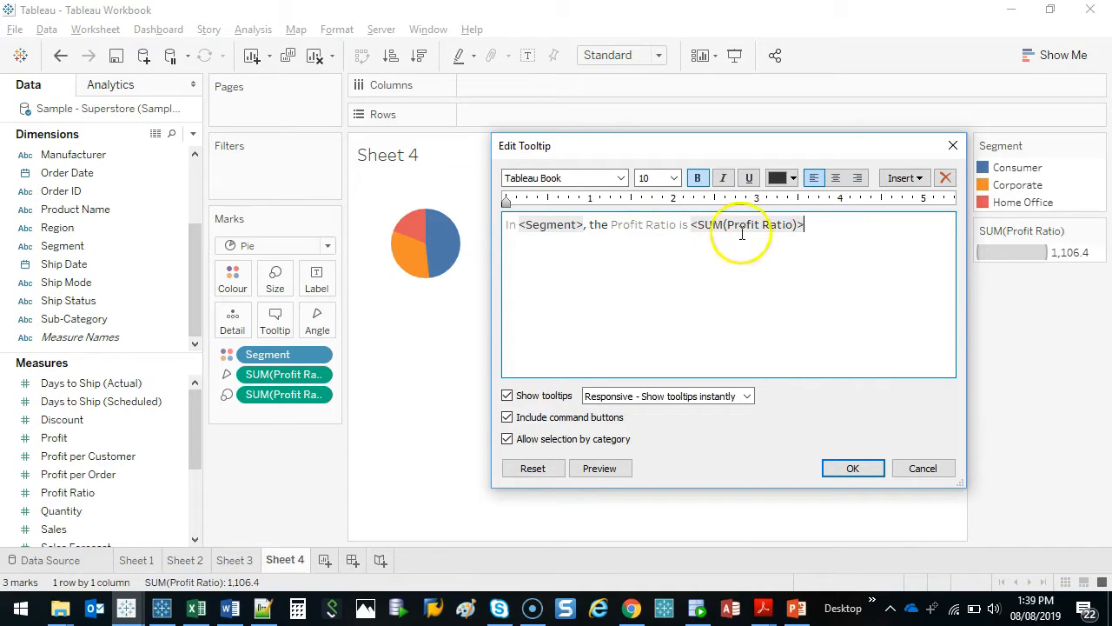
# Set the font colour of the whole tooltip sentence to black
pyautogui.hotkey('ctrl', 'a')
pyautogui.click(793, 177)
pyautogui.click(779, 198)
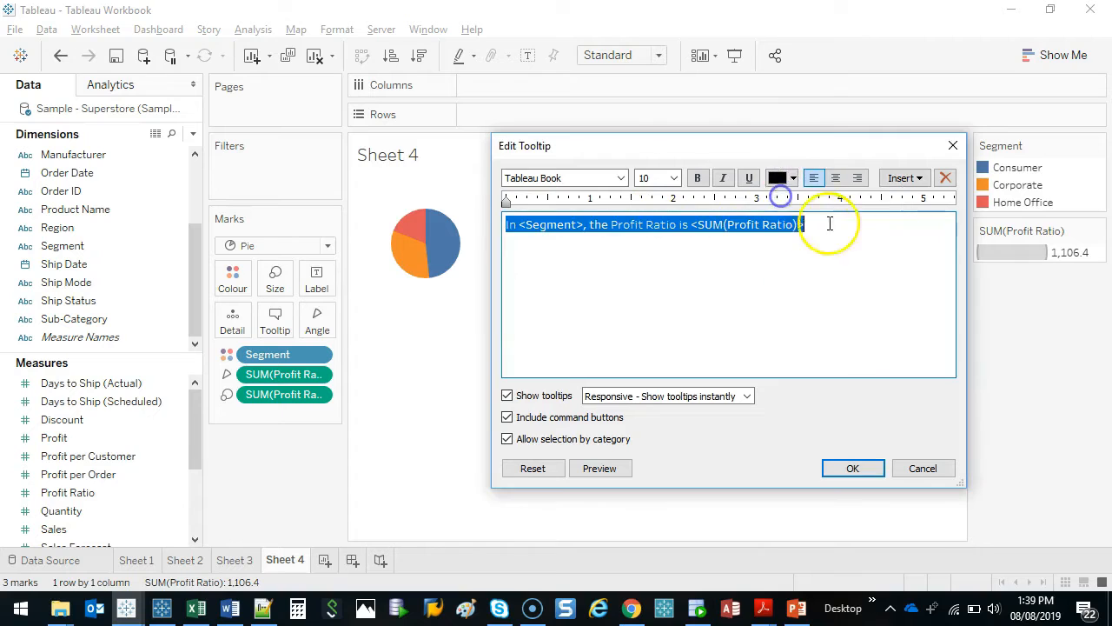
pyautogui.click(834, 223)
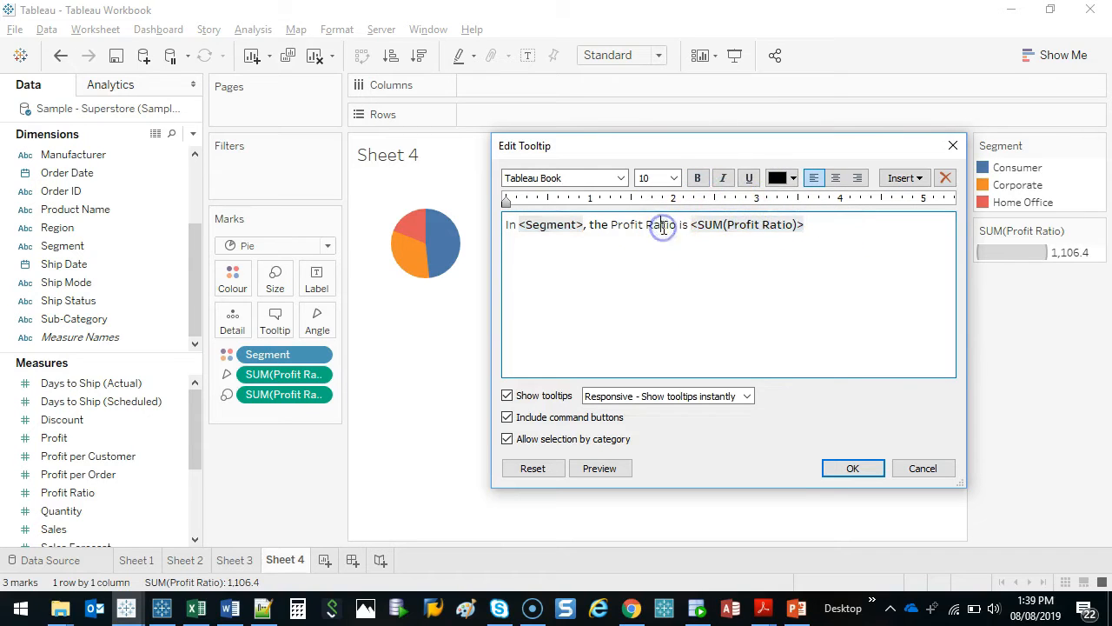
pyautogui.click(891, 224)
# Preview the reworded tooltip and remove the bold formatting from the word "the"
pyautogui.click(697, 178)
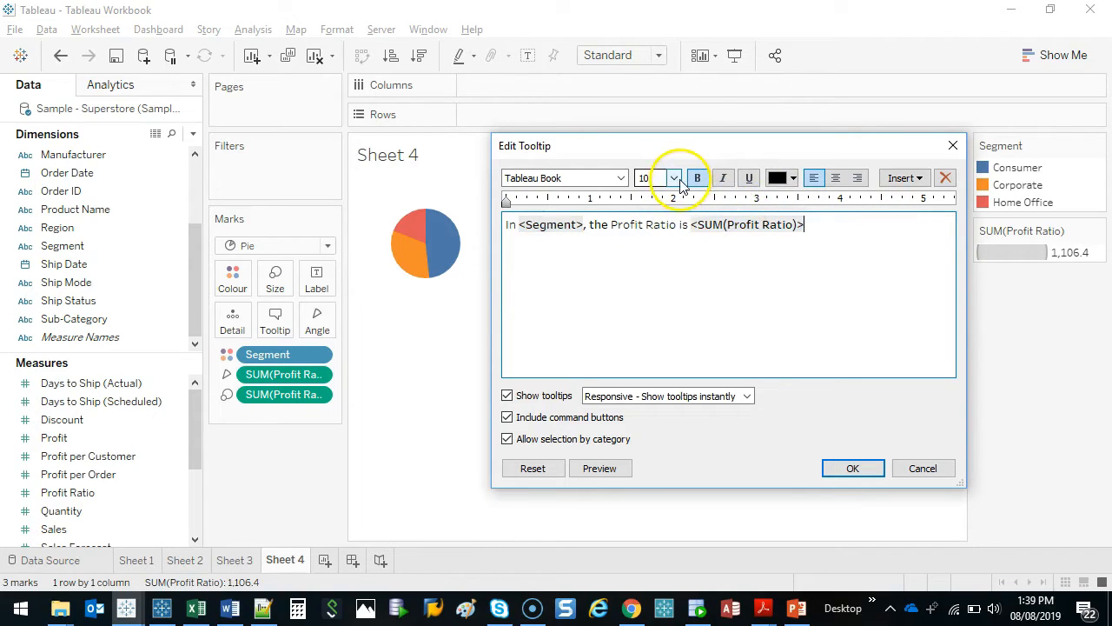
pyautogui.click(602, 468)
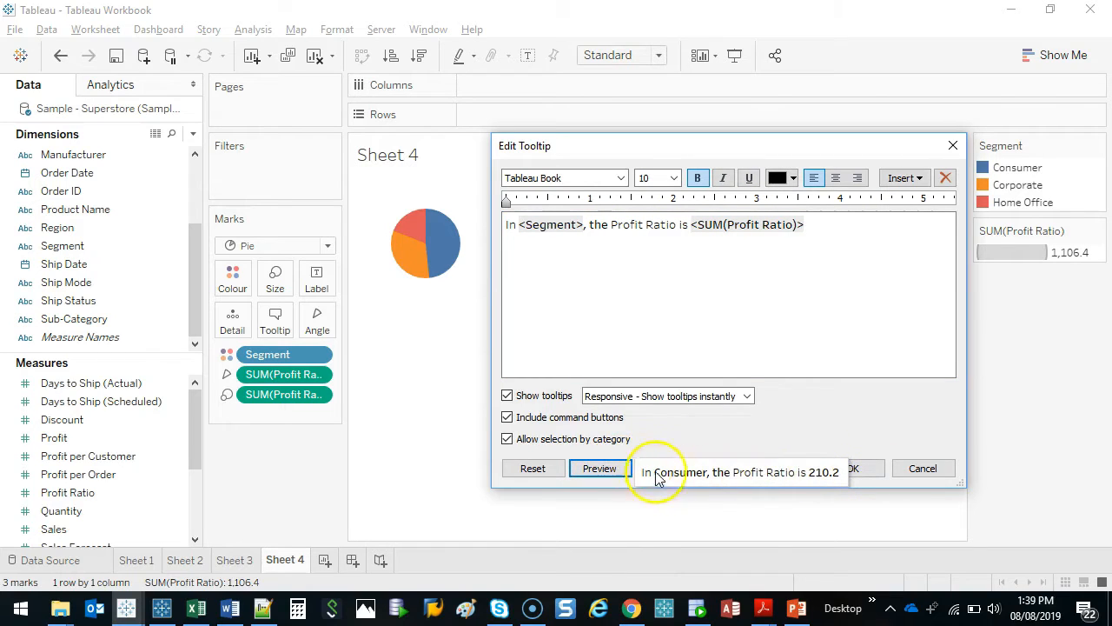
pyautogui.click(647, 252)
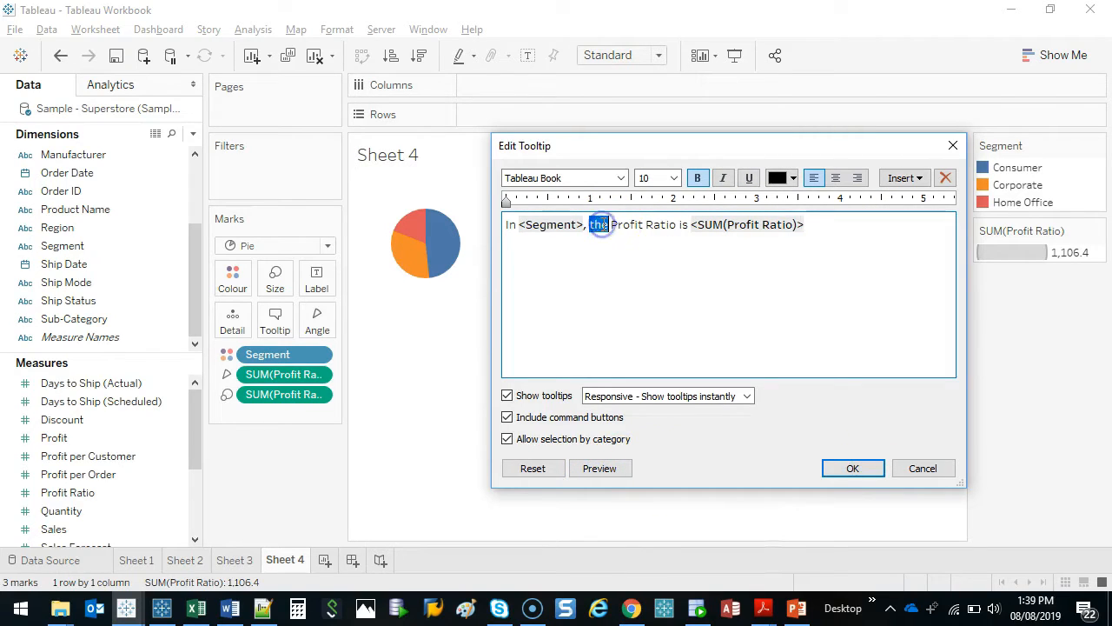
pyautogui.click(700, 178)
pyautogui.click(646, 247)
# Set the whole tooltip sentence in Tahoma, centre it, and apply the tooltip changes
pyautogui.hotkey('ctrl', 'a')
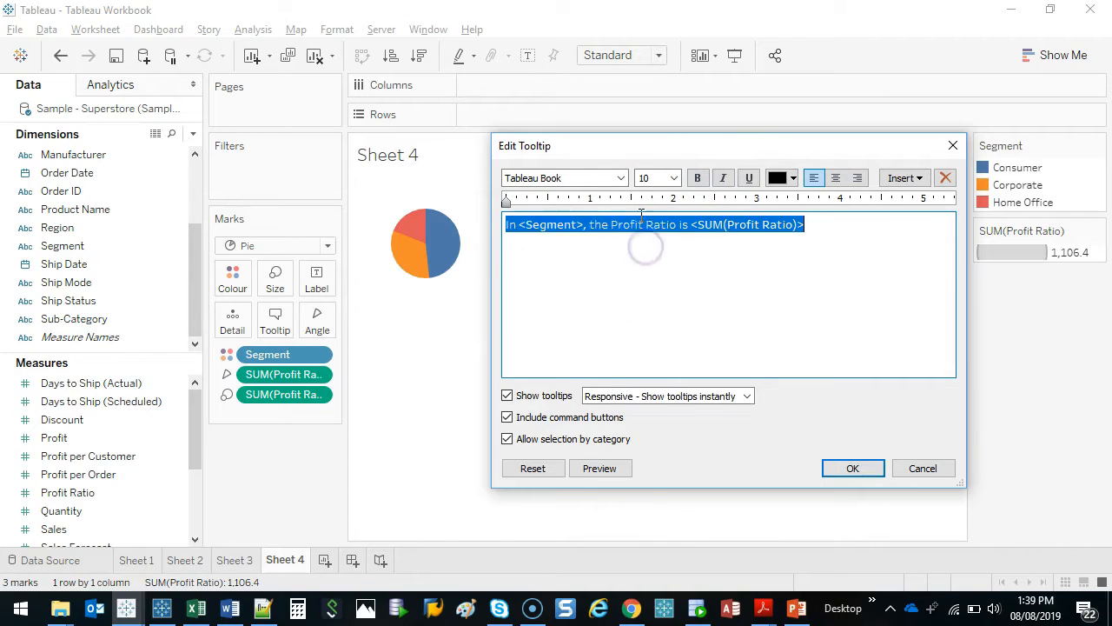
pyautogui.click(619, 177)
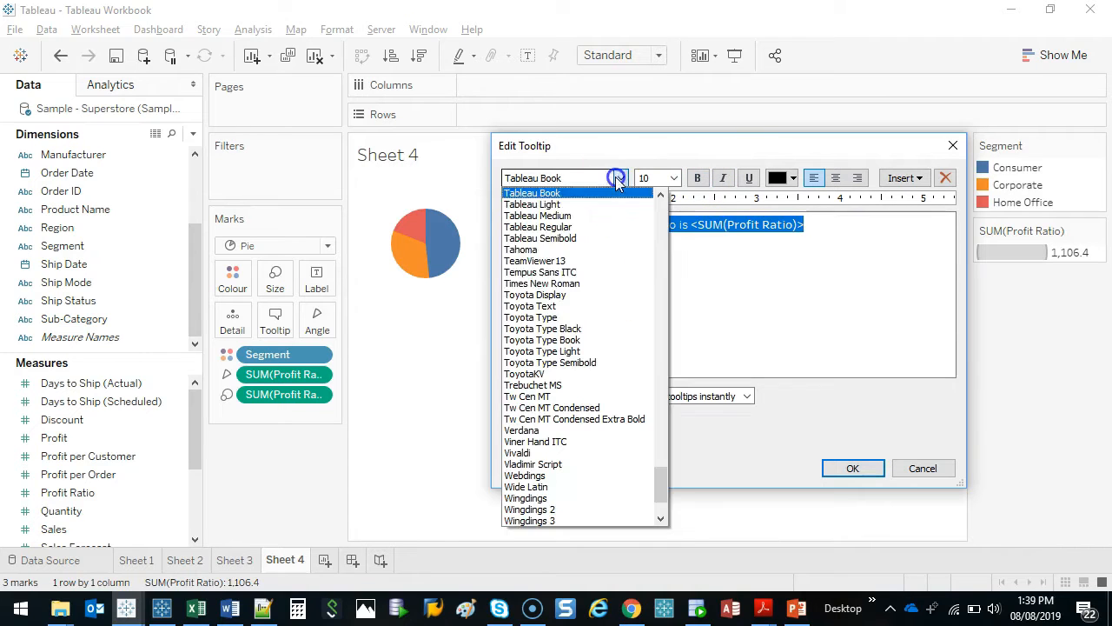
pyautogui.click(559, 251)
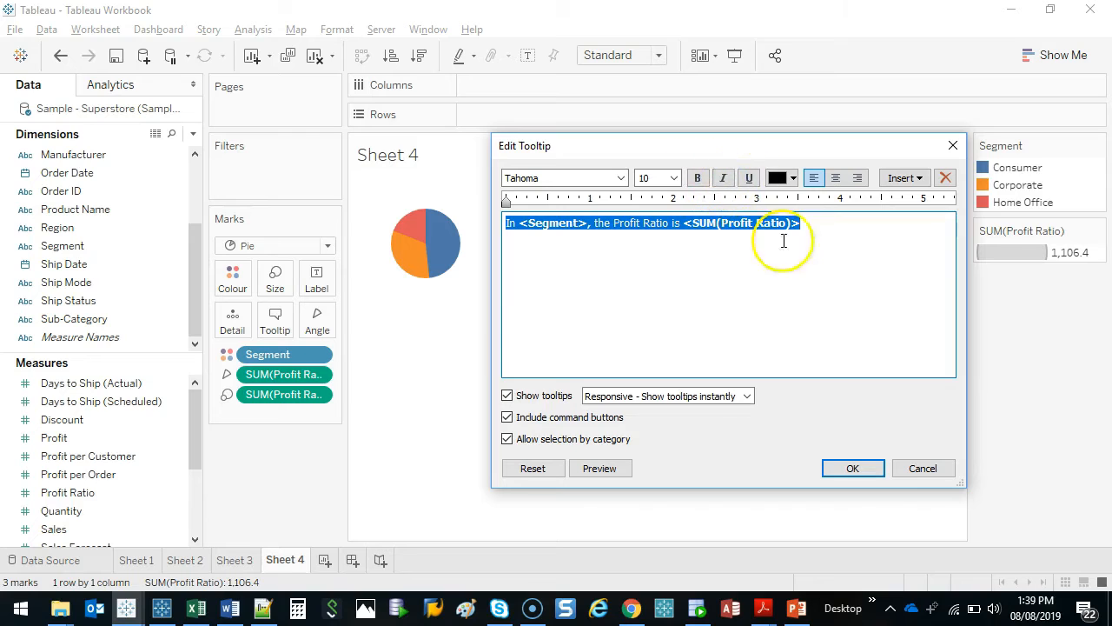
pyautogui.click(836, 178)
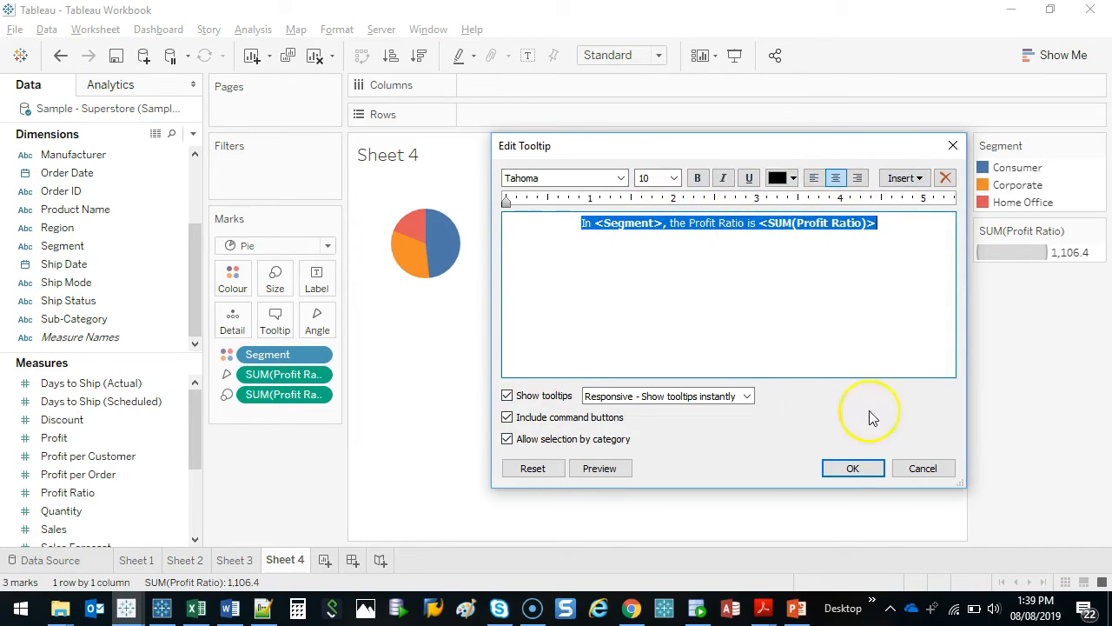
pyautogui.click(853, 468)
# Check the pie slice tooltips, and enlarge the Data pane, the Measures list and the Marks card
pyautogui.moveTo(443, 248)
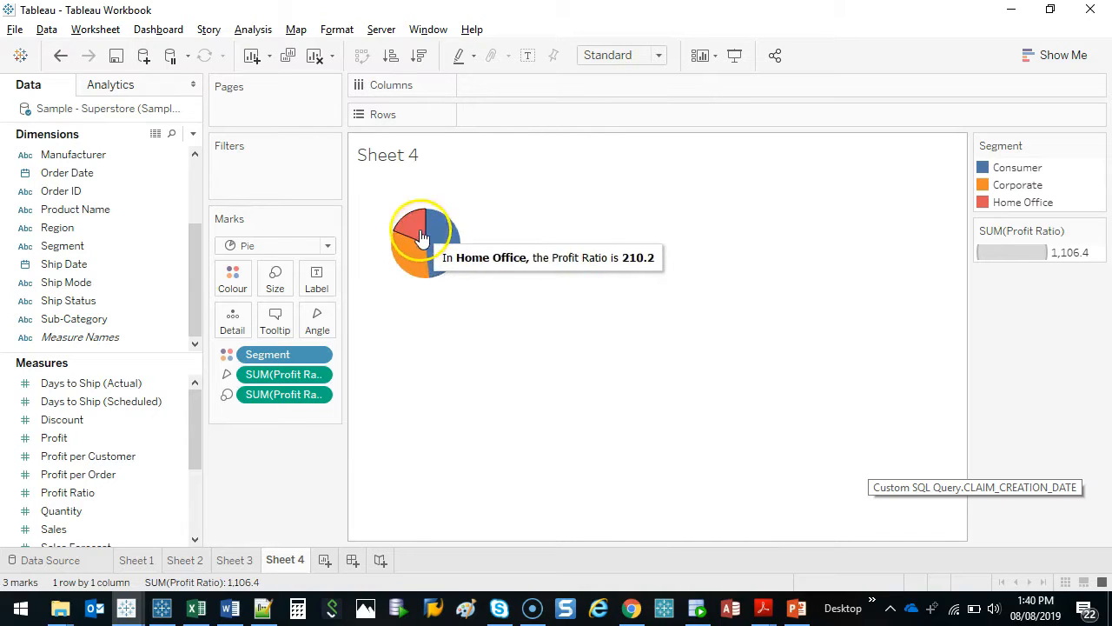
pyautogui.moveTo(416, 224)
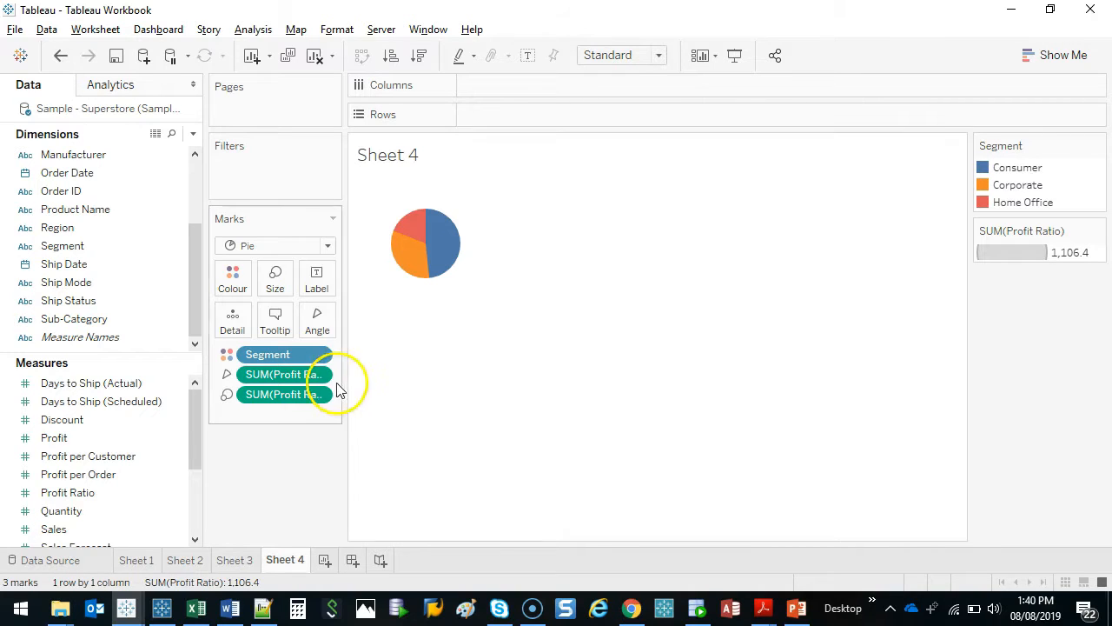
pyautogui.moveTo(203, 385)
pyautogui.mouseDown()
pyautogui.moveTo(231, 391)
pyautogui.moveTo(210, 394)
pyautogui.mouseUp()
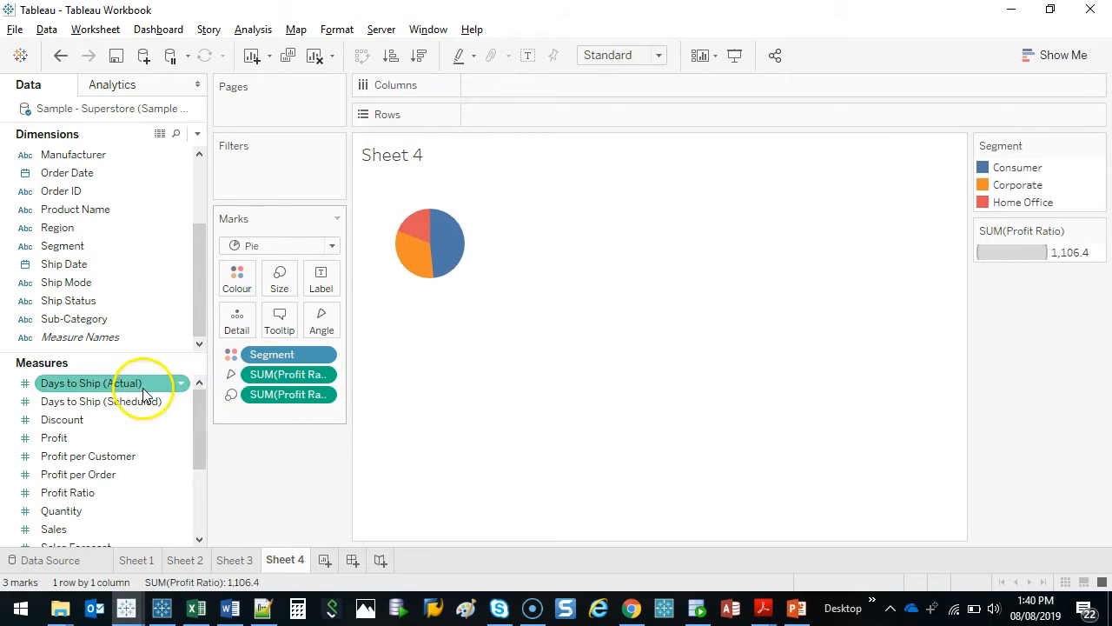
pyautogui.moveTo(154, 355); pyautogui.dragTo(133, 294)
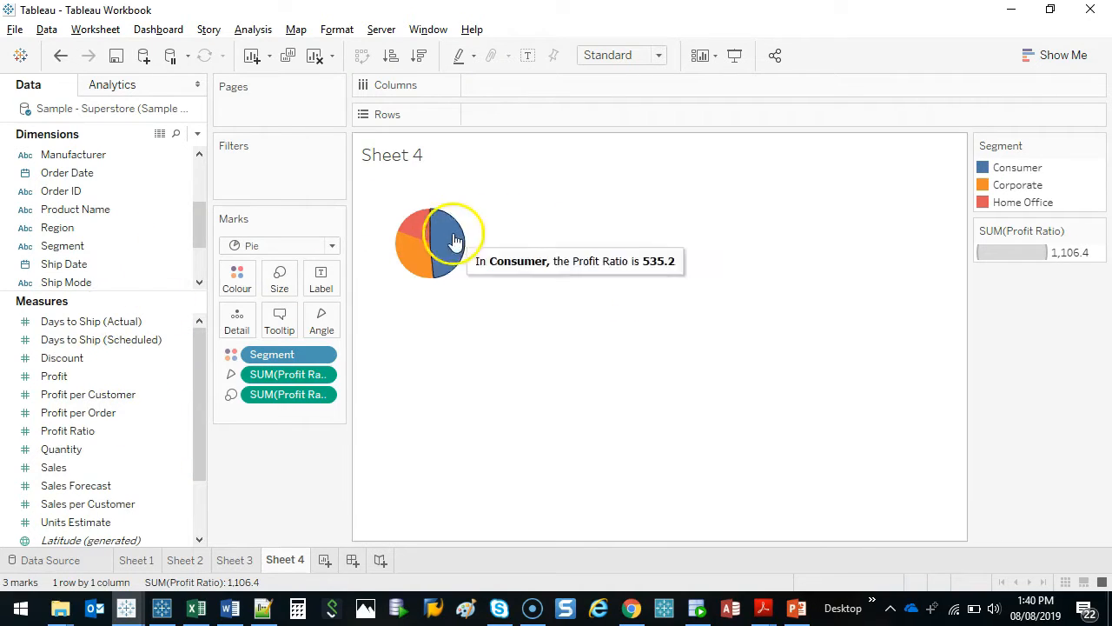
pyautogui.moveTo(350, 373); pyautogui.dragTo(423, 373)
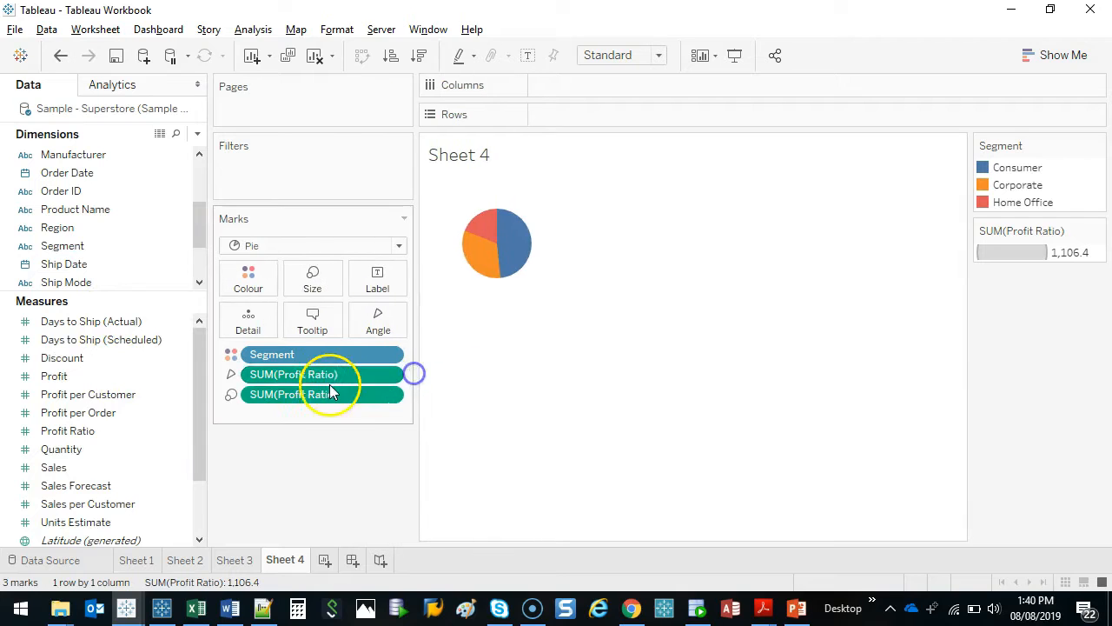
pyautogui.moveTo(477, 241)
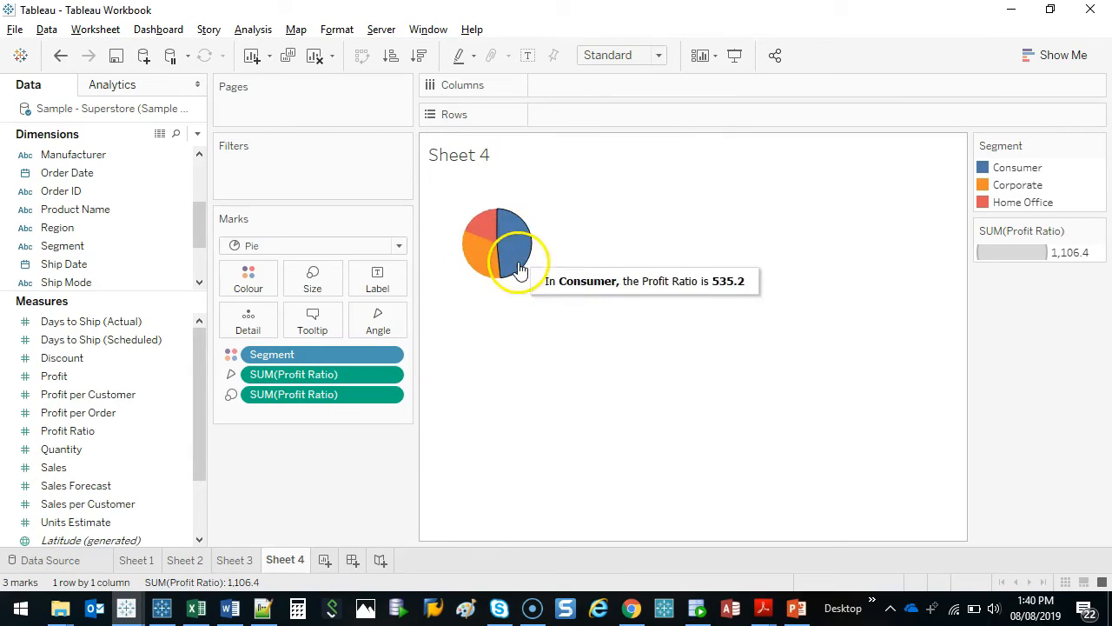
# Add Sales, Sales per Customer and Profit per Order as labels on the pie chart
pyautogui.moveTo(52, 466); pyautogui.dragTo(377, 279)
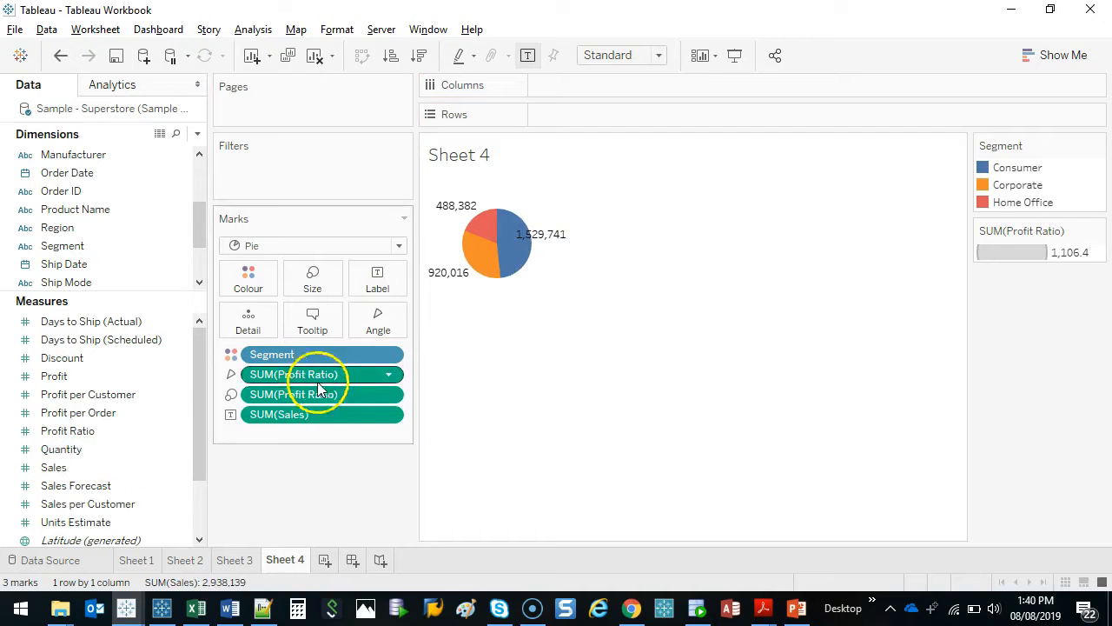
pyautogui.moveTo(91, 505); pyautogui.dragTo(376, 278)
pyautogui.moveTo(78, 413); pyautogui.dragTo(390, 288)
# Try Product Name as a further label on the pie chart, and undo it
pyautogui.moveTo(118, 209); pyautogui.dragTo(379, 277)
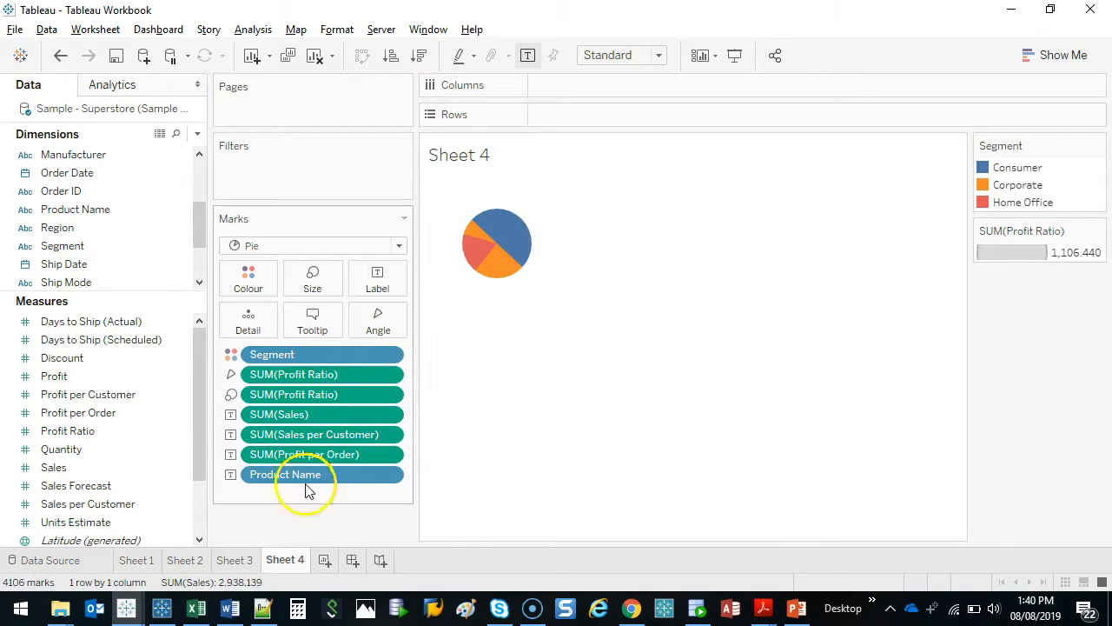
pyautogui.click(60, 55)
# Add the Segment dimension as a label on the pie slices
pyautogui.click(70, 247)
pyautogui.moveTo(70, 247); pyautogui.dragTo(387, 269)
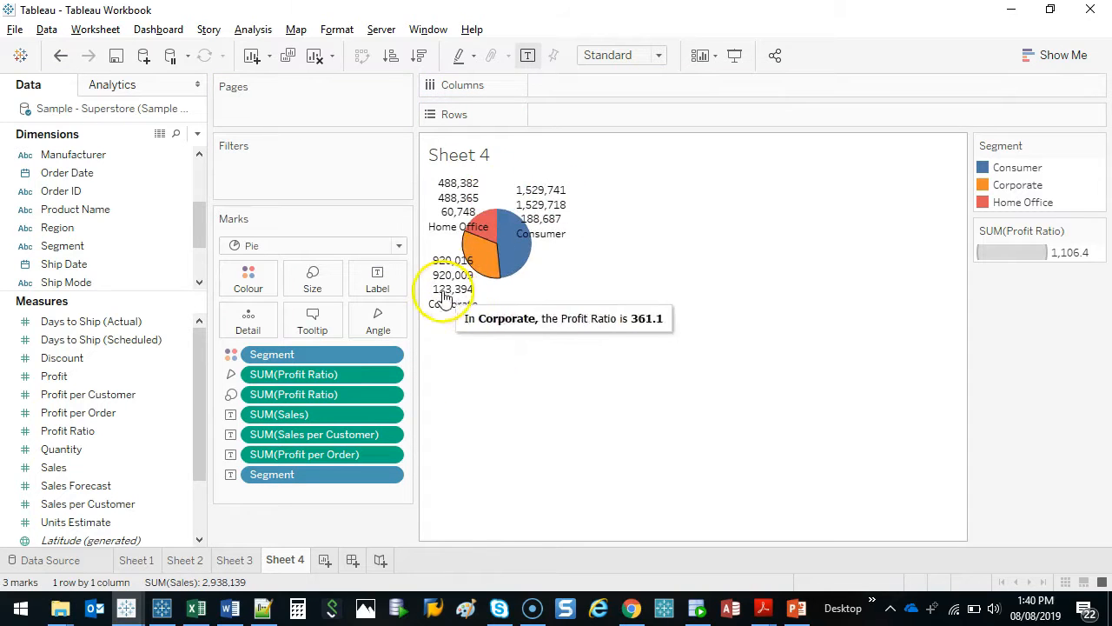
# Undo the label additions until the pie chart has no labels
pyautogui.click(60, 55)
pyautogui.click(60, 55)
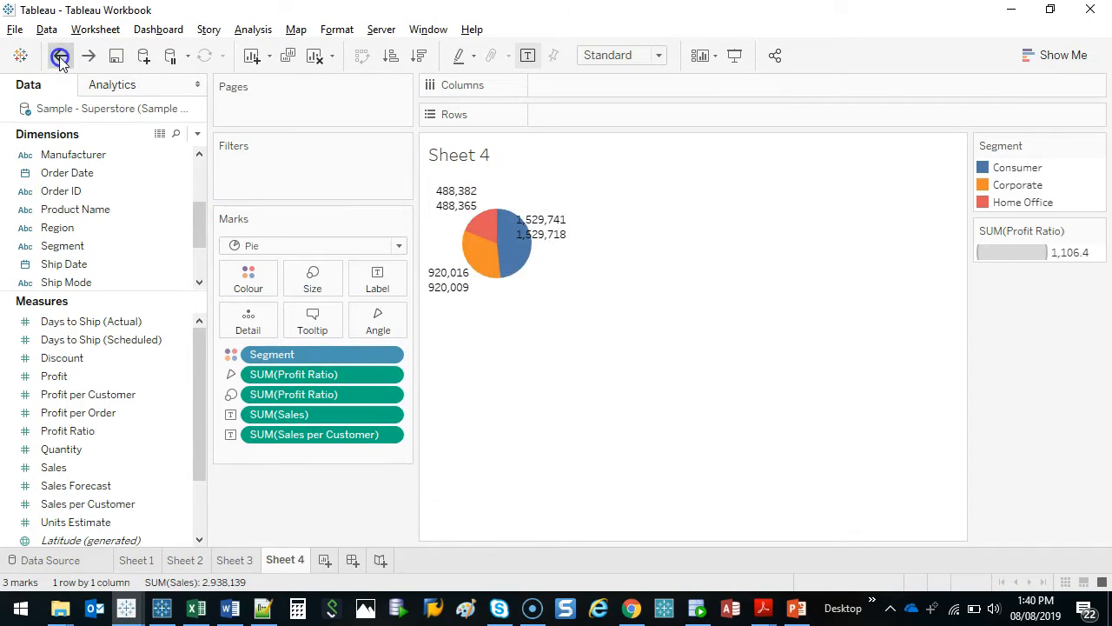
pyautogui.click(60, 55)
pyautogui.click(60, 54)
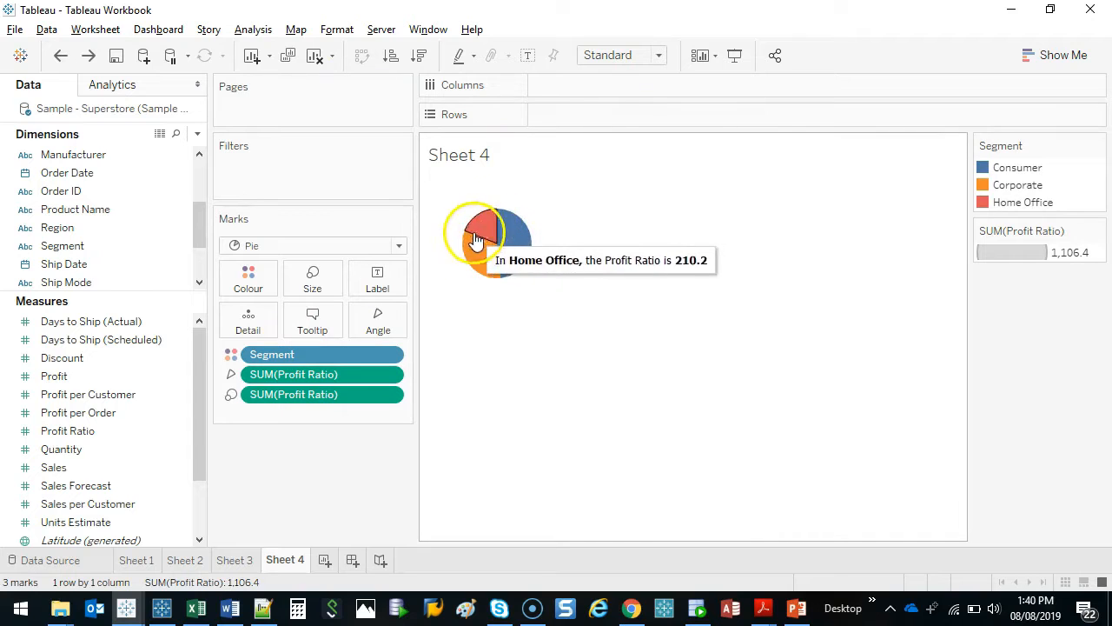
# Find the Segment field by searching for "segment", and add it as a label on the pie slices
pyautogui.moveTo(201, 226); pyautogui.dragTo(177, 139)
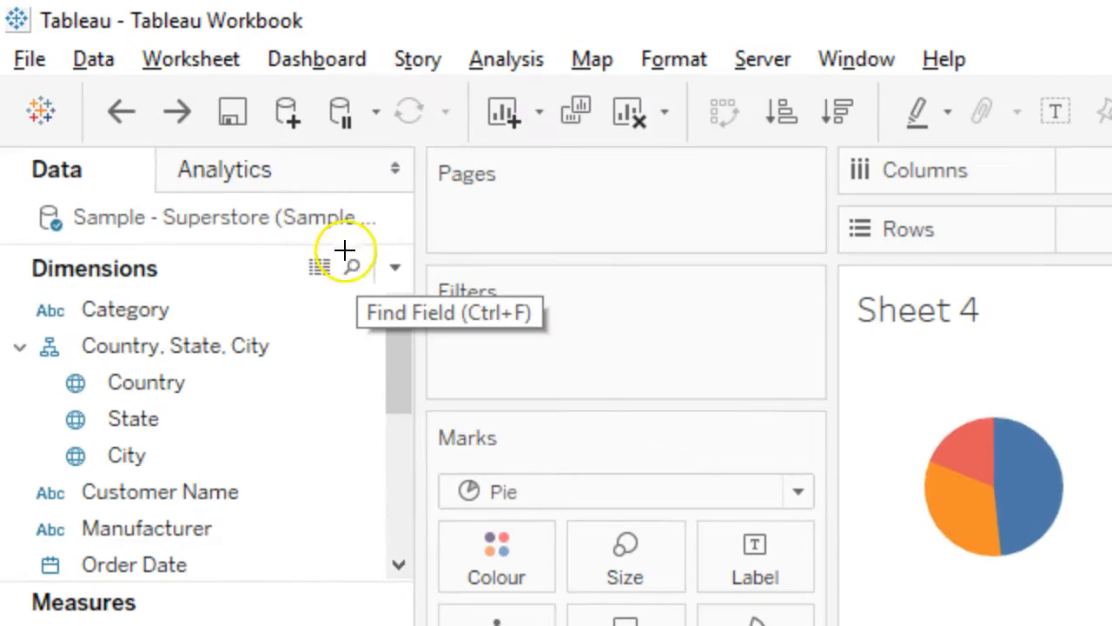
pyautogui.moveTo(301, 200)
pyautogui.mouseDown()
pyautogui.moveTo(276, 195)
pyautogui.moveTo(301, 218)
pyautogui.moveTo(291, 197)
pyautogui.mouseUp()
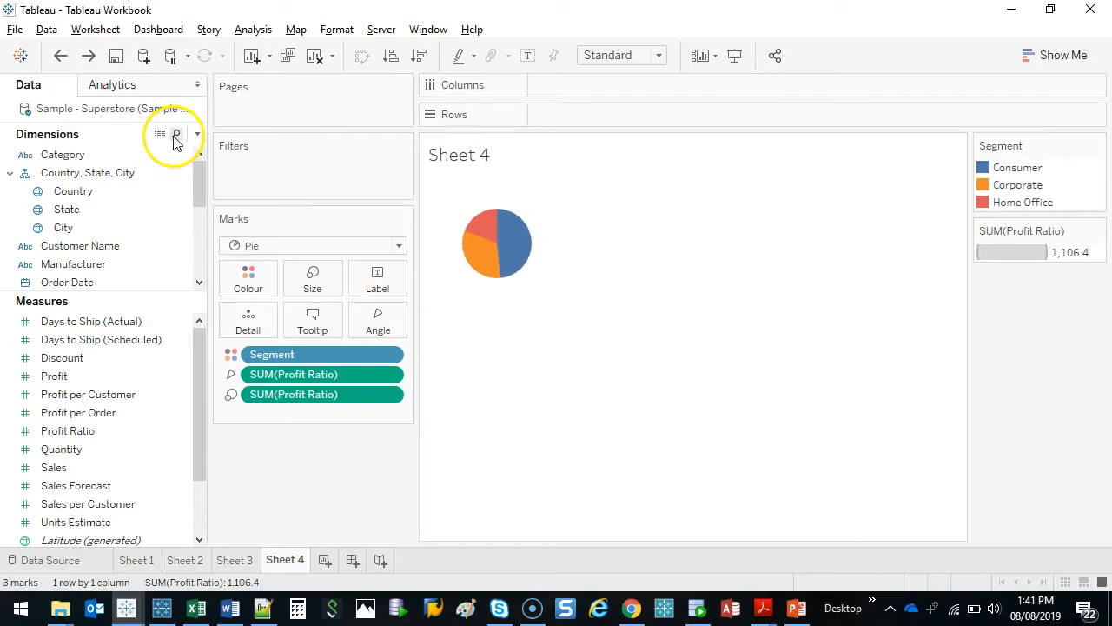
pyautogui.click(177, 137)
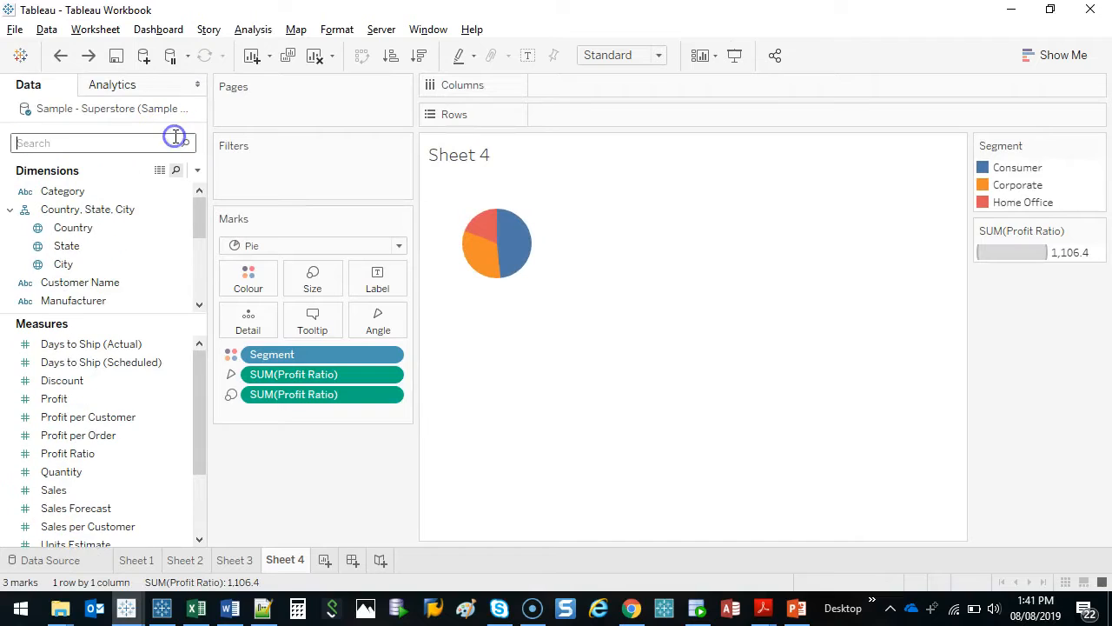
pyautogui.write('segment')
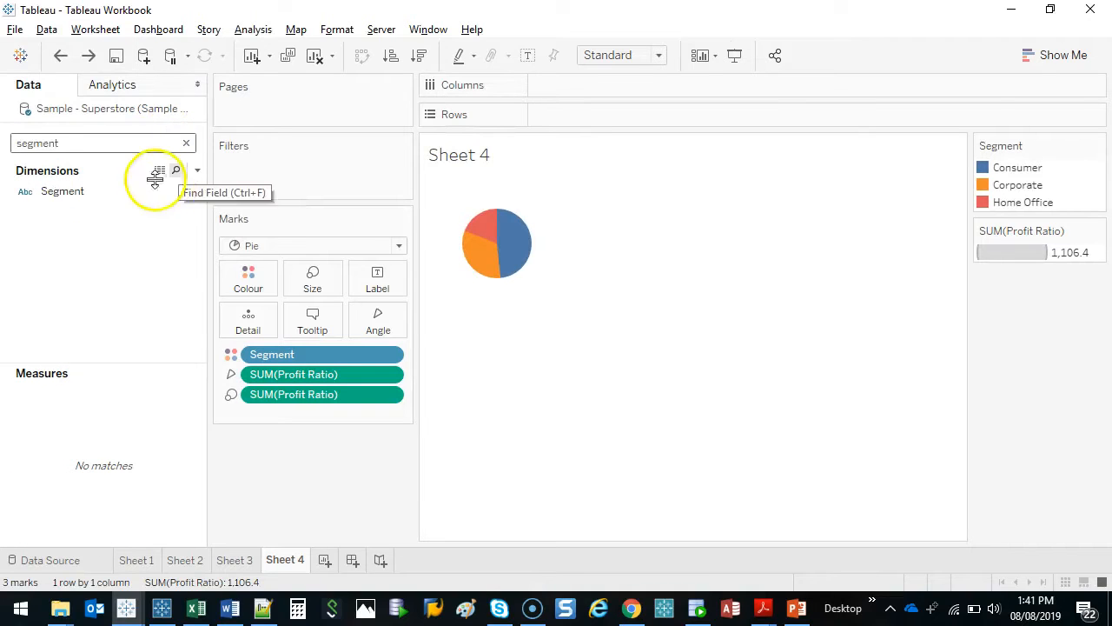
pyautogui.moveTo(65, 193); pyautogui.dragTo(381, 283)
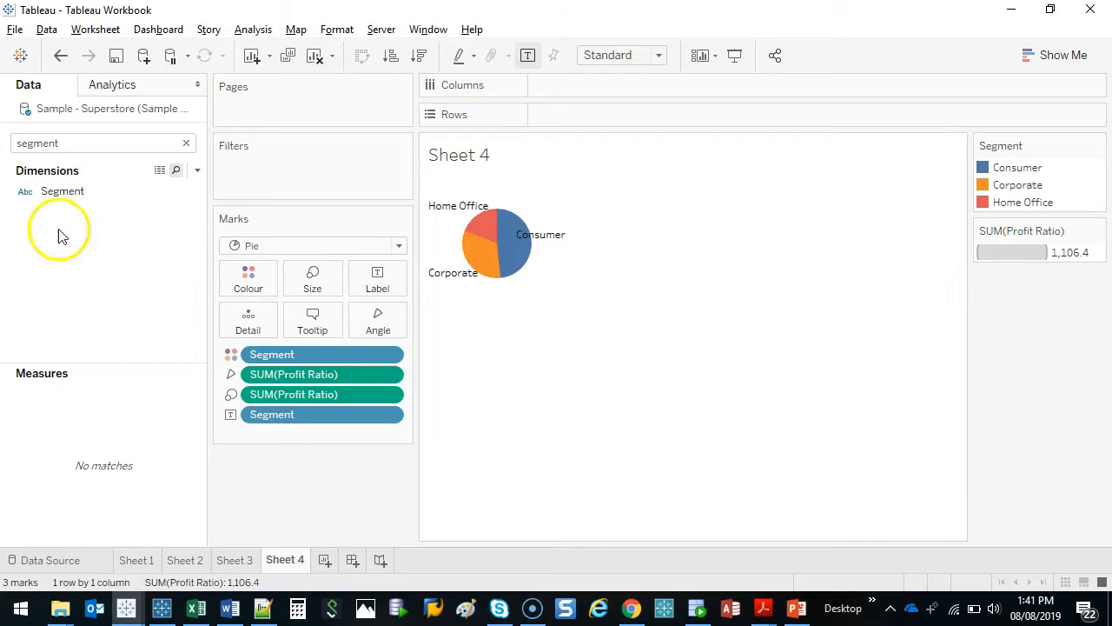
# Clear the field search and add the Profit Ratio measure as a second label on the pie slices
pyautogui.click(187, 144)
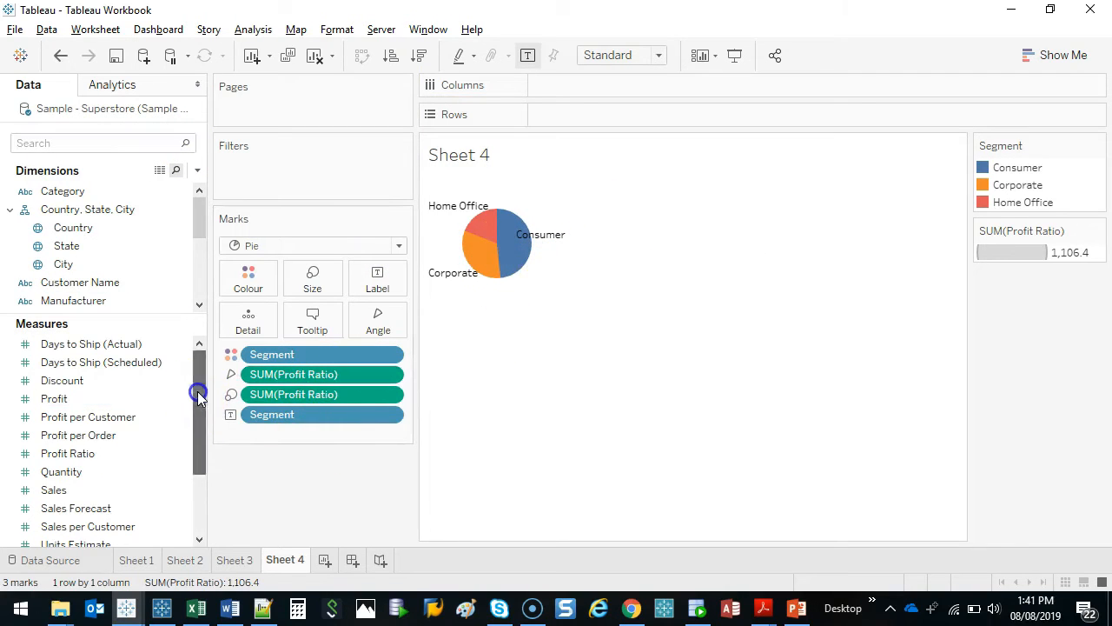
pyautogui.moveTo(196, 390); pyautogui.dragTo(199, 412)
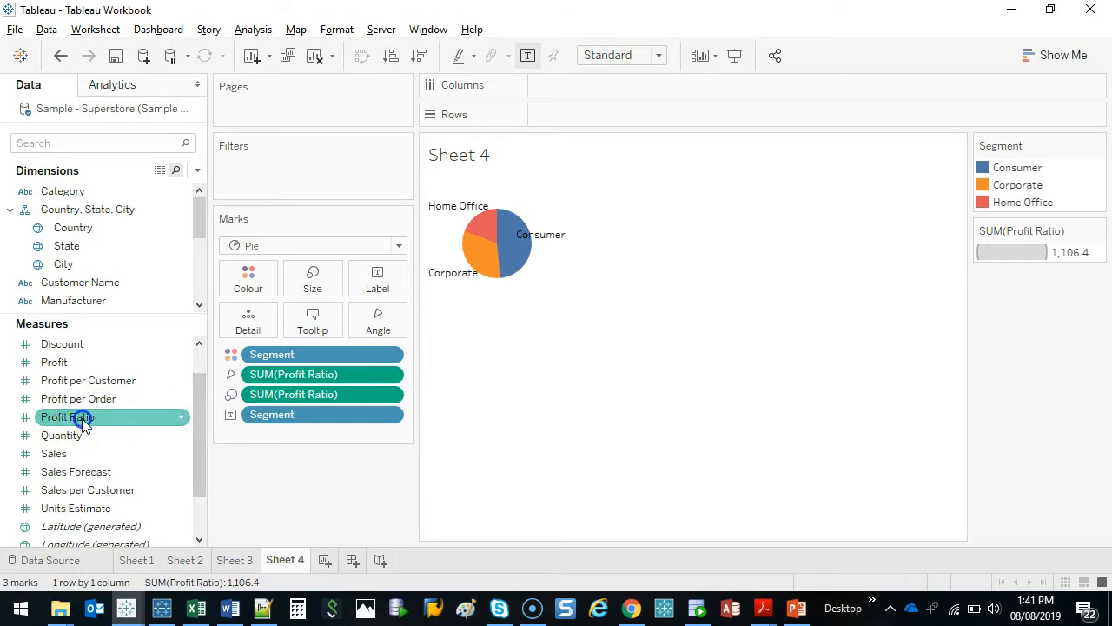
pyautogui.moveTo(82, 417); pyautogui.dragTo(364, 276)
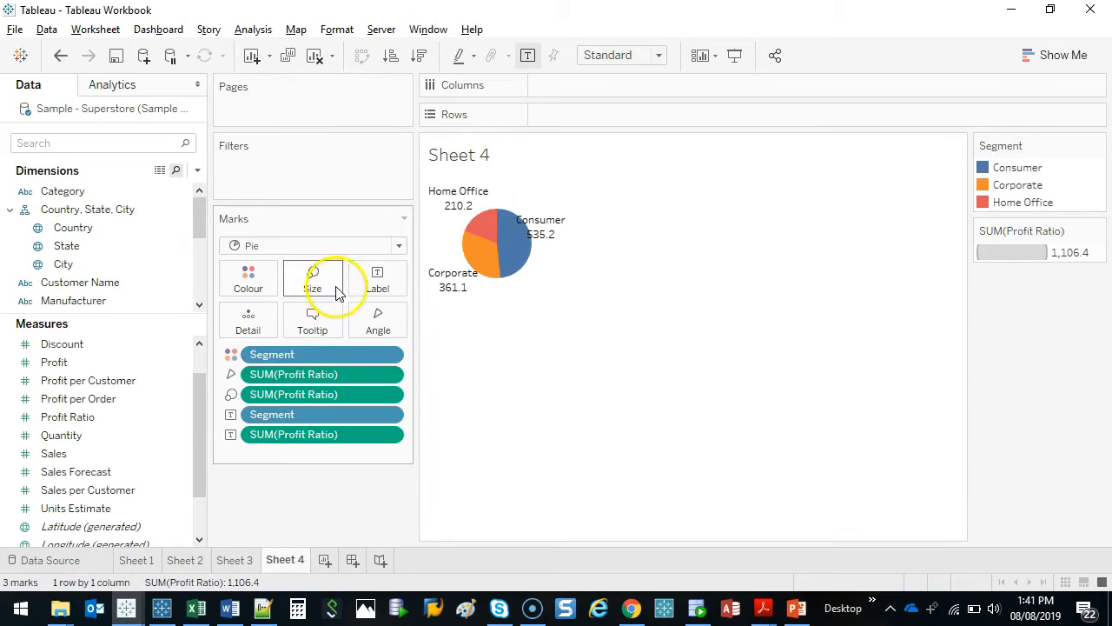
# Enlarge the pie chart by increasing its mark size
pyautogui.moveTo(426, 291)
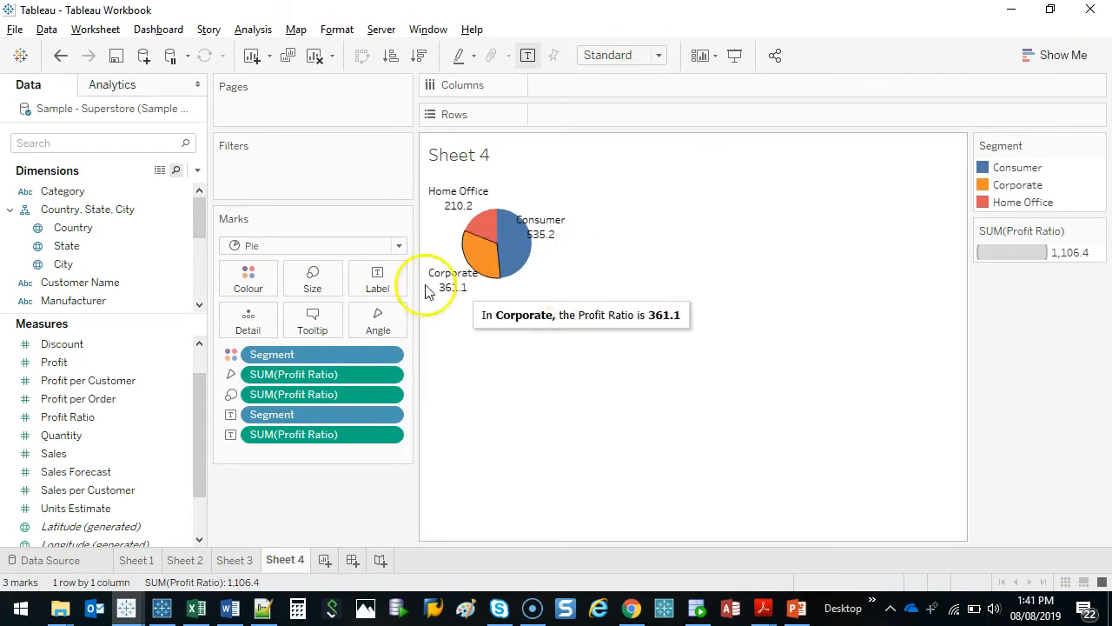
pyautogui.click(313, 278)
pyautogui.moveTo(332, 323); pyautogui.dragTo(375, 319)
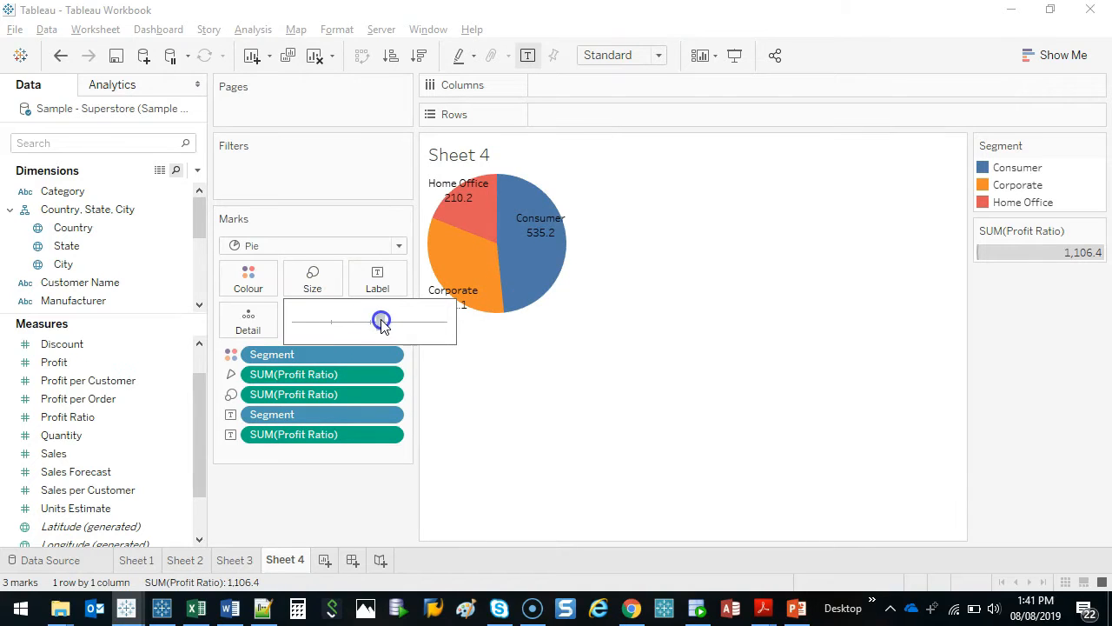
pyautogui.click(512, 403)
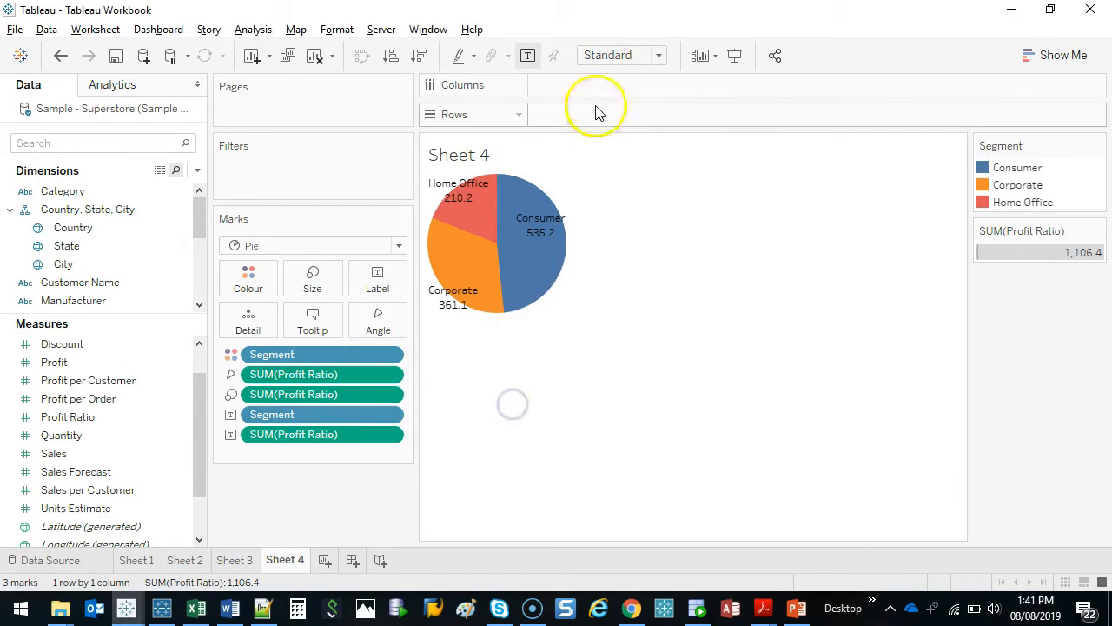
pyautogui.hotkey('ctrl', '2')
pyautogui.moveTo(591, 155)
pyautogui.mouseDown()
pyautogui.moveTo(574, 316)
pyautogui.moveTo(408, 316)
pyautogui.mouseUp()
pyautogui.moveTo(945, 137)
pyautogui.mouseDown()
pyautogui.moveTo(418, 108)
pyautogui.moveTo(904, 198)
pyautogui.moveTo(873, 113)
pyautogui.mouseUp()
pyautogui.press('Escape')
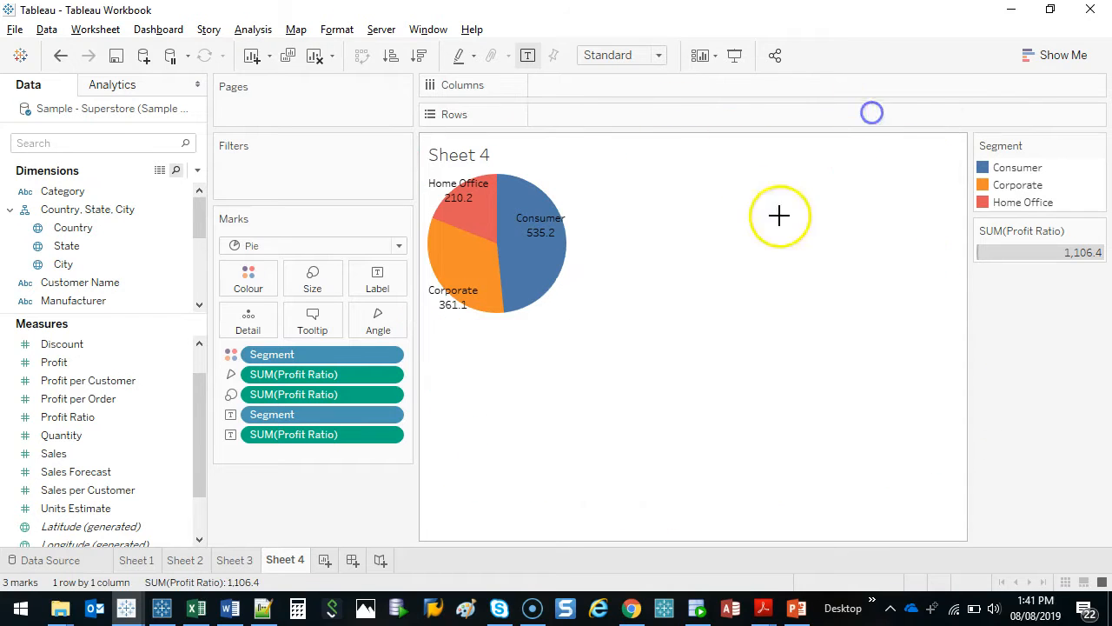
pyautogui.hotkey('ctrl', '2')
pyautogui.moveTo(666, 47)
pyautogui.mouseDown()
pyautogui.moveTo(568, 49)
pyautogui.moveTo(686, 44)
pyautogui.mouseUp()
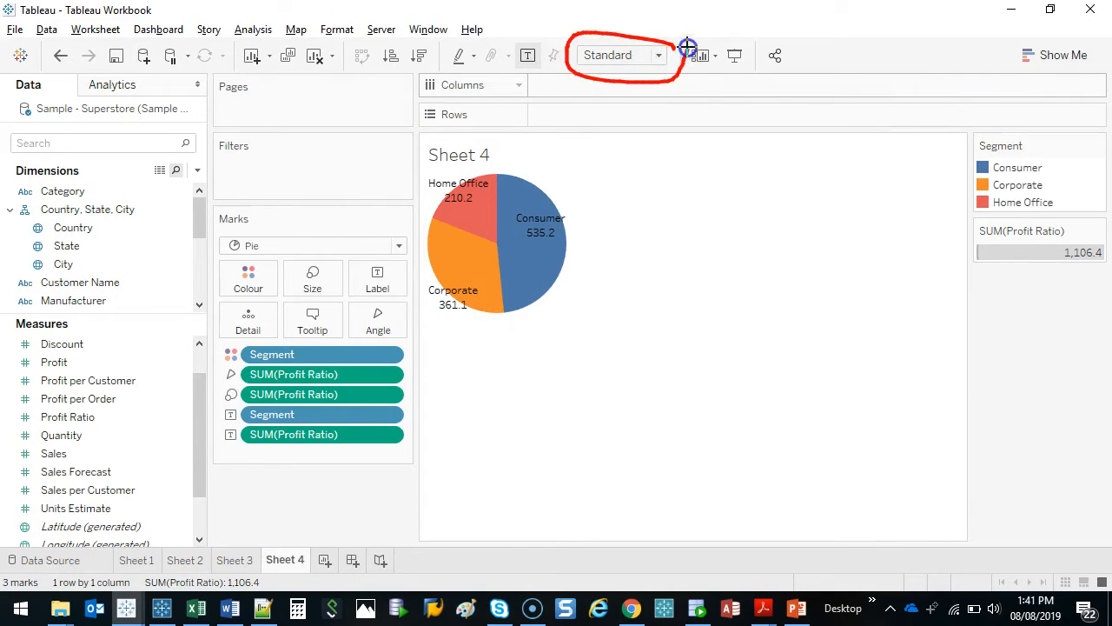
pyautogui.press('Escape')
# Fit the pie chart to Entire View and reduce its mark size slightly so it leaves room around the edges
pyautogui.click(660, 56)
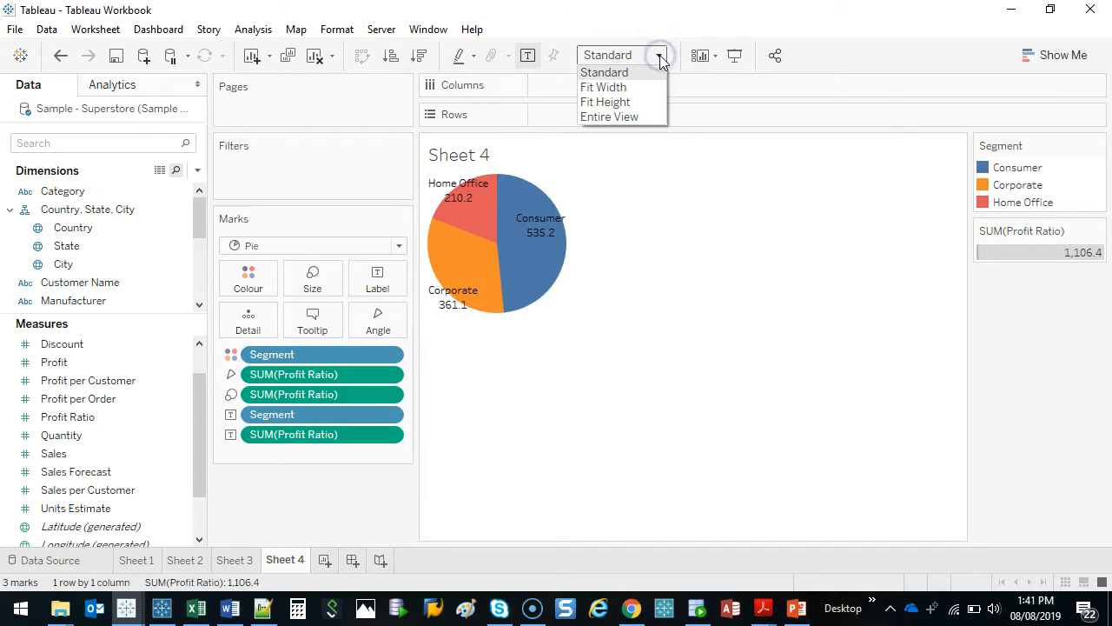
pyautogui.click(627, 117)
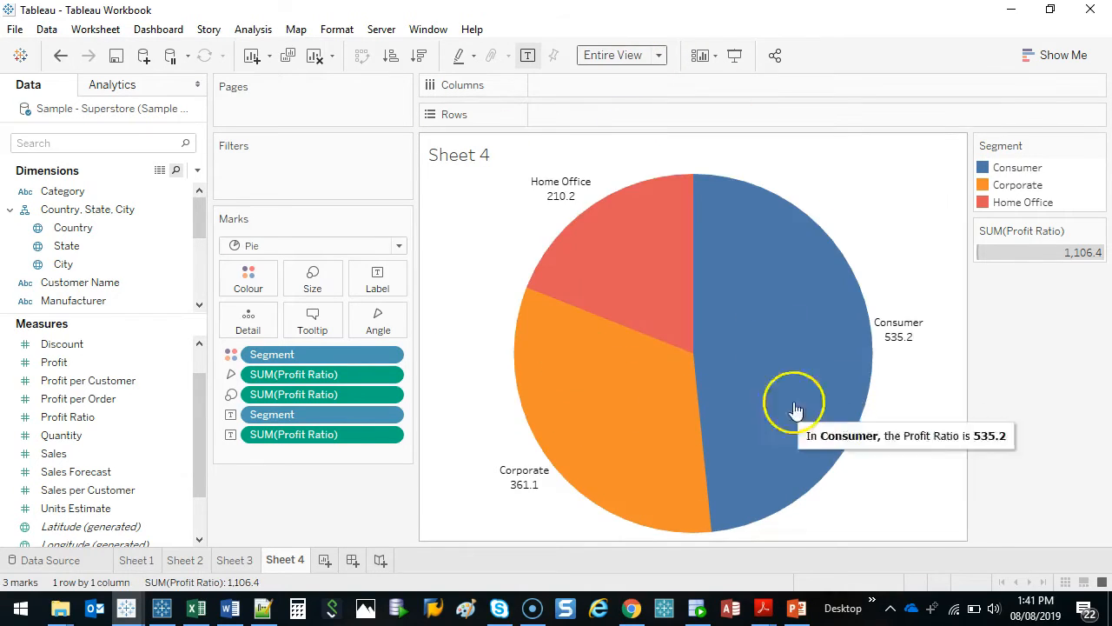
pyautogui.click(313, 277)
pyautogui.click(351, 326)
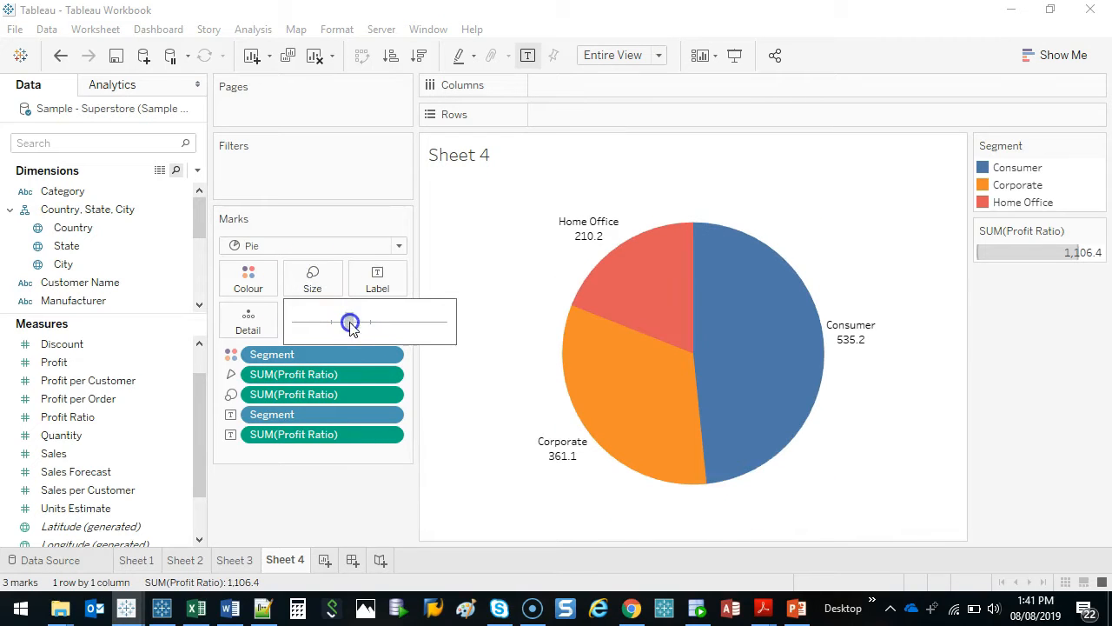
pyautogui.click(332, 516)
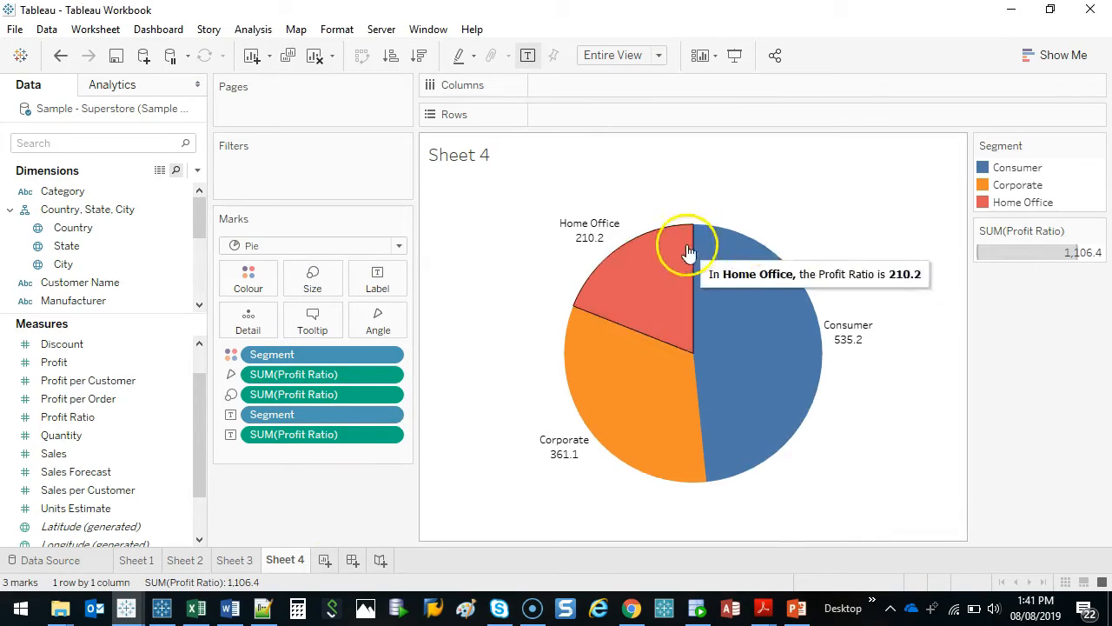
# Apply the Percent of Total quick table calculation to the Profit Ratio label, and add Profit Ratio again as a plain label
pyautogui.moveTo(828, 379)
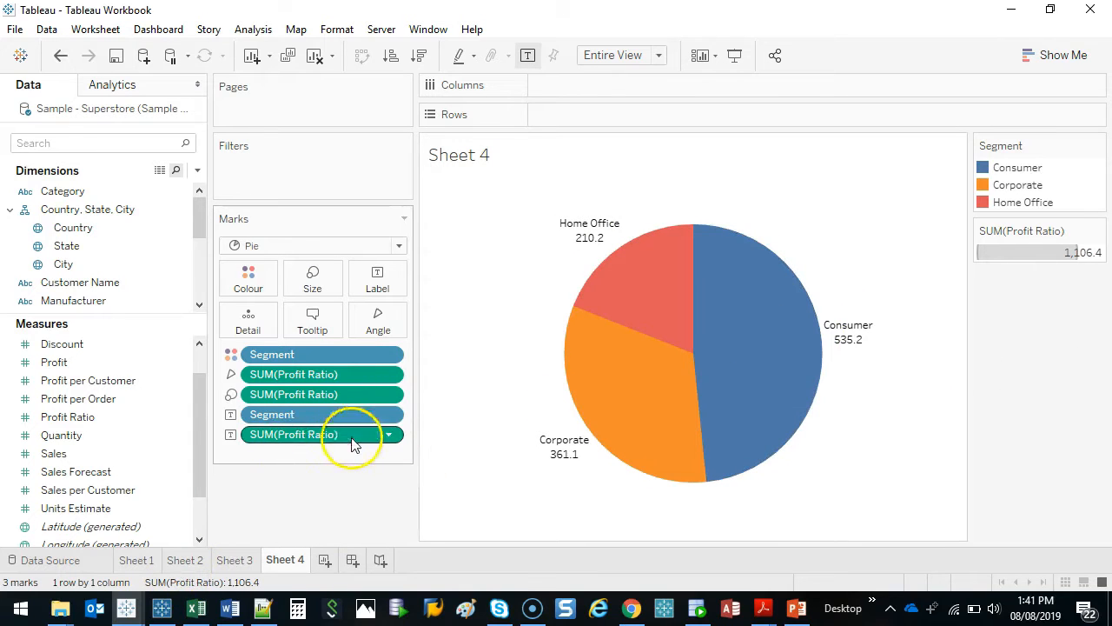
pyautogui.rightClick(324, 444)
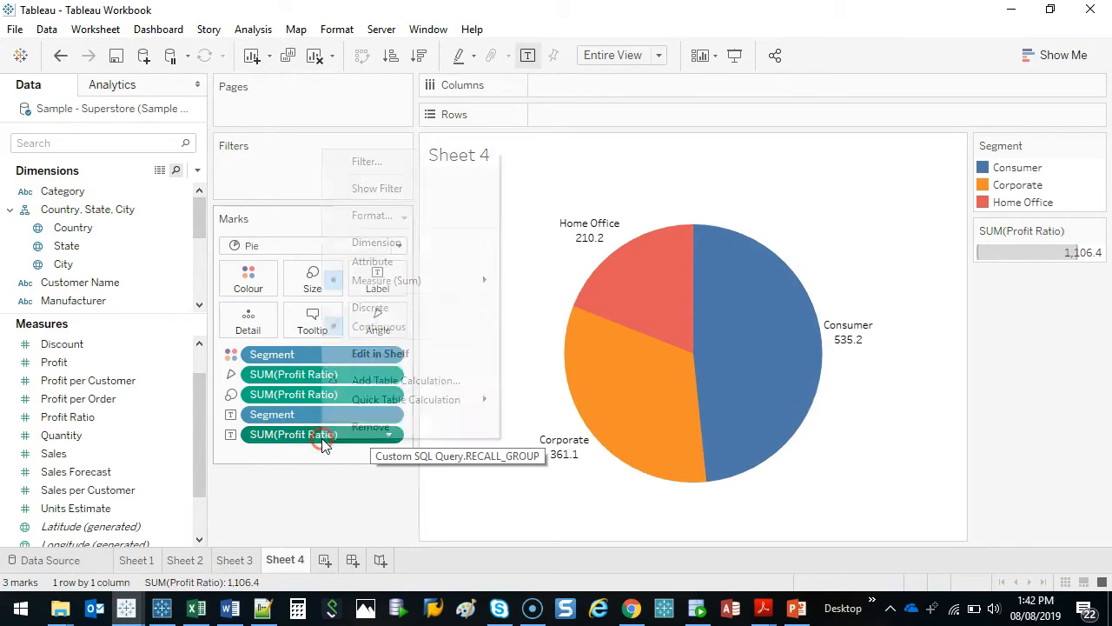
pyautogui.click(409, 402)
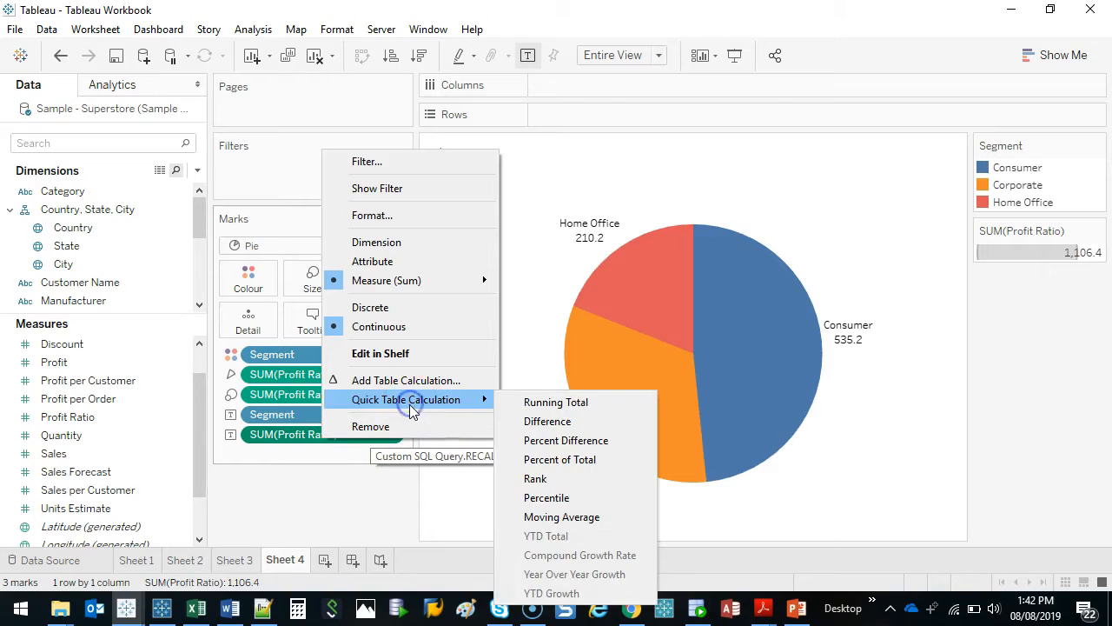
pyautogui.click(567, 463)
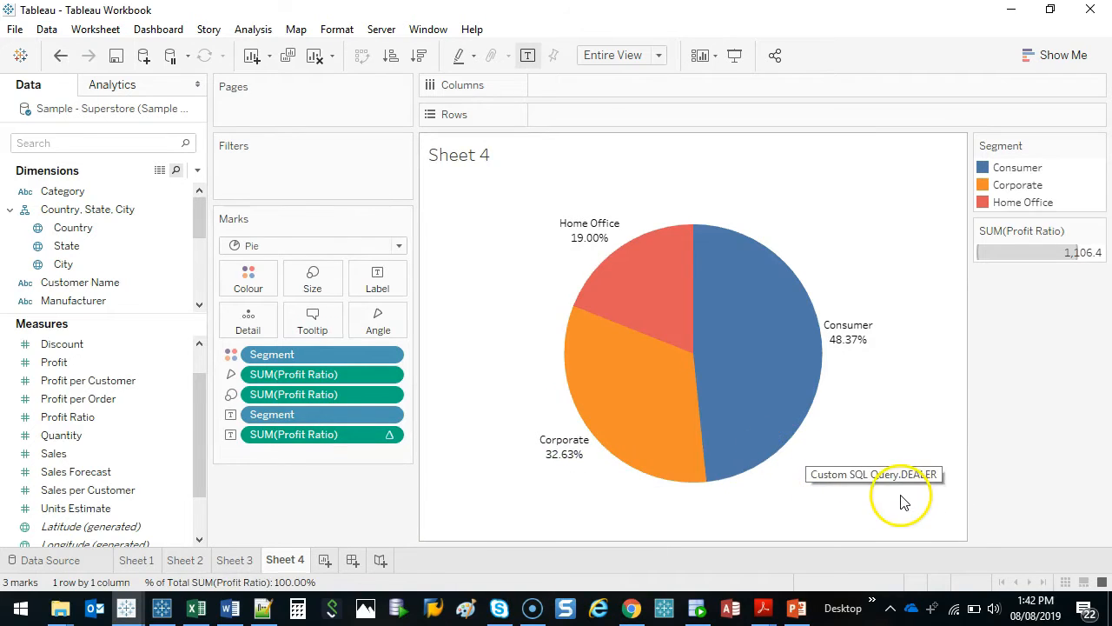
pyautogui.moveTo(846, 349)
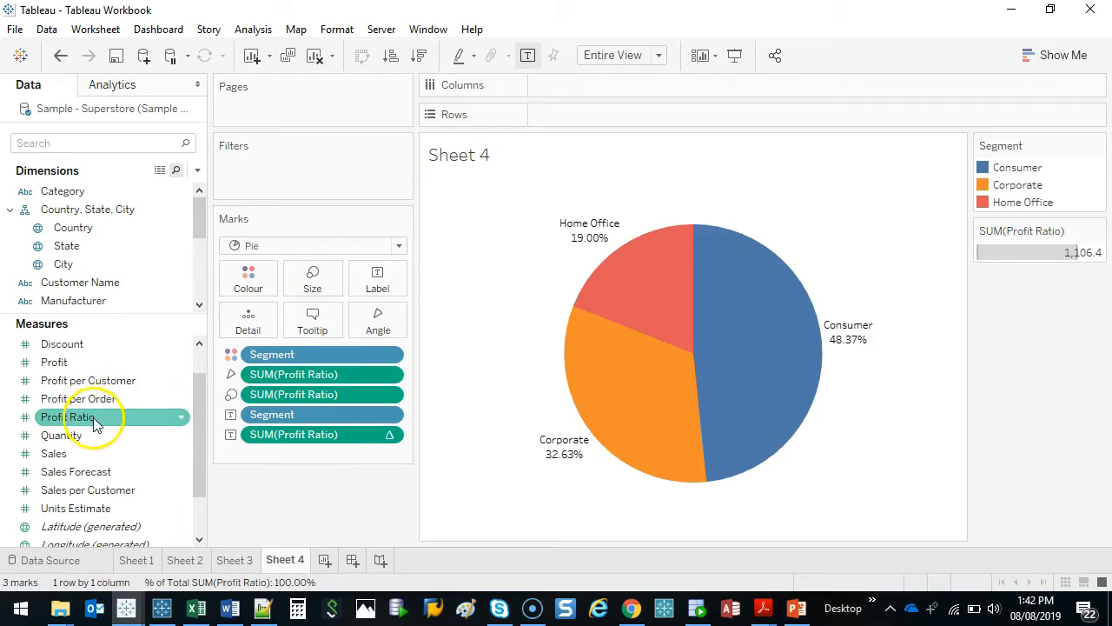
pyautogui.moveTo(70, 417); pyautogui.dragTo(378, 291)
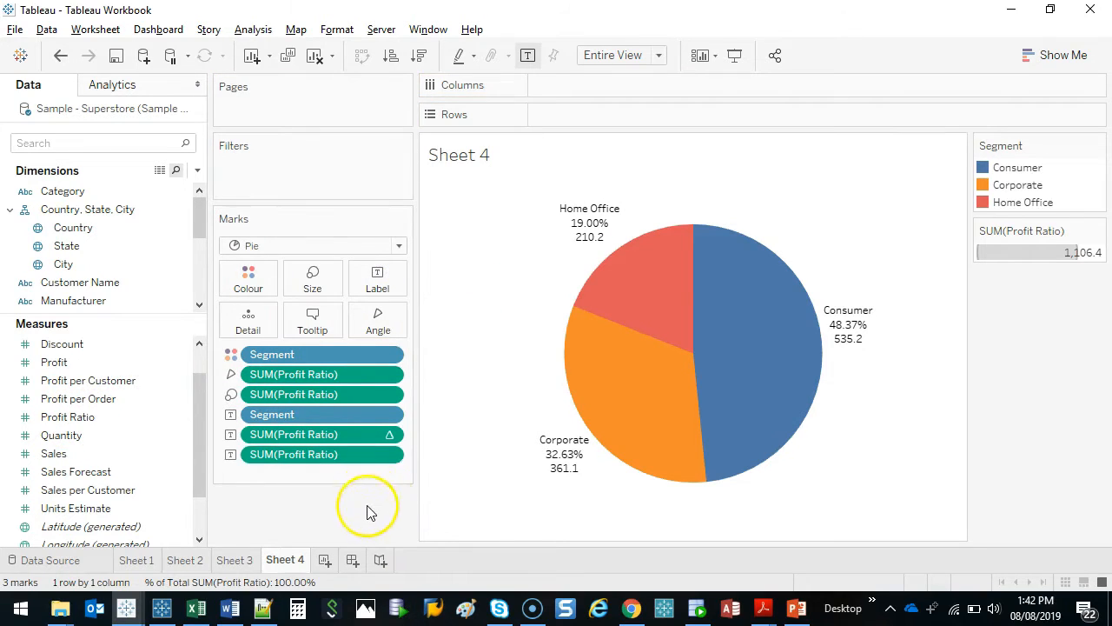
pyautogui.moveTo(243, 425)
pyautogui.mouseDown()
pyautogui.moveTo(295, 475)
pyautogui.moveTo(423, 432)
pyautogui.mouseUp()
pyautogui.press('Escape')
pyautogui.hotkey('ctrl', '2')
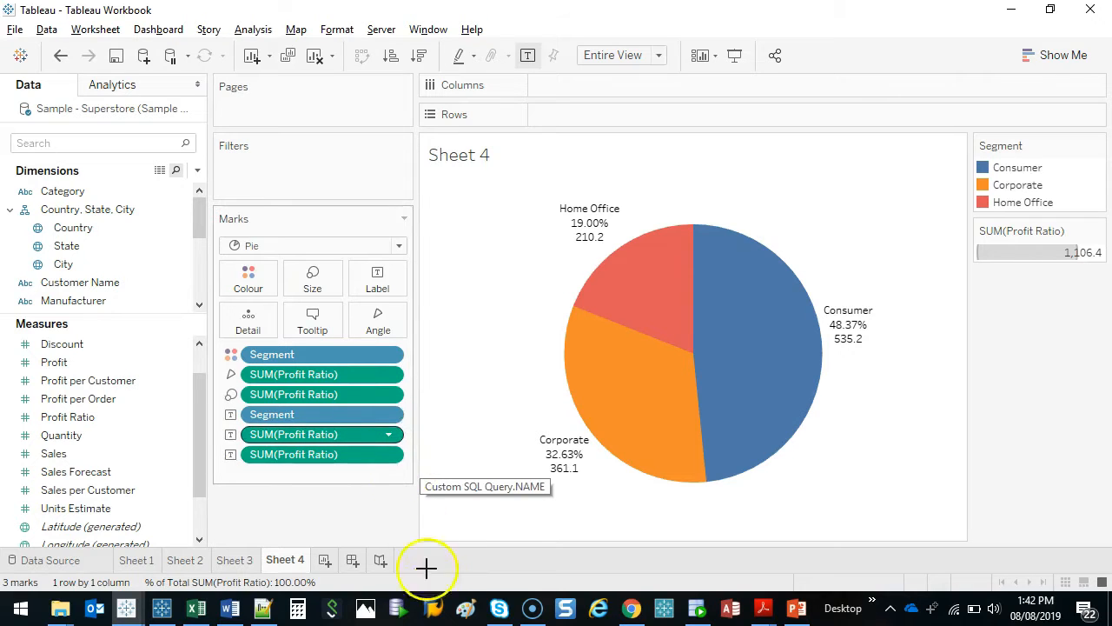
pyautogui.moveTo(410, 431); pyautogui.dragTo(384, 425)
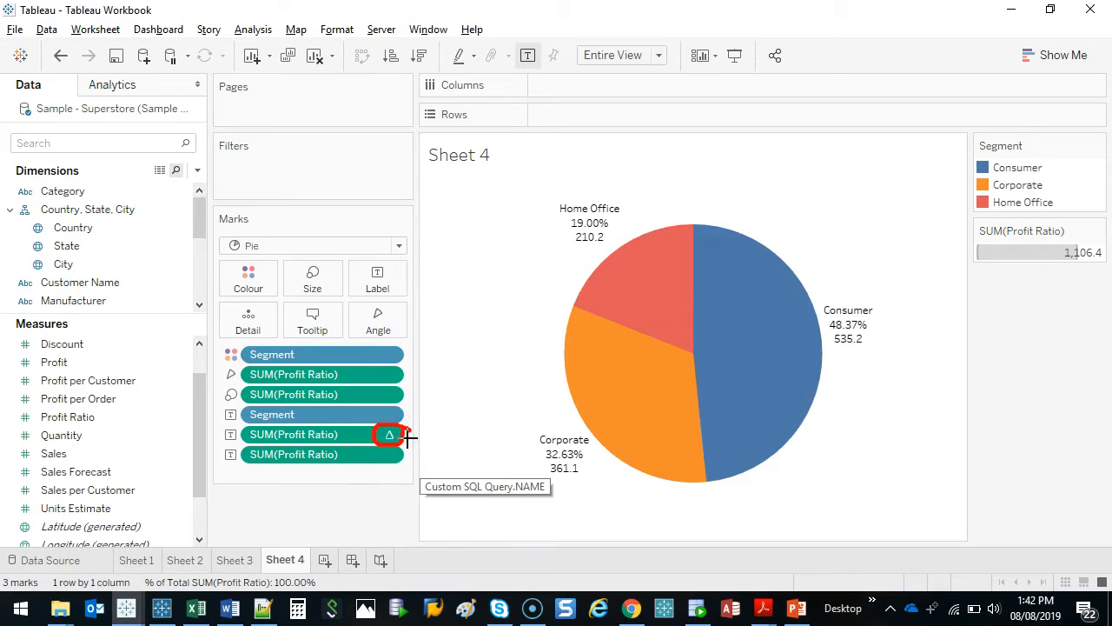
pyautogui.press('Escape')
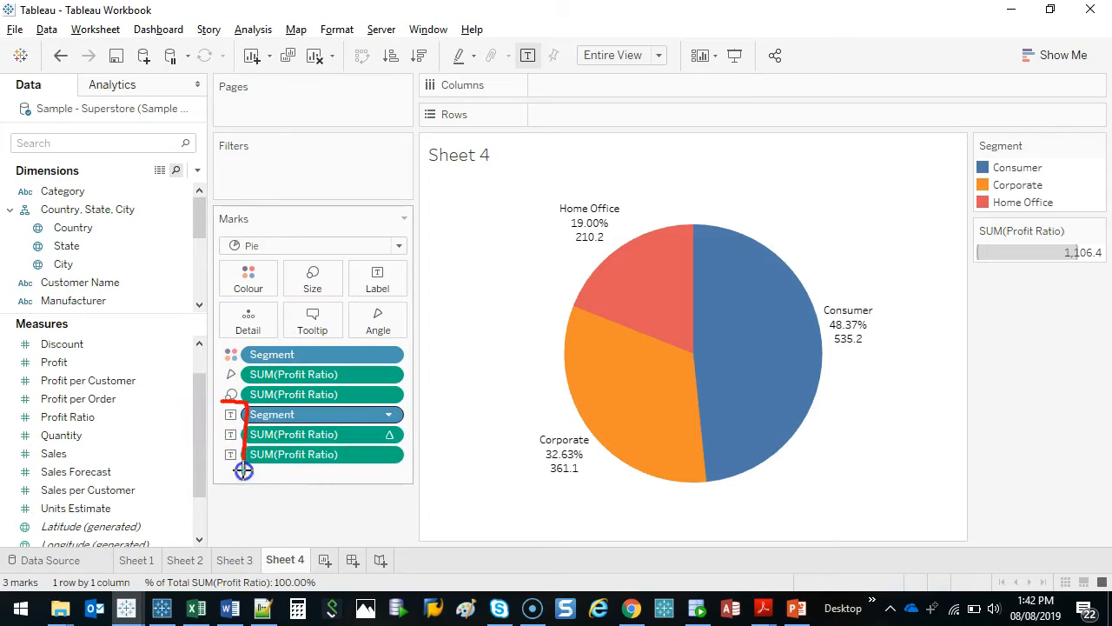
pyautogui.moveTo(221, 397)
pyautogui.mouseDown()
pyautogui.moveTo(258, 257)
pyautogui.moveTo(356, 268)
pyautogui.mouseUp()
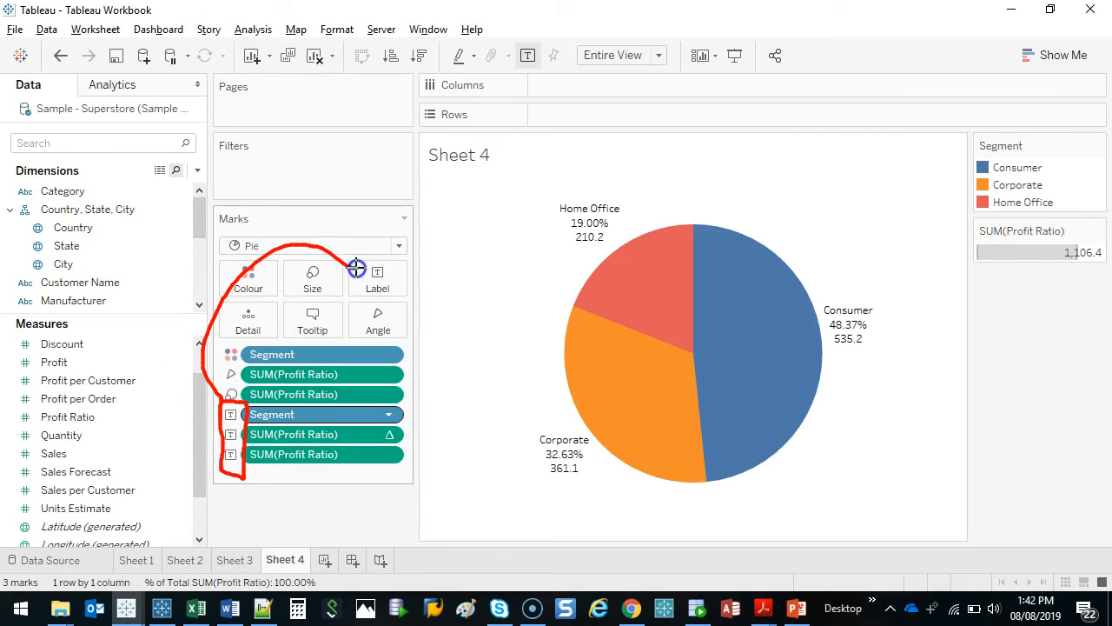
pyautogui.press('Escape')
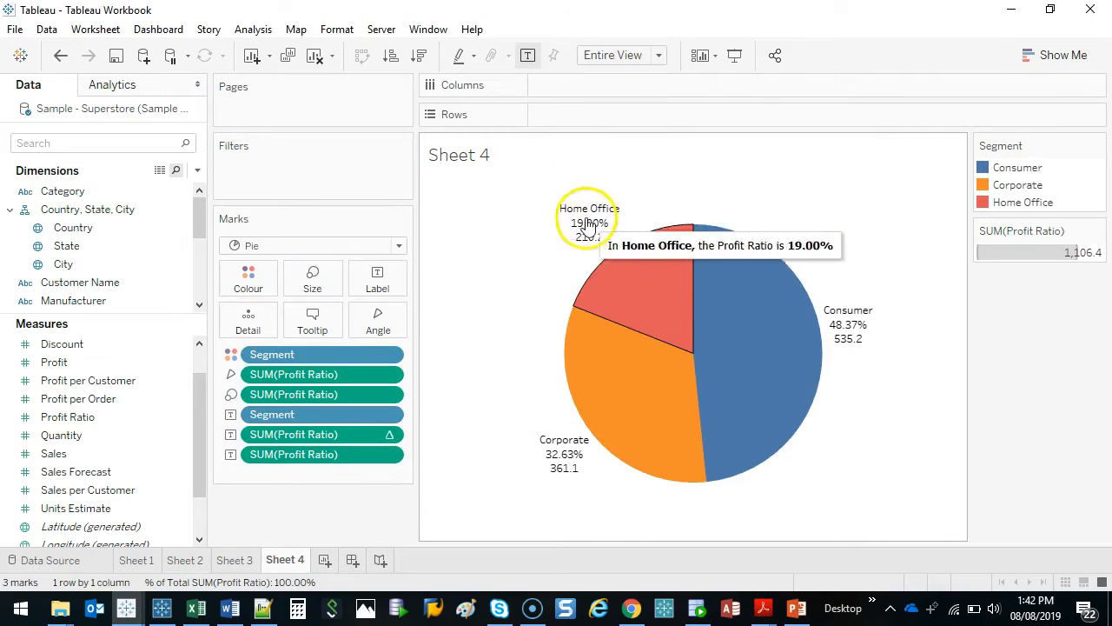
# Edit the label text so that the Segment field is size 12 and bold
pyautogui.click(380, 283)
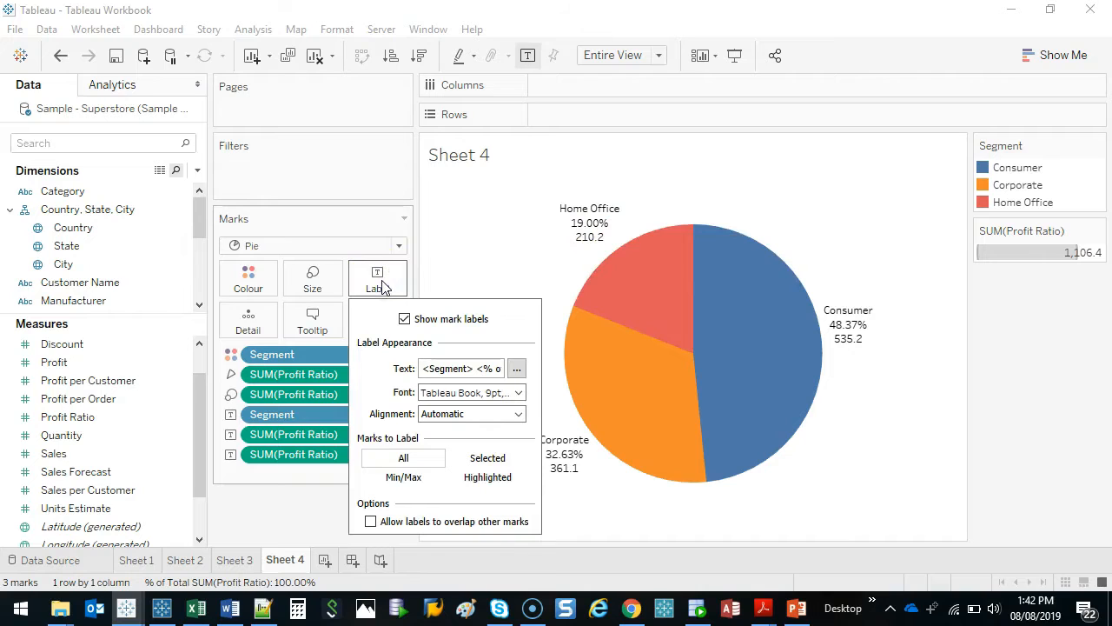
pyautogui.click(517, 369)
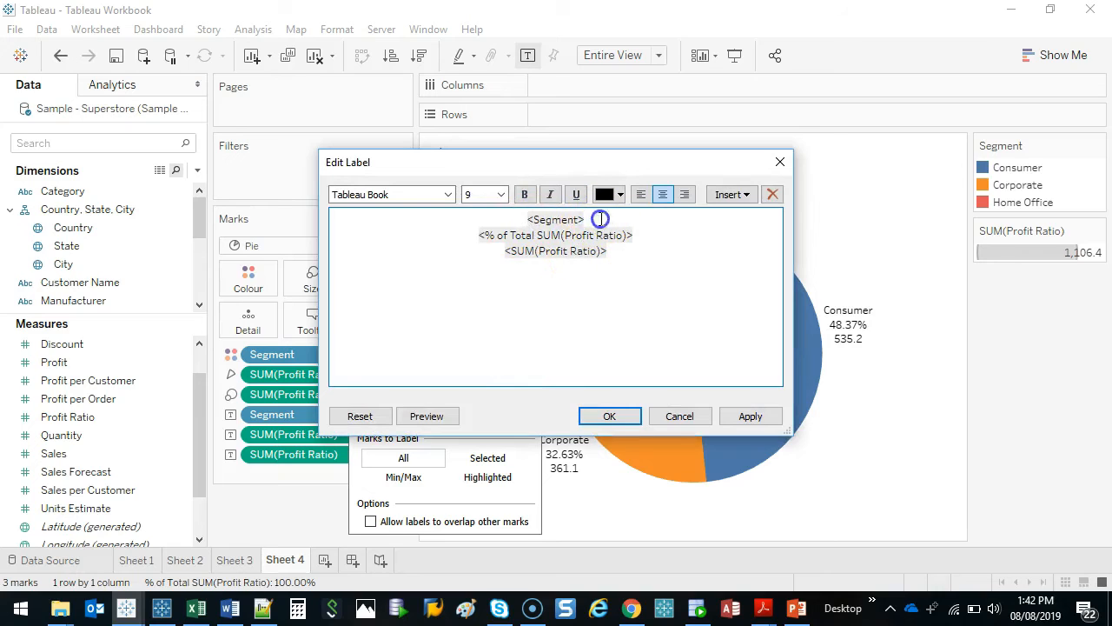
pyautogui.moveTo(600, 219); pyautogui.dragTo(507, 215)
pyautogui.click(501, 195)
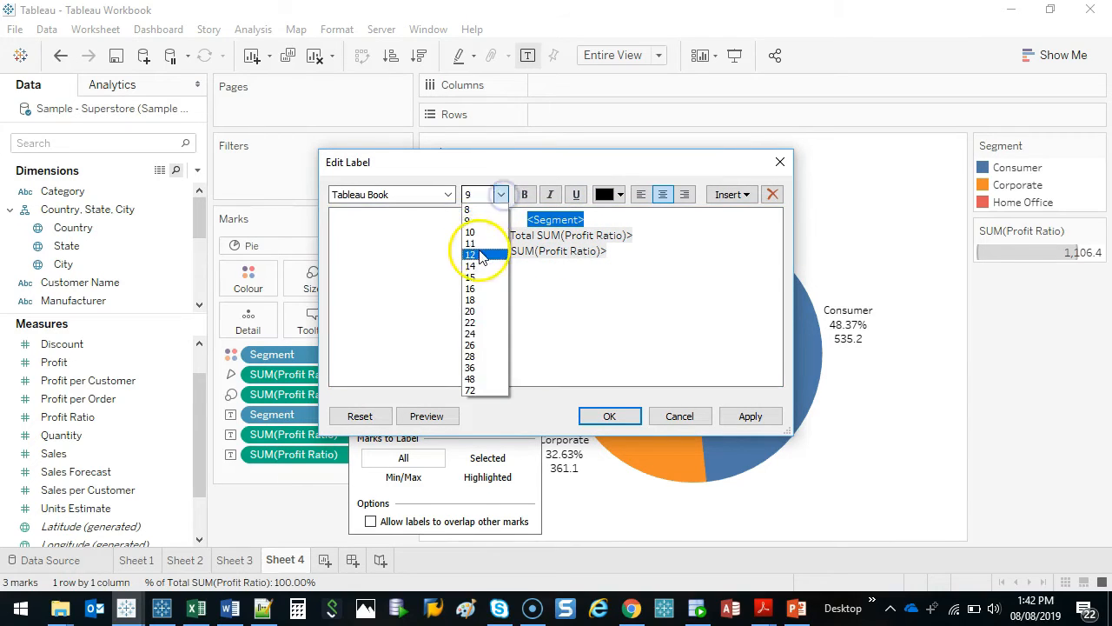
pyautogui.click(479, 249)
pyautogui.click(525, 195)
pyautogui.moveTo(615, 254); pyautogui.dragTo(491, 259)
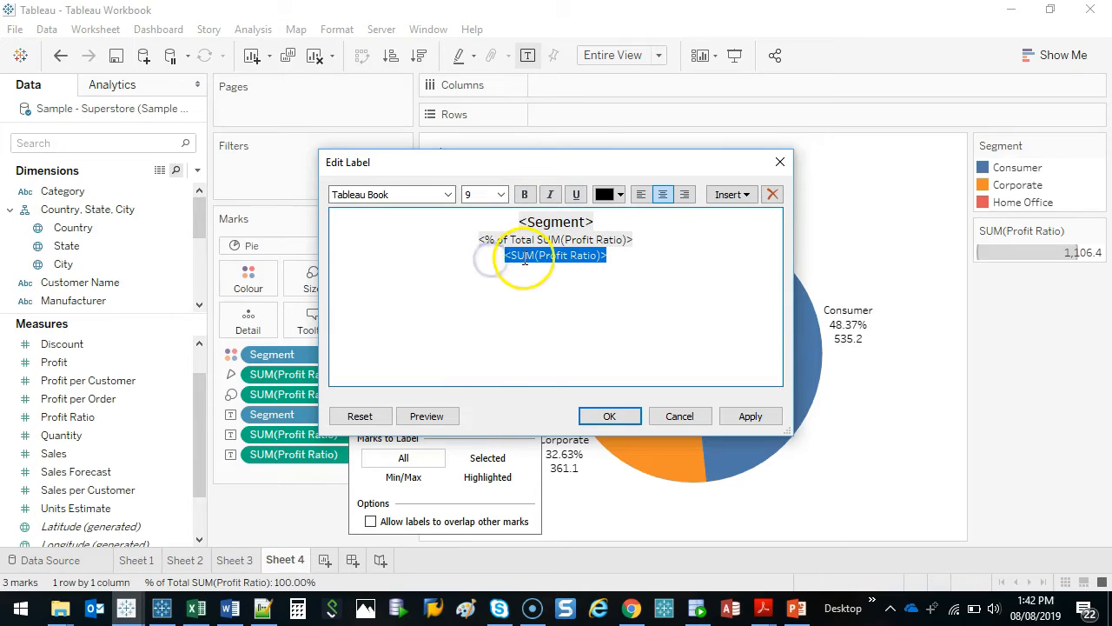
pyautogui.click(506, 257)
pyautogui.moveTo(628, 254); pyautogui.dragTo(502, 260)
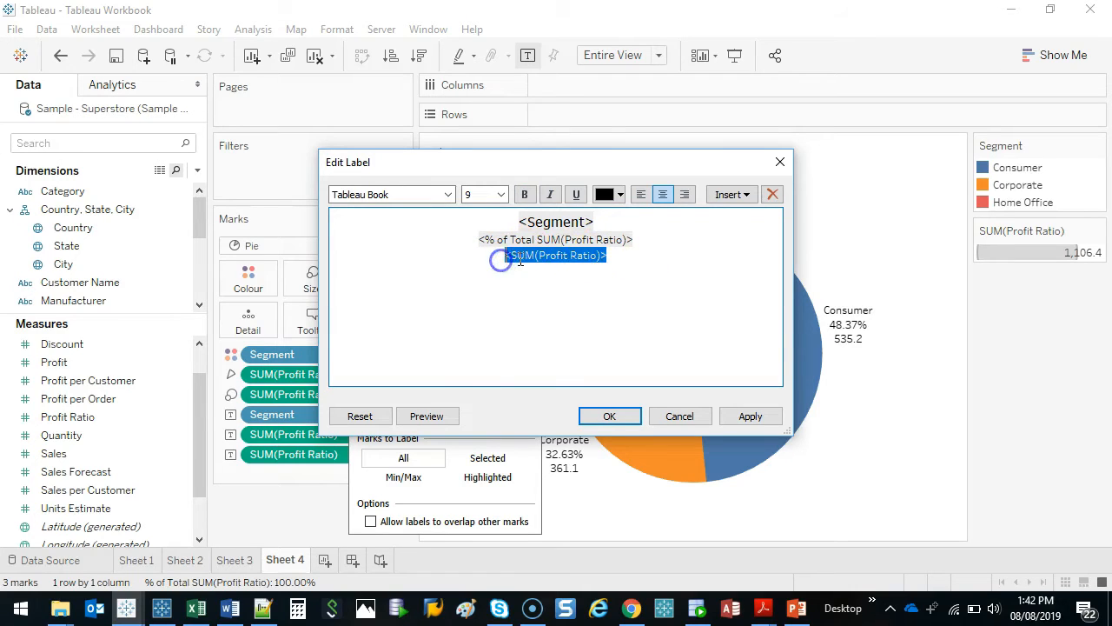
pyautogui.press('Delete')
pyautogui.click(463, 242)
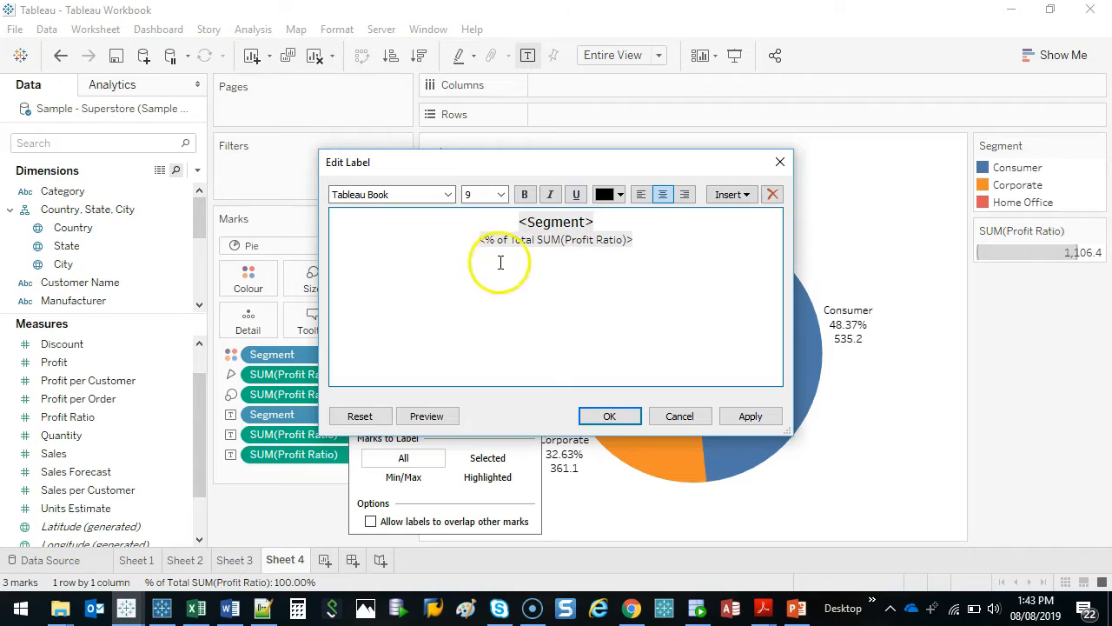
pyautogui.hotkey('ctrl', 'z')
# Move the SUM(Profit Ratio) field onto its own line above the % of Total field in the label text and preview it
pyautogui.moveTo(615, 255); pyautogui.dragTo(486, 256)
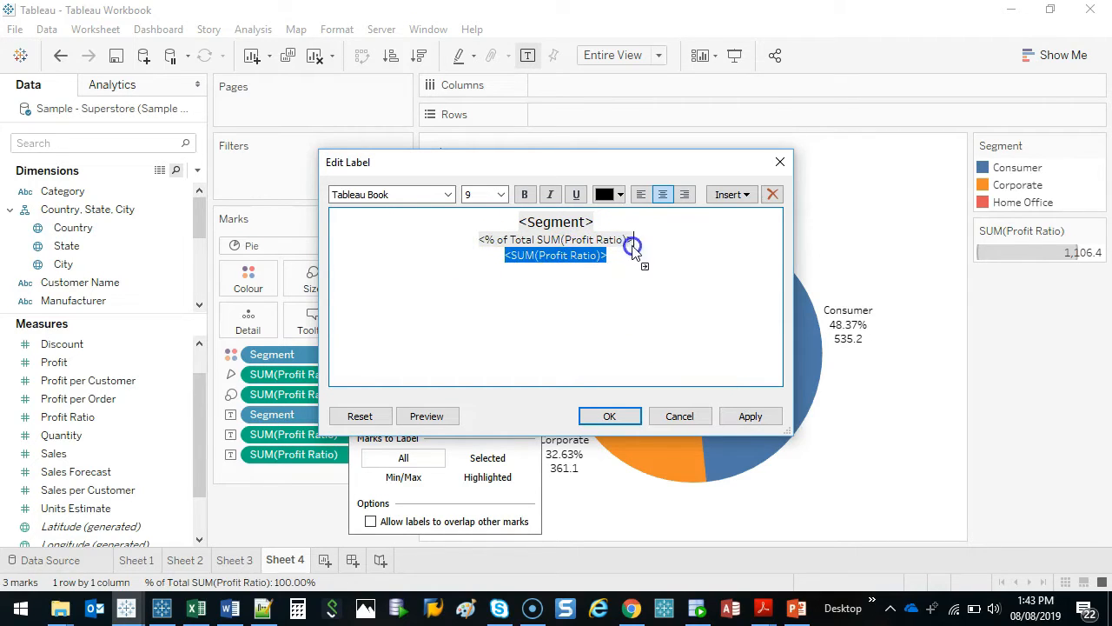
pyautogui.moveTo(468, 246); pyautogui.dragTo(468, 243)
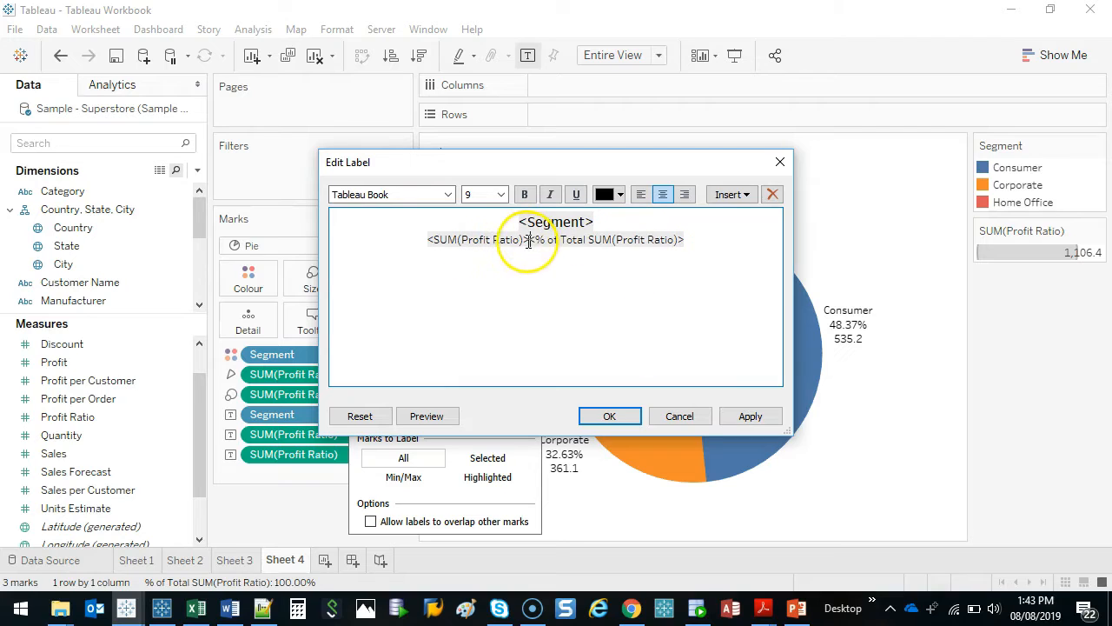
pyautogui.press('Return')
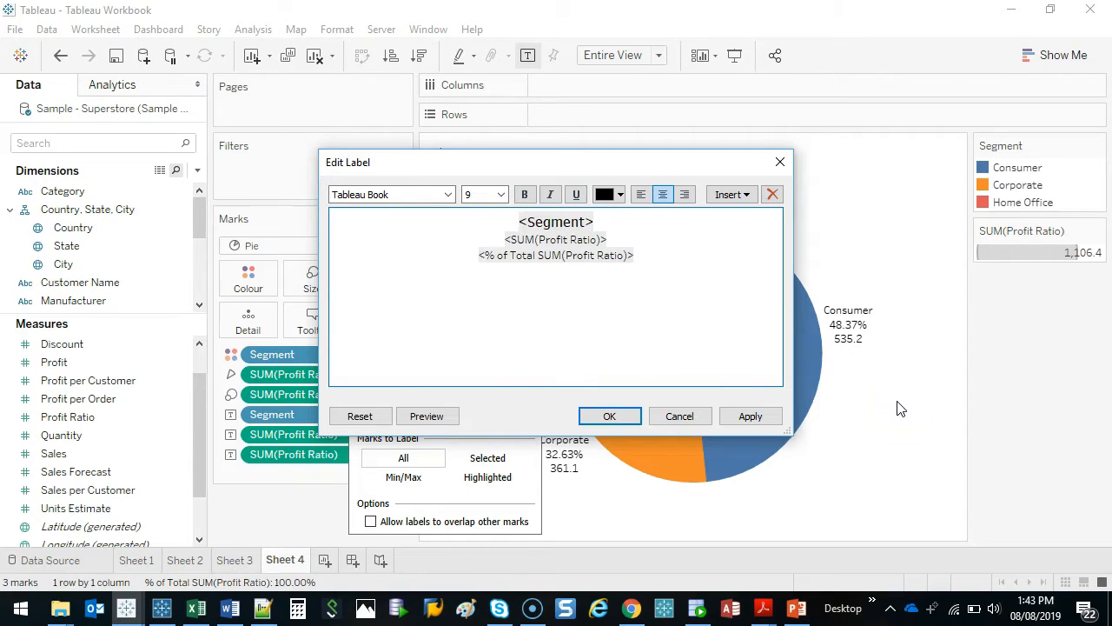
pyautogui.click(429, 416)
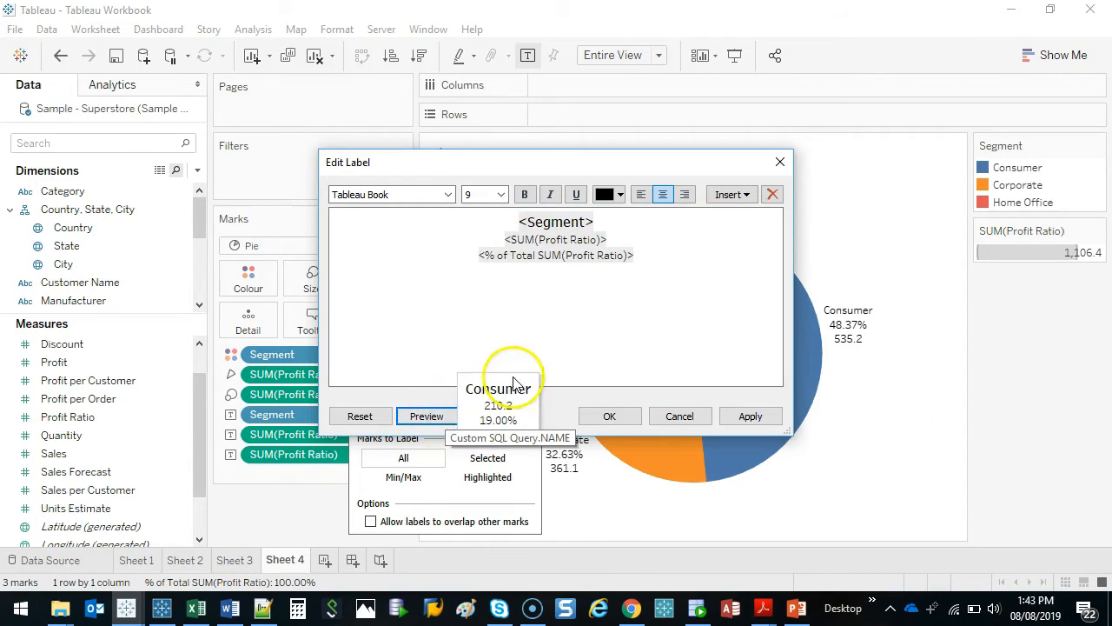
# Set the Segment field in the label text to font size 11 and preview the label
pyautogui.moveTo(658, 228); pyautogui.dragTo(487, 209)
pyautogui.click(503, 189)
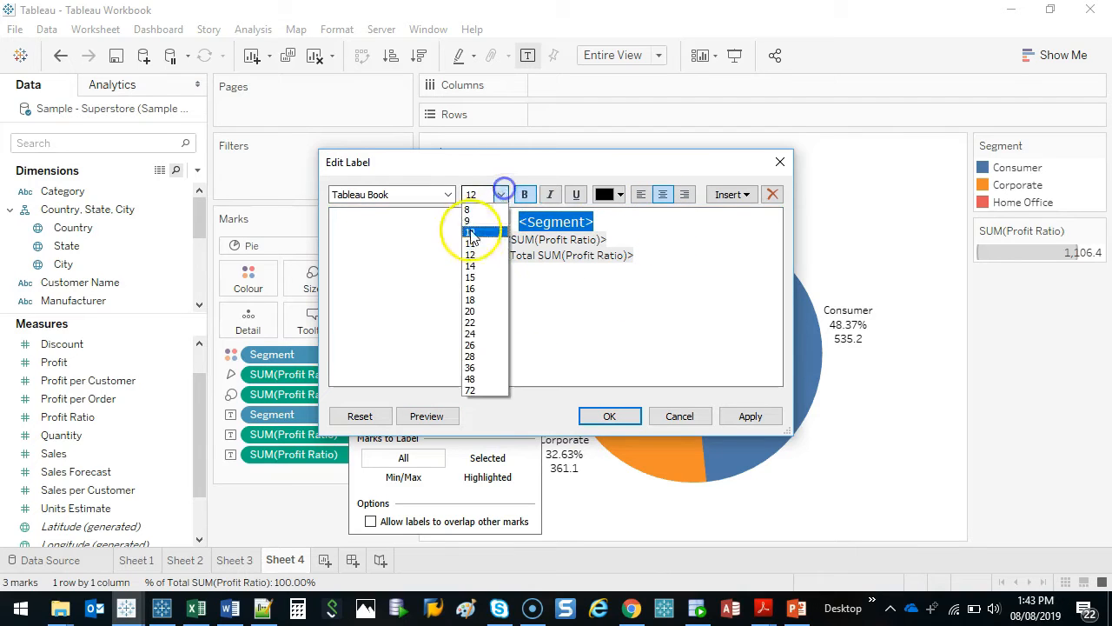
pyautogui.click(471, 234)
pyautogui.click(427, 417)
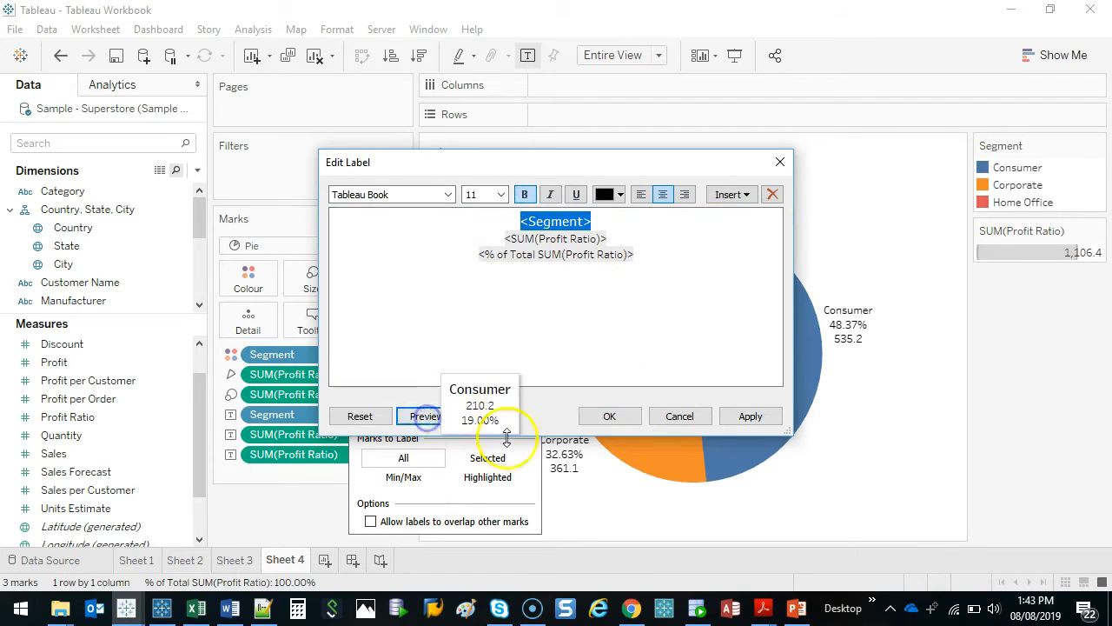
# Remove the % of Total SUM(Profit Ratio) field from the label text, insert it again on the last line, and accept the label changes
pyautogui.click(637, 268)
pyautogui.moveTo(654, 265); pyautogui.dragTo(651, 241)
pyautogui.press('BackSpace')
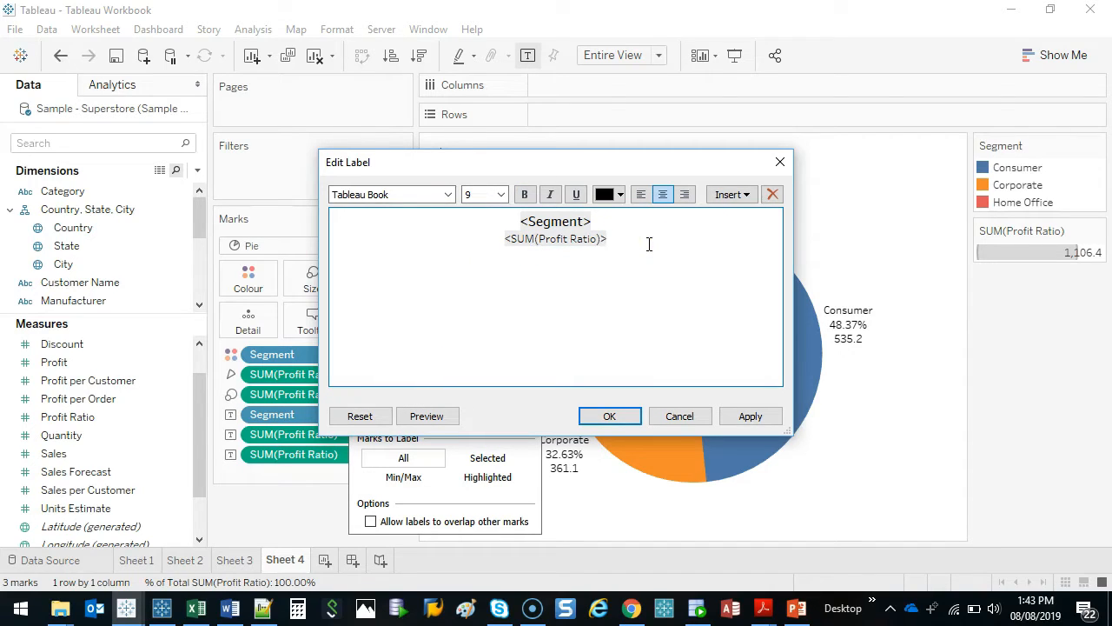
pyautogui.click(749, 199)
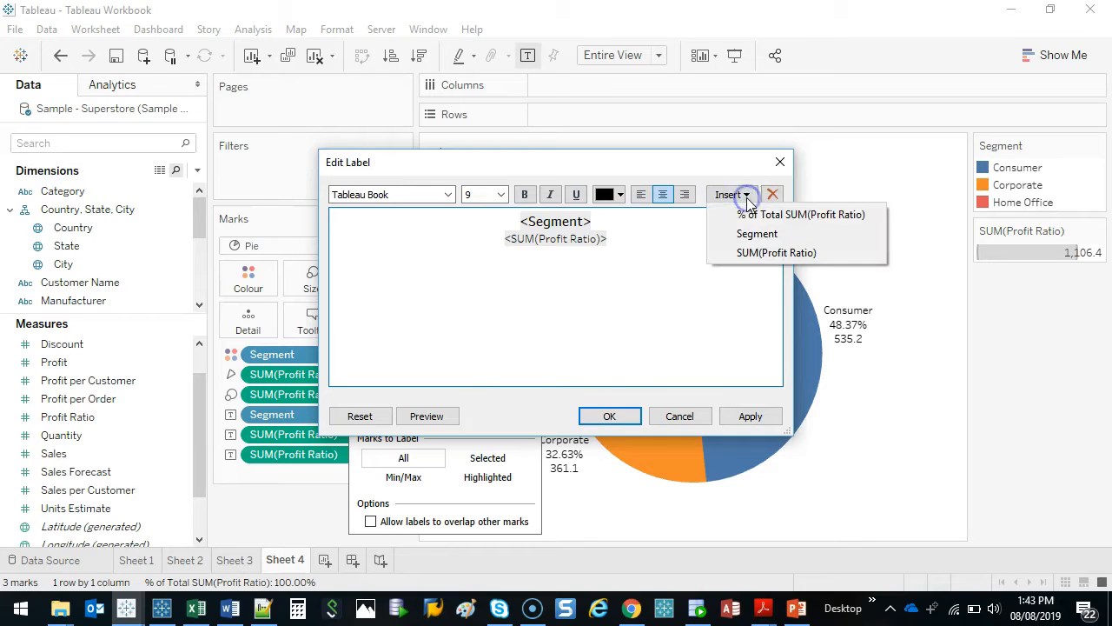
pyautogui.click(793, 217)
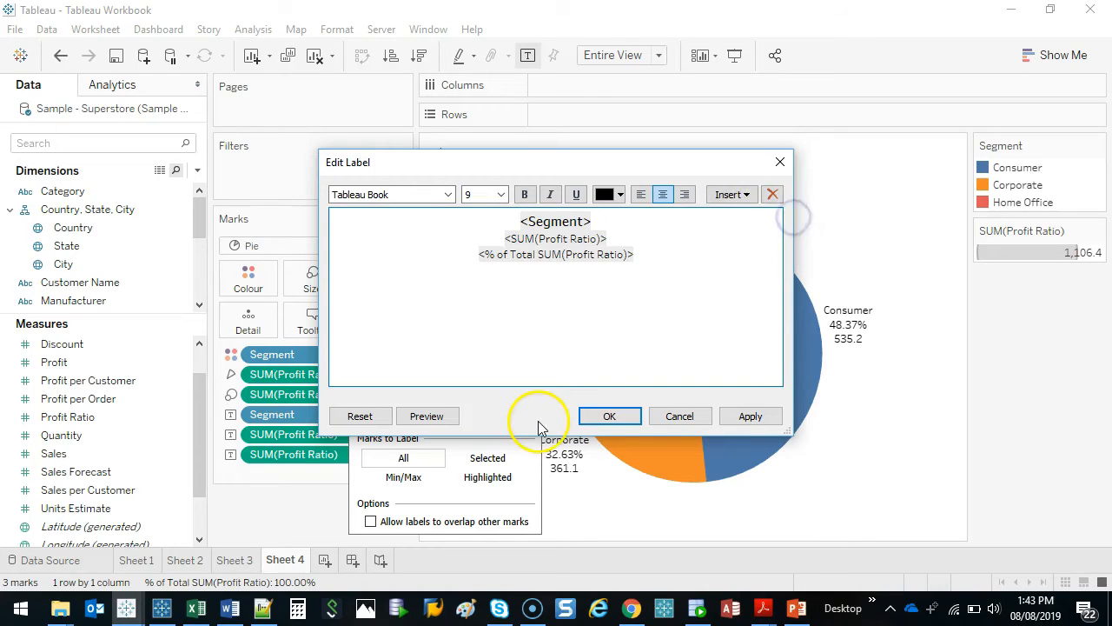
pyautogui.click(610, 415)
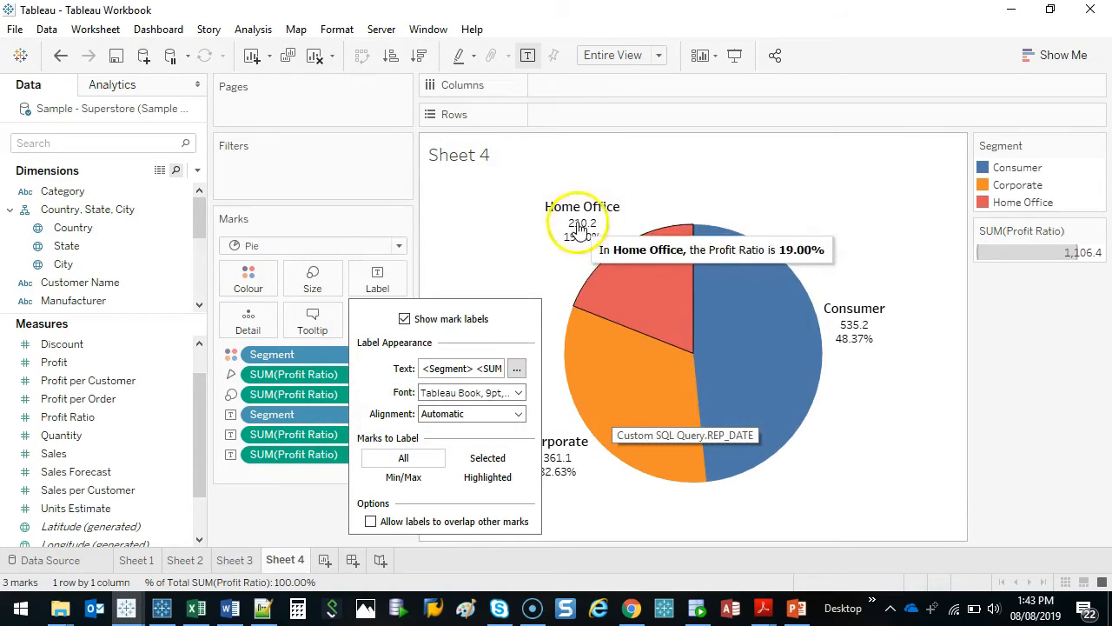
pyautogui.click(469, 241)
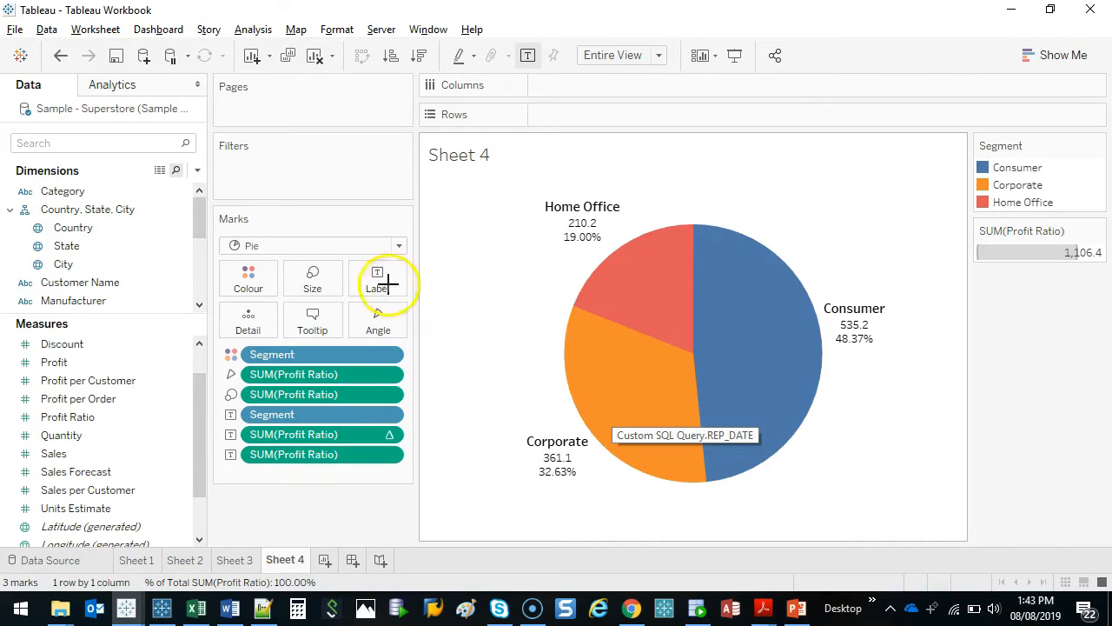
pyautogui.moveTo(403, 259); pyautogui.dragTo(281, 256)
pyautogui.moveTo(224, 293); pyautogui.dragTo(342, 246)
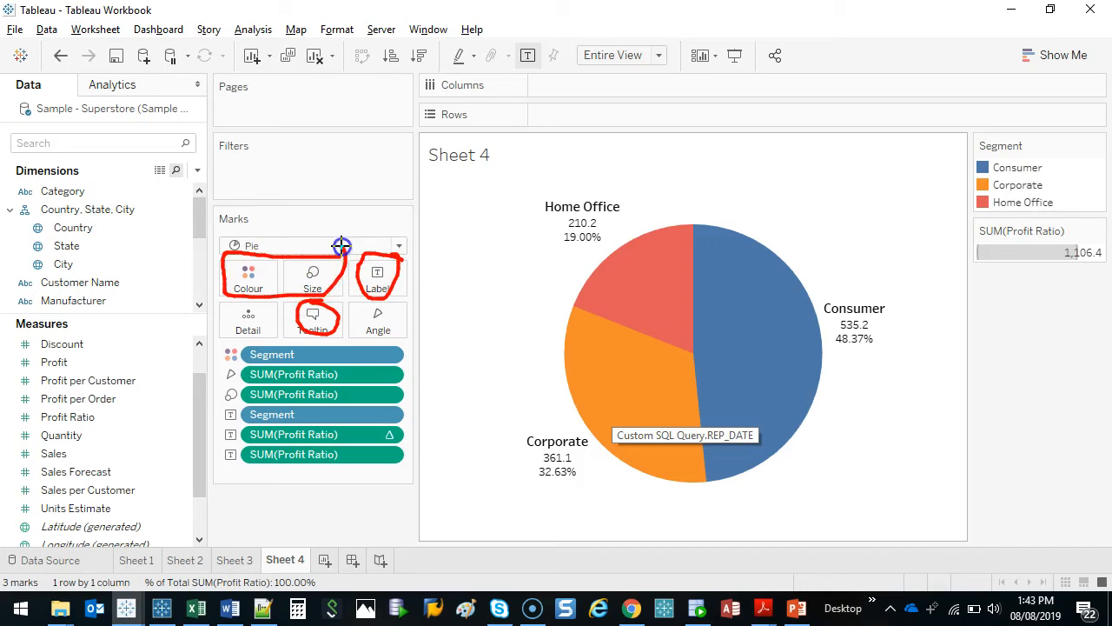
pyautogui.press('Escape')
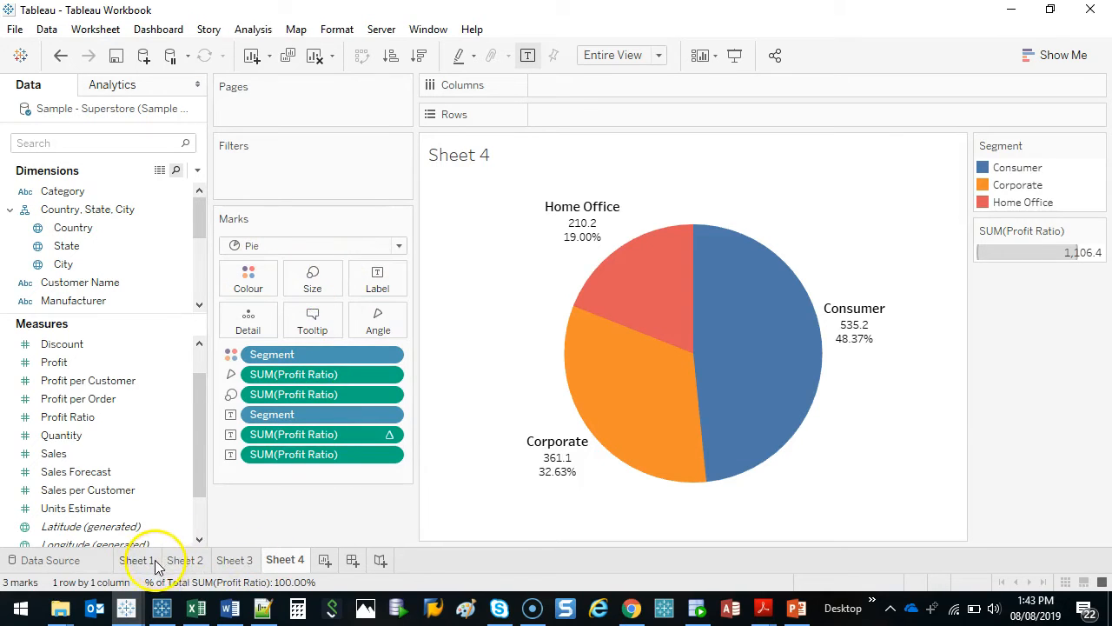
# Look at Sheet 1 and switch to the Sheet 2 bar chart of quantity by region and country
pyautogui.click(153, 562)
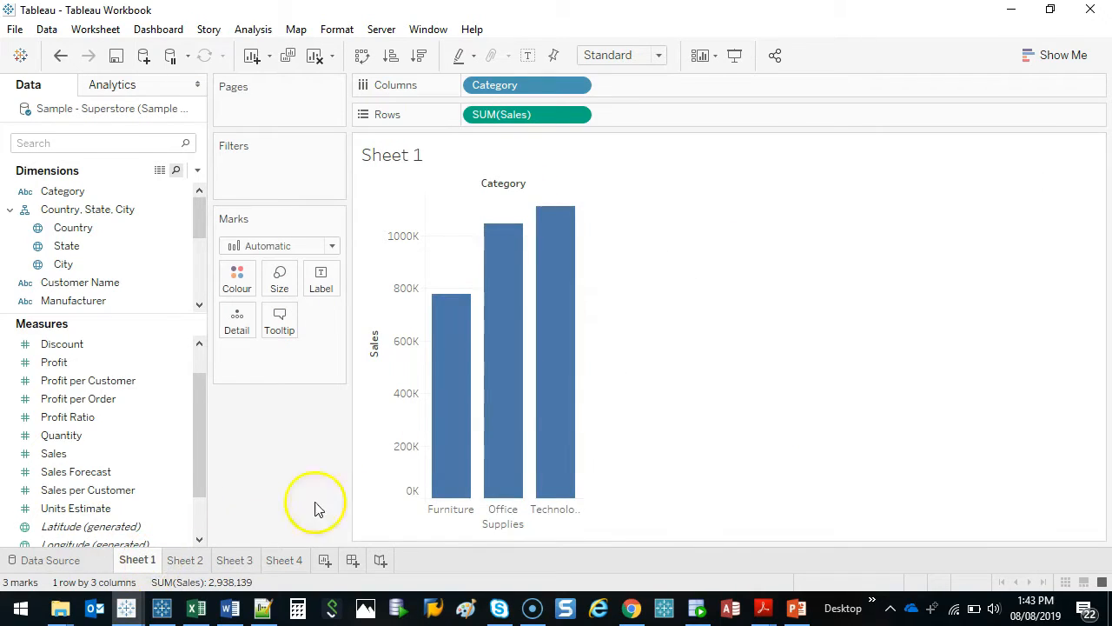
pyautogui.click(177, 561)
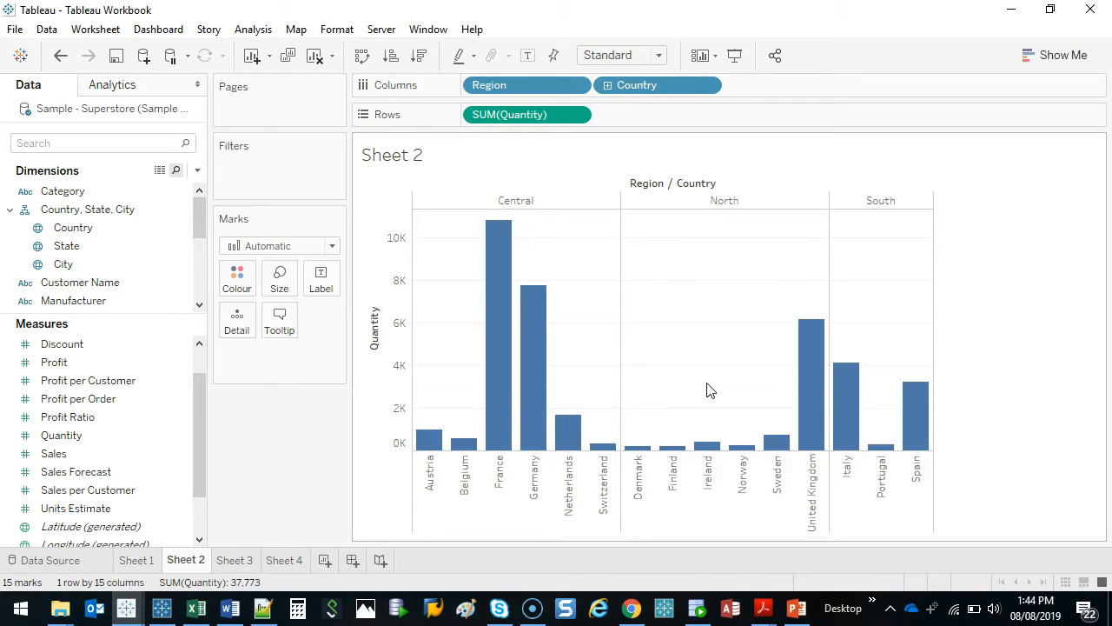
# Hide the Quantity axis and restore it by moving SUM(Quantity) from Rows to Label and back to Rows
pyautogui.rightClick(387, 287)
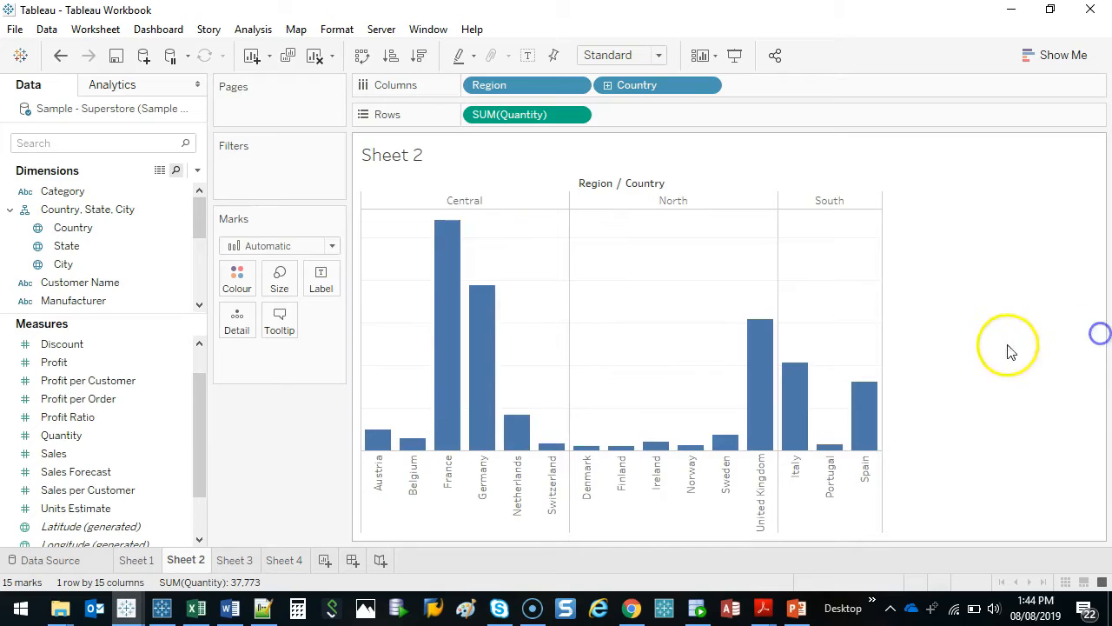
pyautogui.click(445, 481)
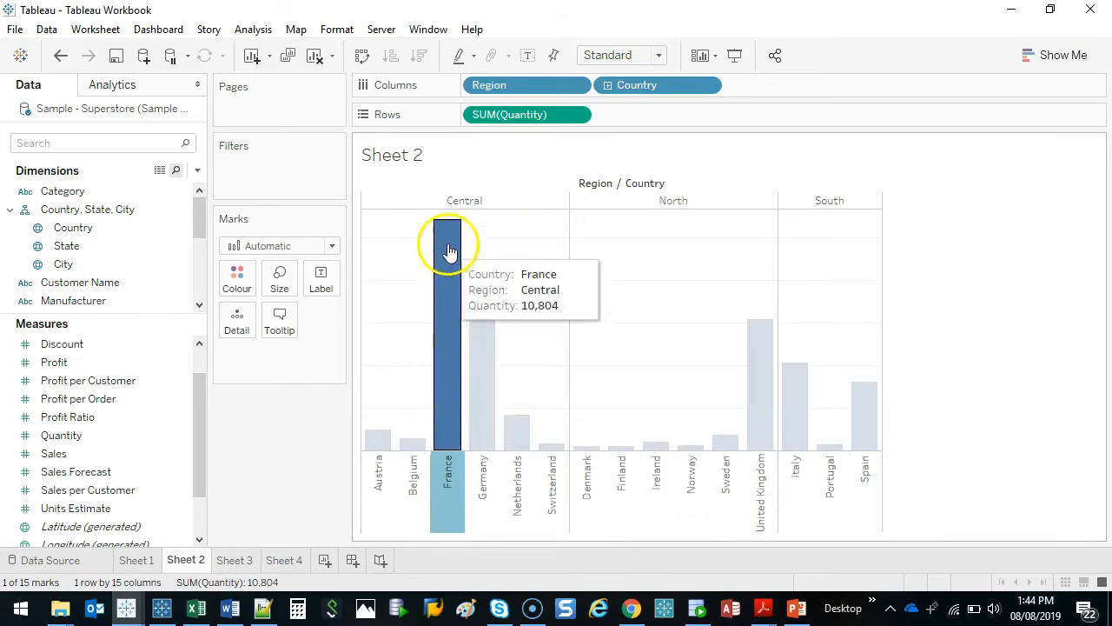
pyautogui.click(558, 289)
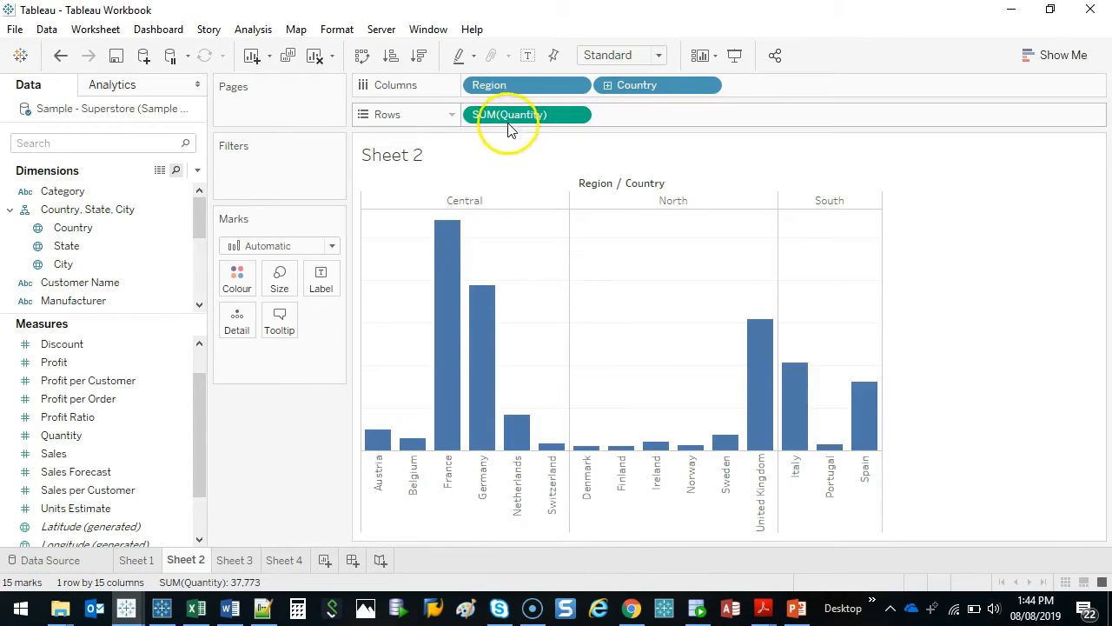
pyautogui.moveTo(510, 122); pyautogui.dragTo(323, 273)
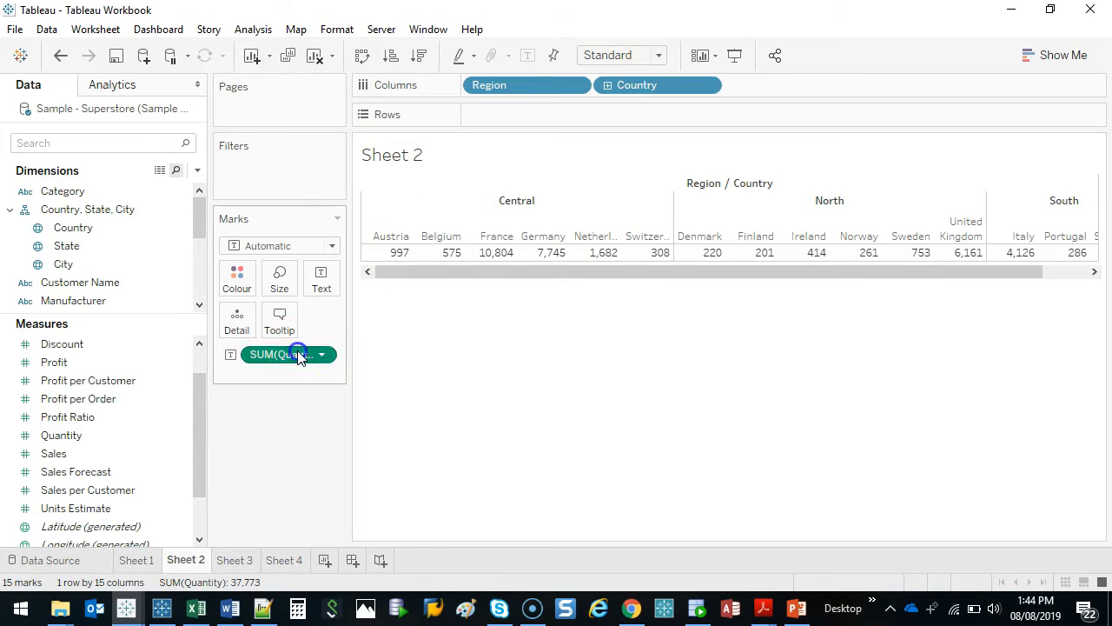
pyautogui.moveTo(298, 352); pyautogui.dragTo(513, 115)
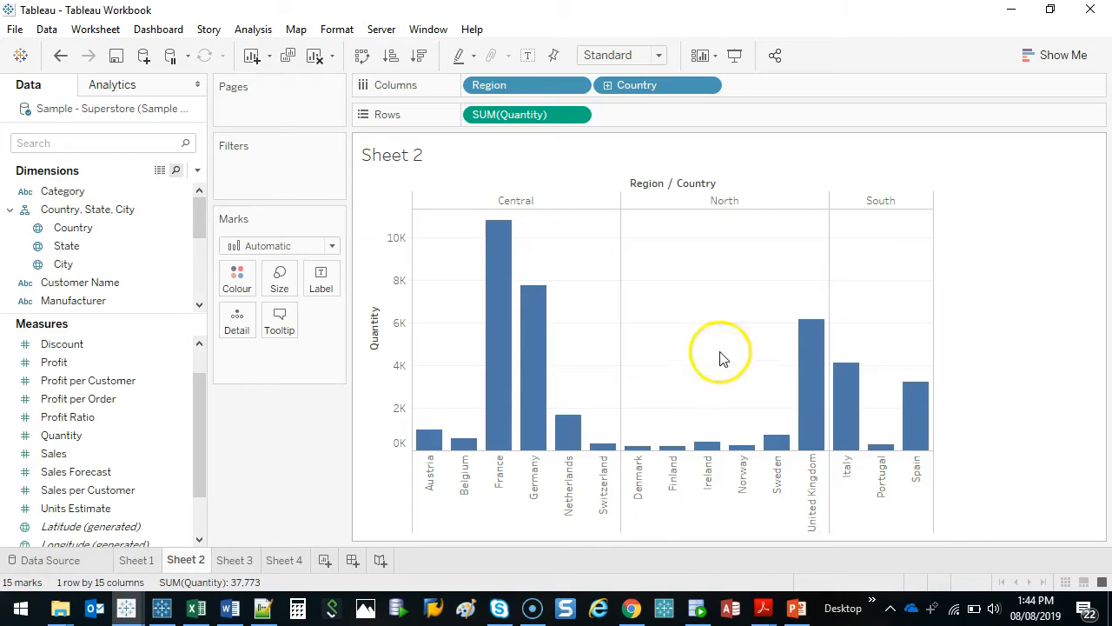
pyautogui.hotkey('ctrl', '2')
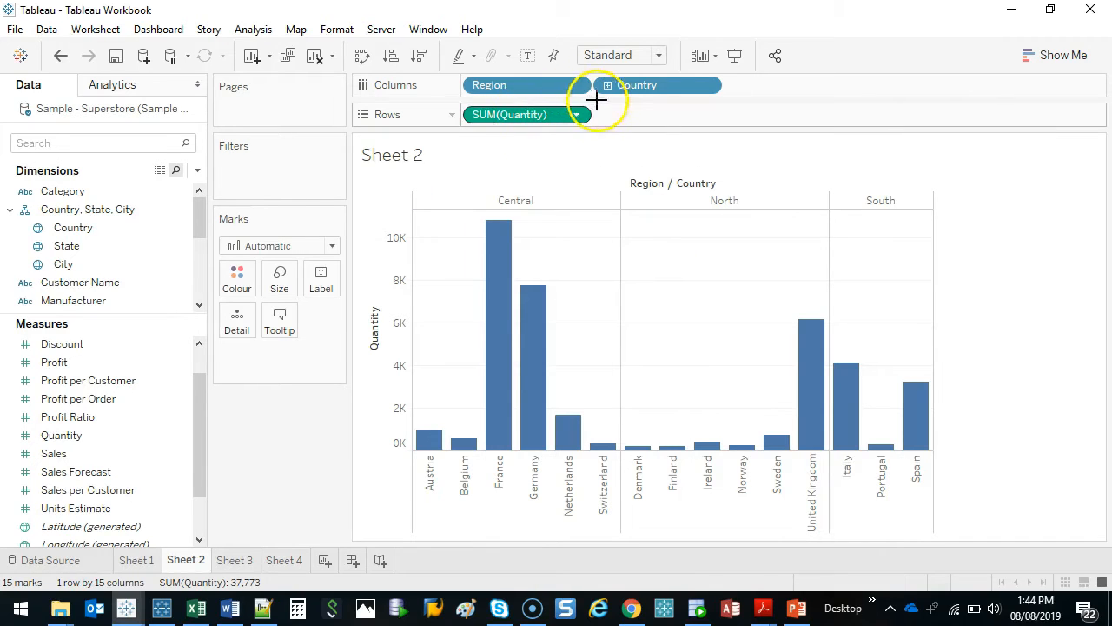
pyautogui.moveTo(599, 100)
pyautogui.mouseDown()
pyautogui.moveTo(454, 115)
pyautogui.moveTo(596, 87)
pyautogui.mouseUp()
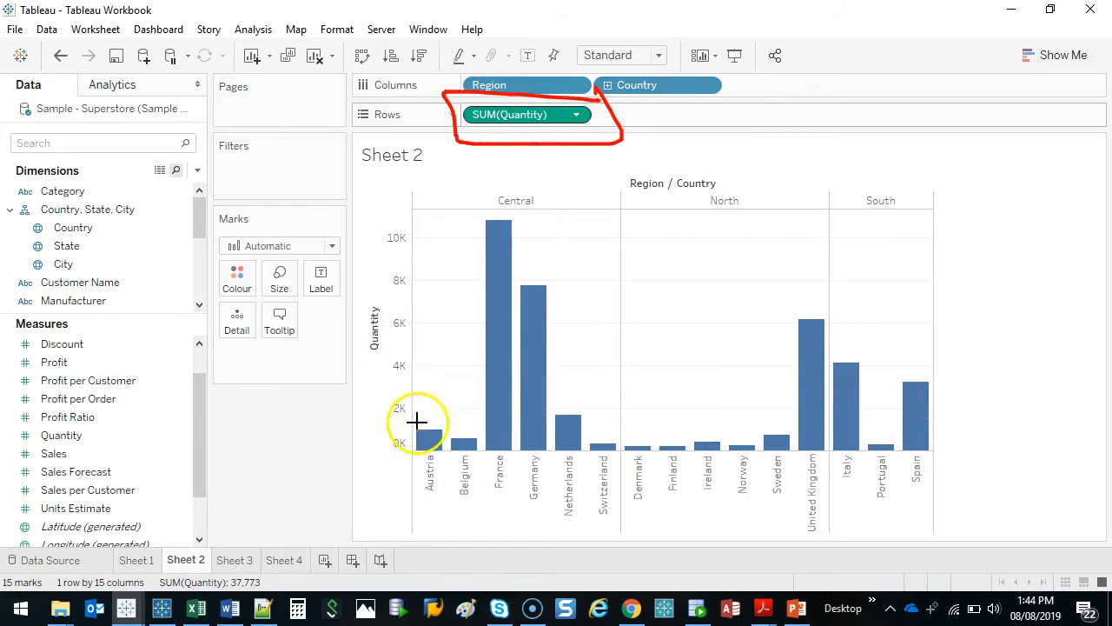
pyautogui.press('Escape')
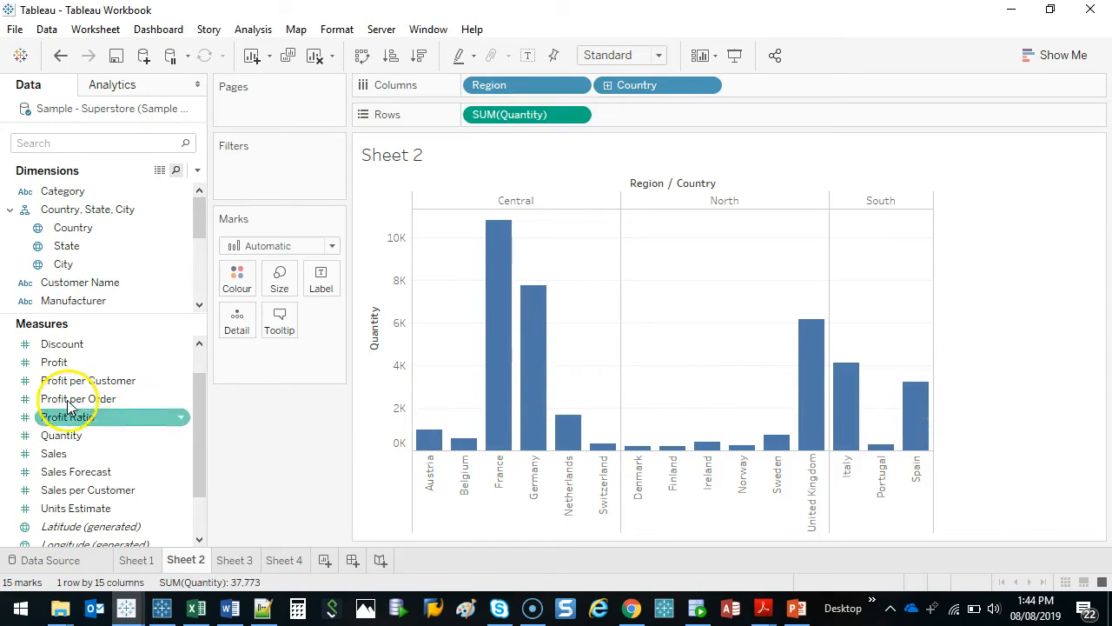
# Colour the Sheet 2 bars by the Quantity measure
pyautogui.click(61, 434)
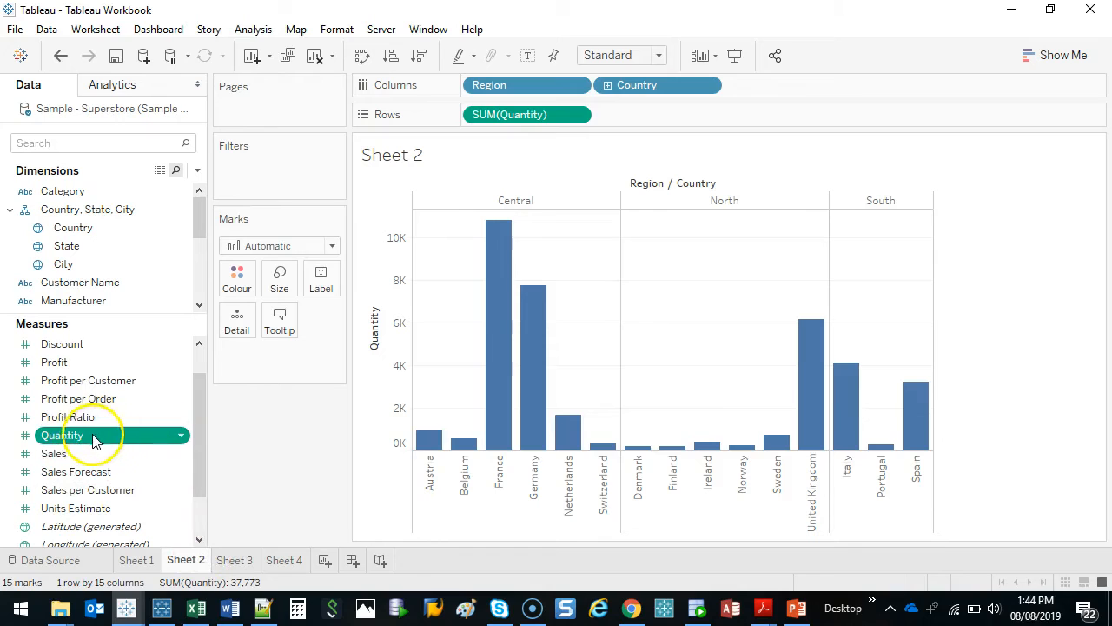
pyautogui.moveTo(105, 437)
pyautogui.mouseDown()
pyautogui.moveTo(261, 296)
pyautogui.moveTo(243, 273)
pyautogui.mouseUp()
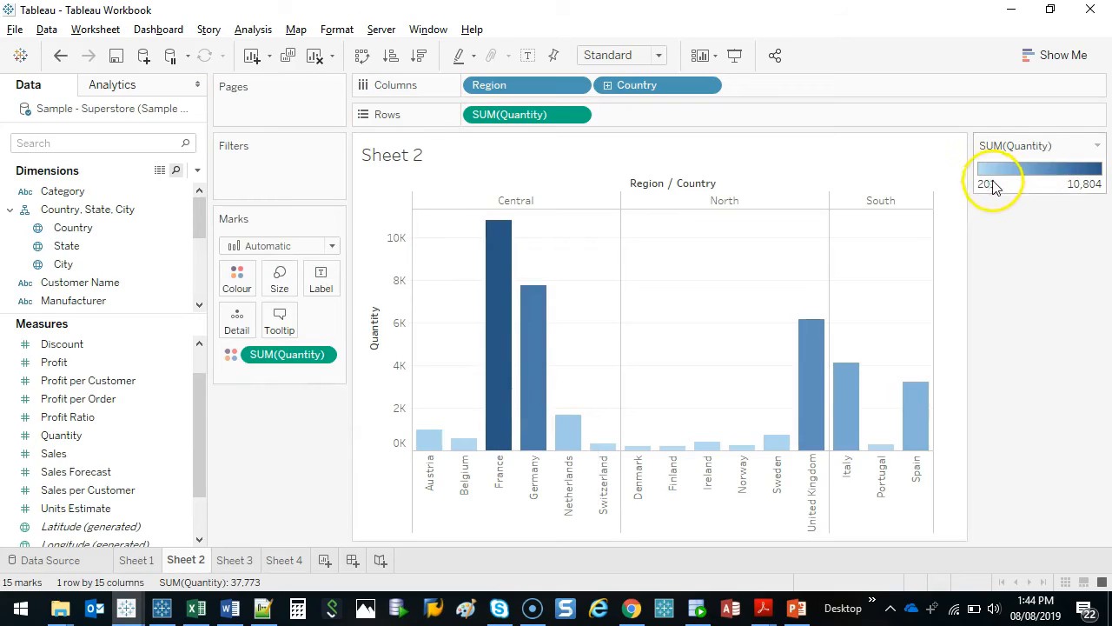
pyautogui.moveTo(1102, 154)
pyautogui.mouseDown()
pyautogui.moveTo(1013, 147)
pyautogui.moveTo(1106, 196)
pyautogui.mouseUp()
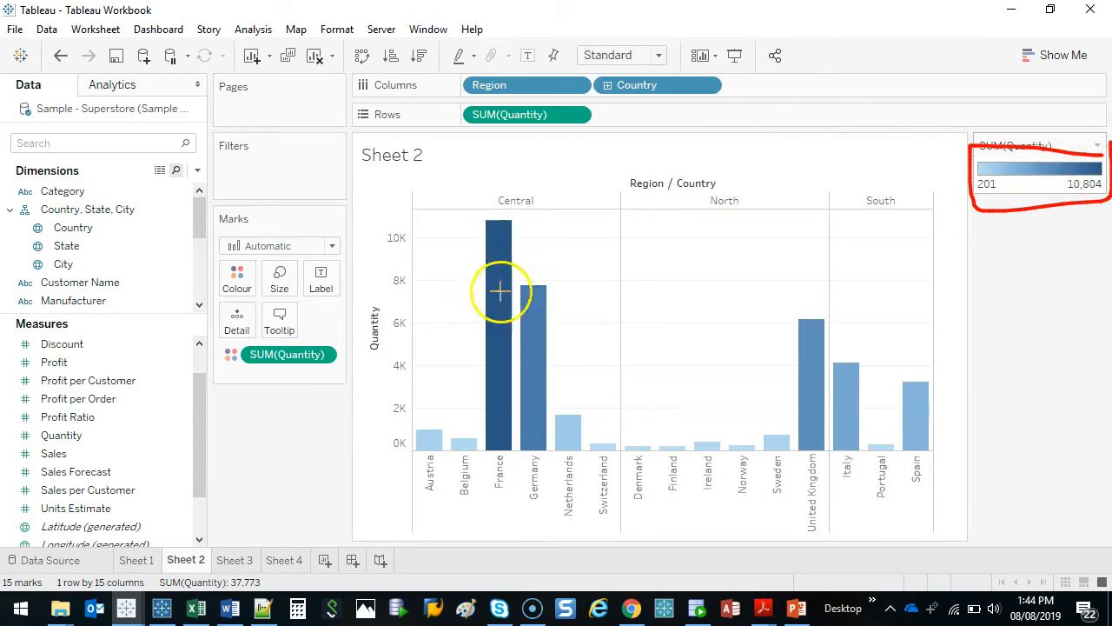
pyautogui.press('Escape')
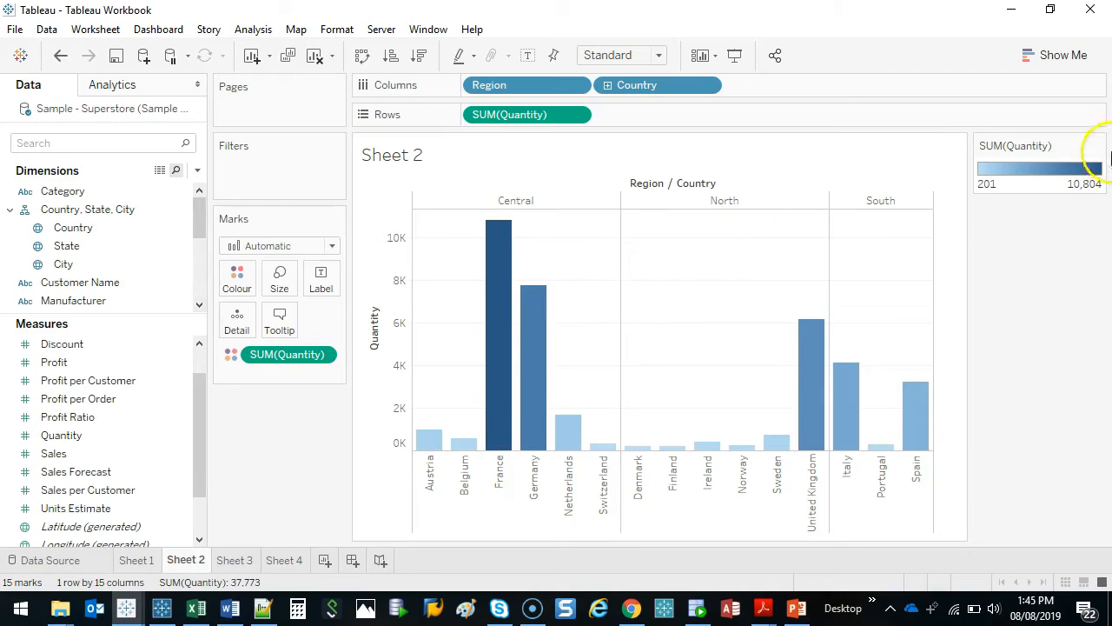
pyautogui.moveTo(1106, 157); pyautogui.dragTo(989, 180)
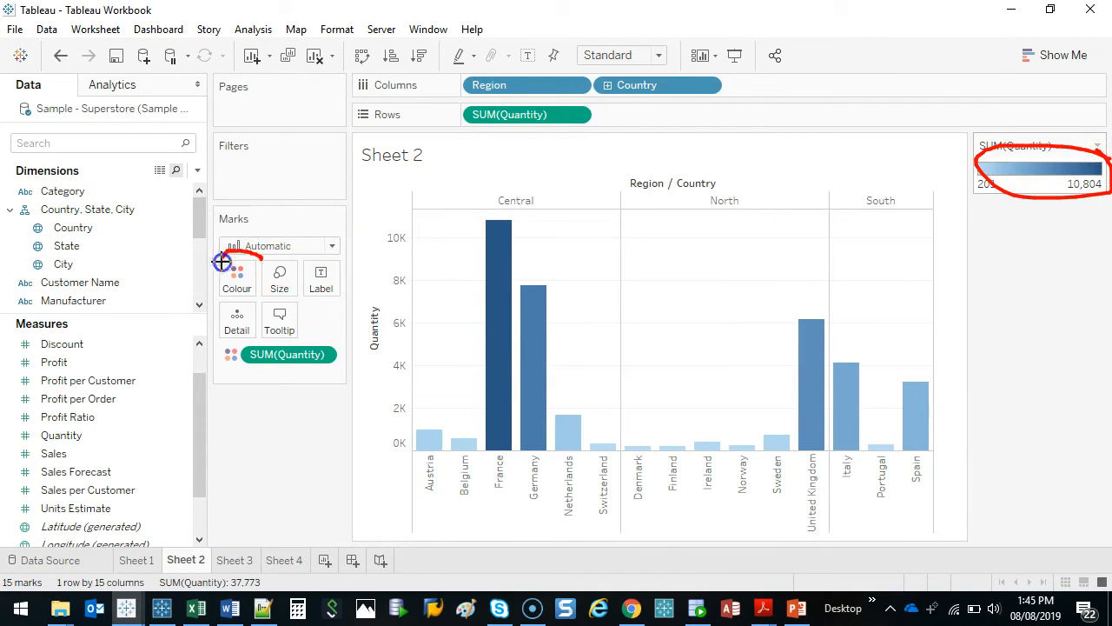
pyautogui.press('Escape')
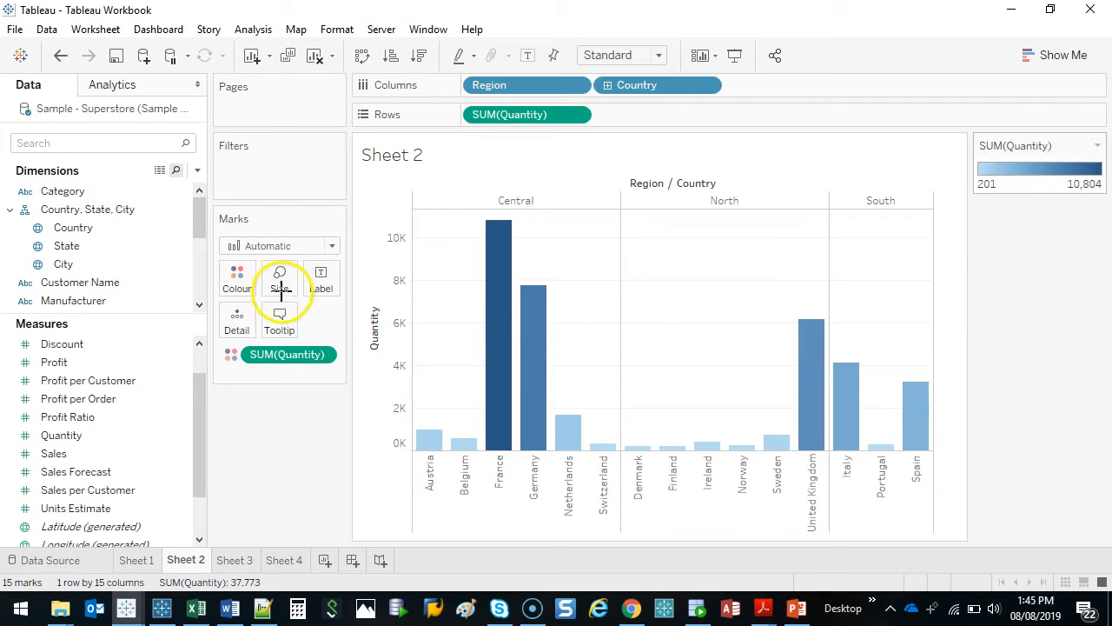
# Open the colour editor for Quantity and look at the colour picker for the palette's end colour
pyautogui.doubleClick(1032, 171)
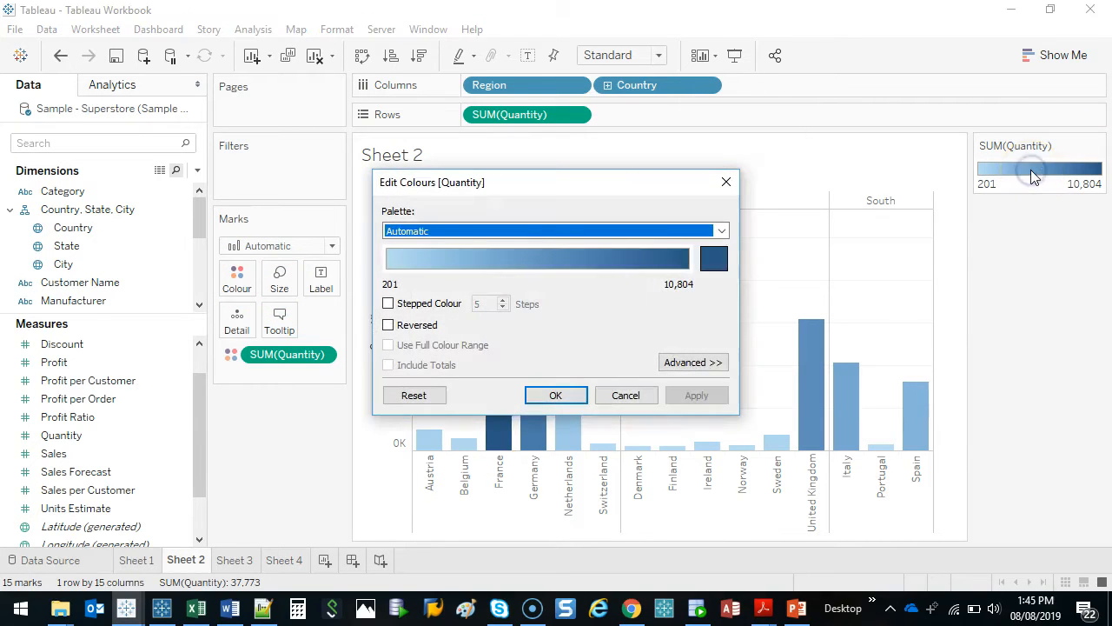
pyautogui.click(726, 181)
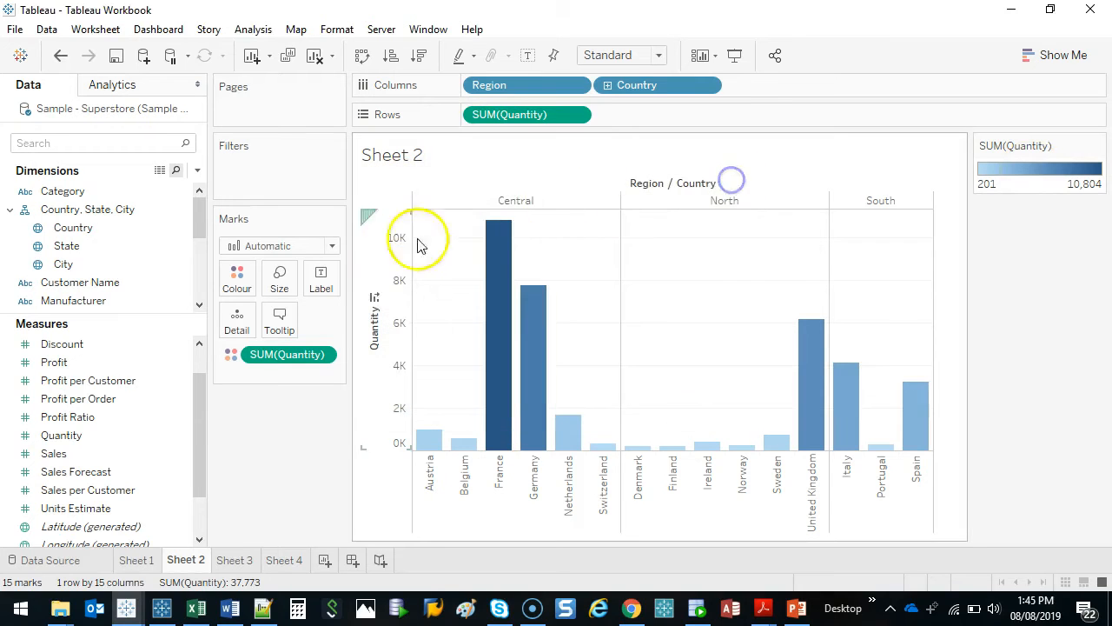
pyautogui.click(234, 287)
pyautogui.click(260, 338)
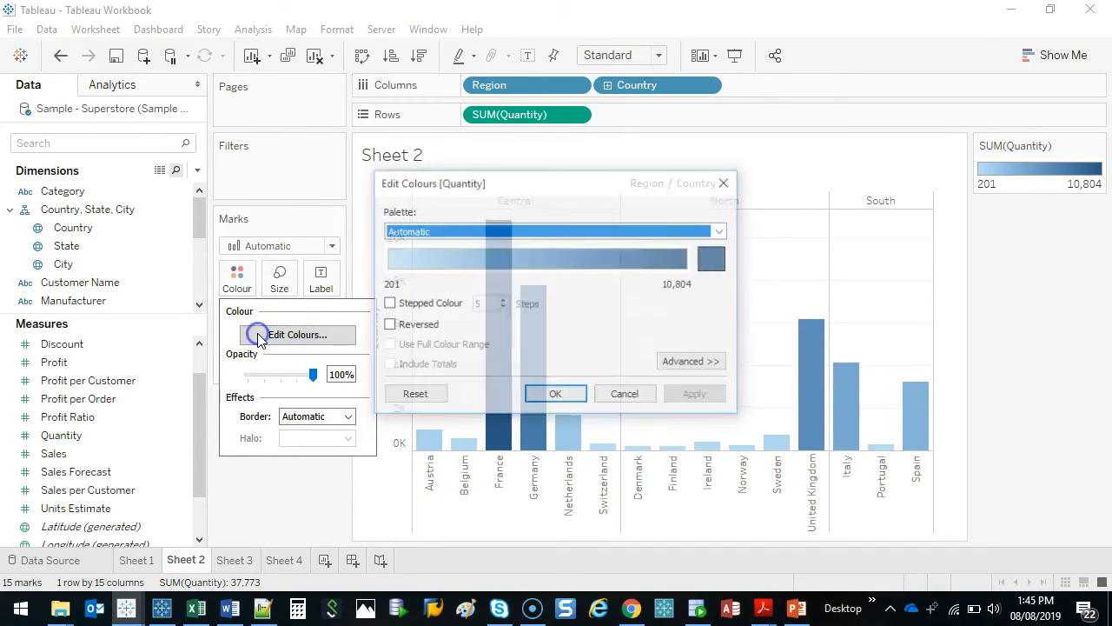
pyautogui.moveTo(598, 182)
pyautogui.mouseDown()
pyautogui.moveTo(556, 83)
pyautogui.moveTo(383, 140)
pyautogui.moveTo(318, 211)
pyautogui.moveTo(285, 228)
pyautogui.moveTo(574, 111)
pyautogui.moveTo(589, 191)
pyautogui.mouseUp()
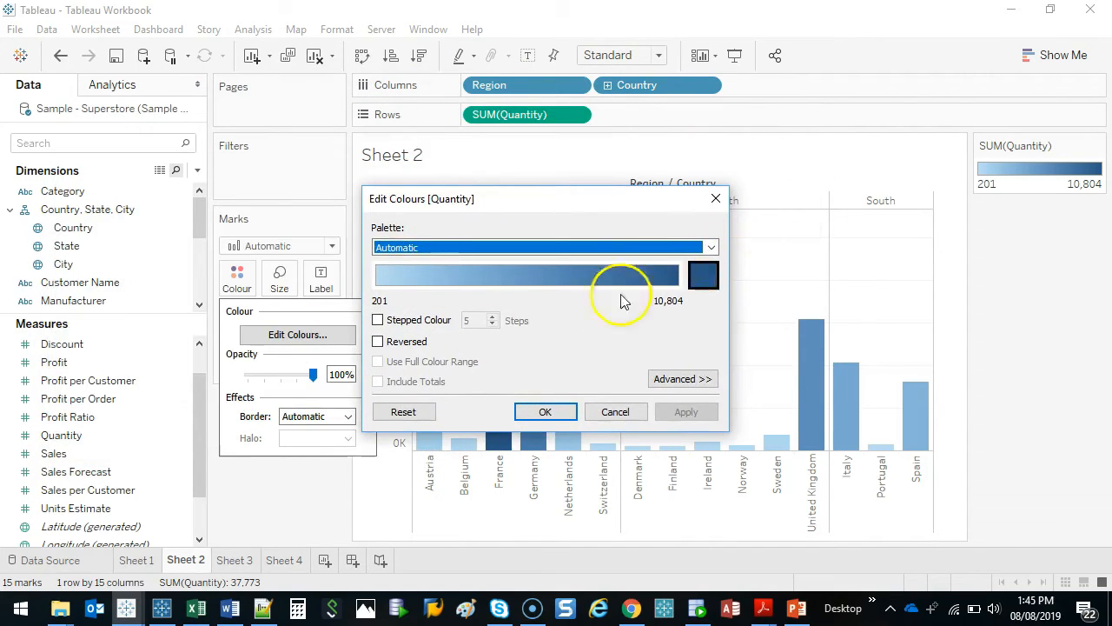
pyautogui.click(704, 277)
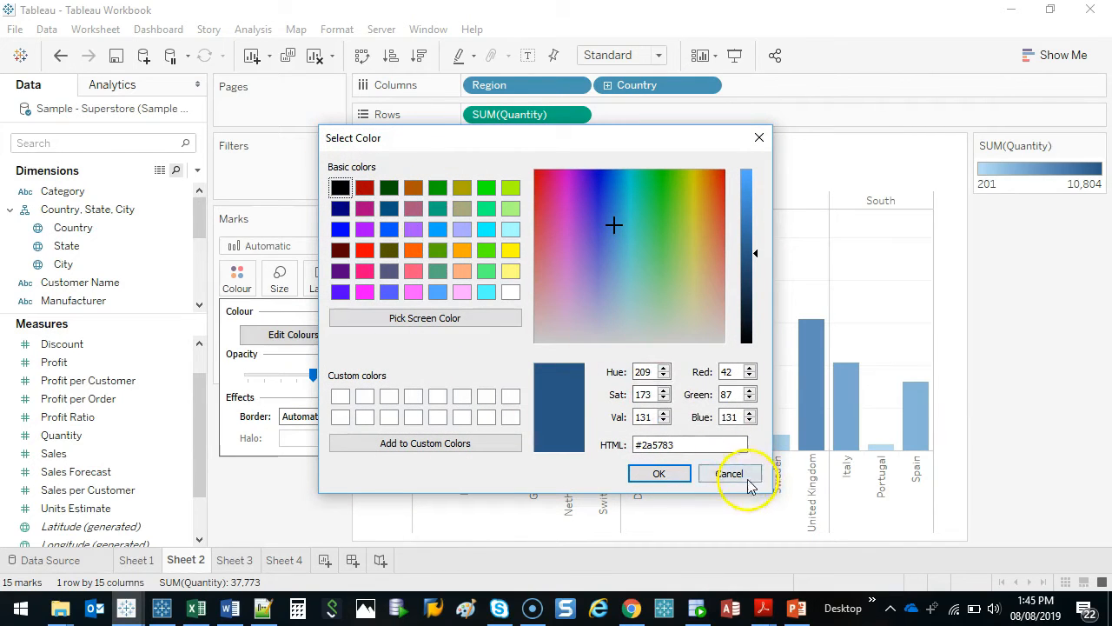
pyautogui.click(748, 480)
# Choose the Red-Black Diverging palette for Quantity and place the Edit Colours dialog clear of the bars
pyautogui.click(711, 249)
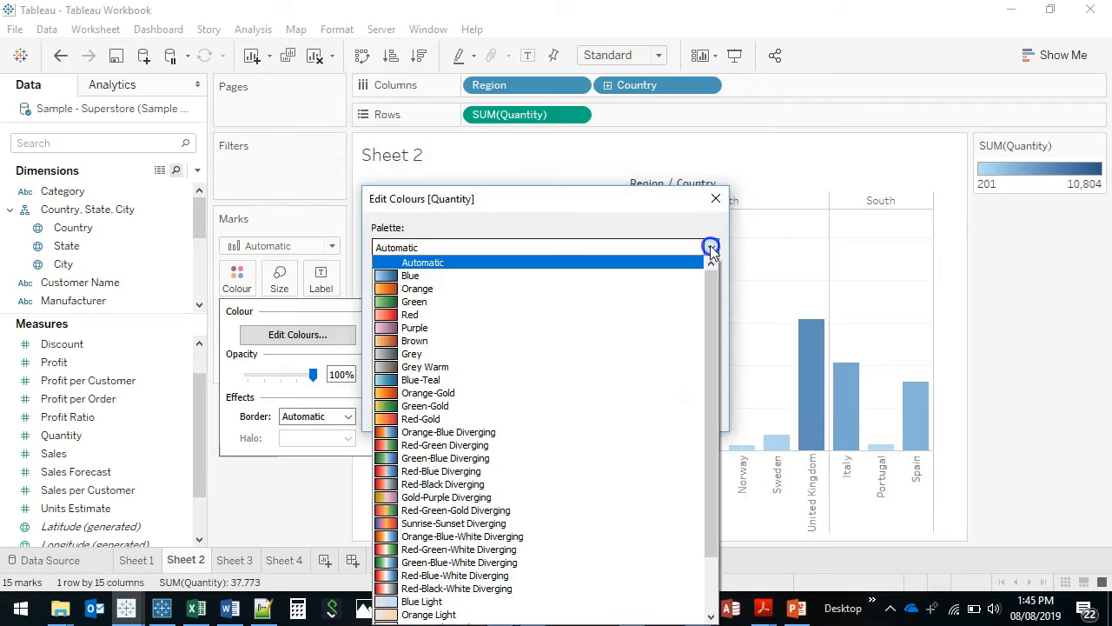
pyautogui.moveTo(711, 299); pyautogui.dragTo(722, 410)
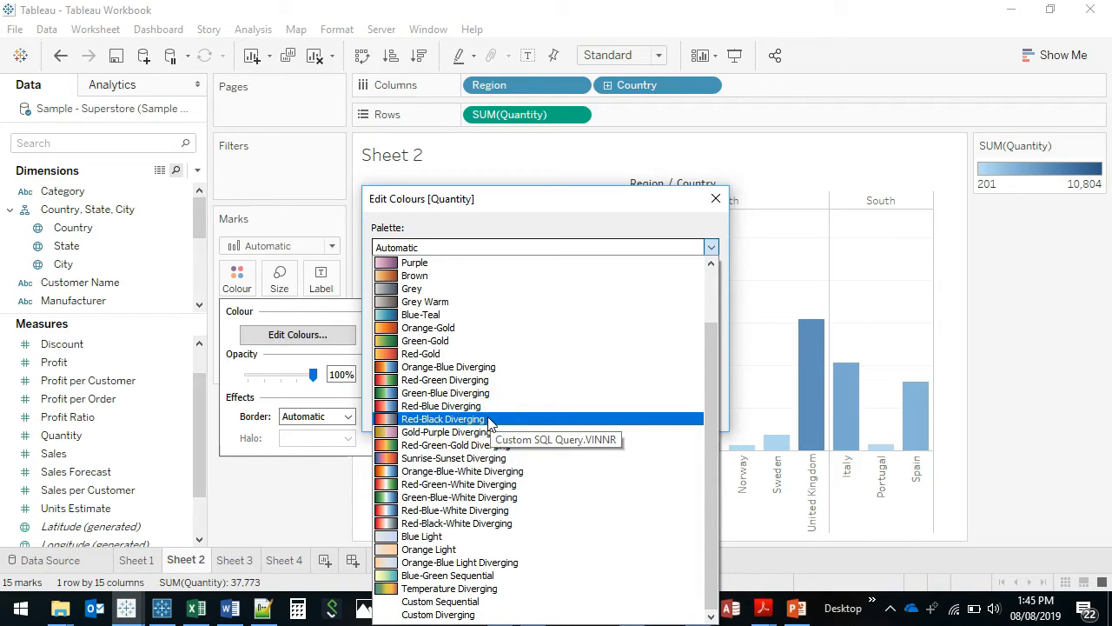
pyautogui.click(443, 419)
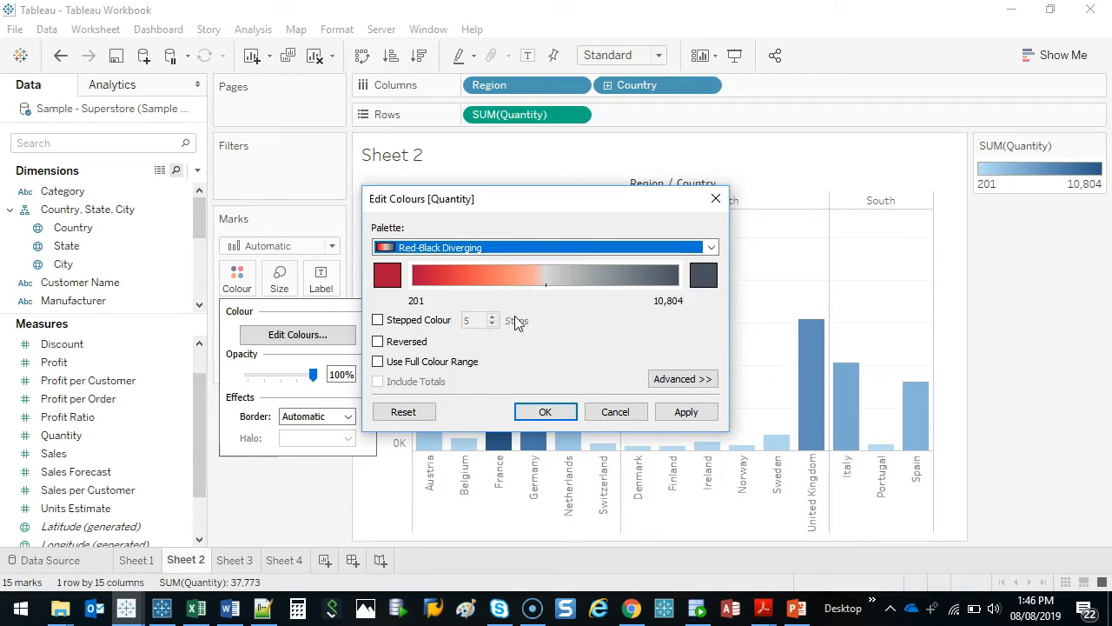
pyautogui.click(509, 224)
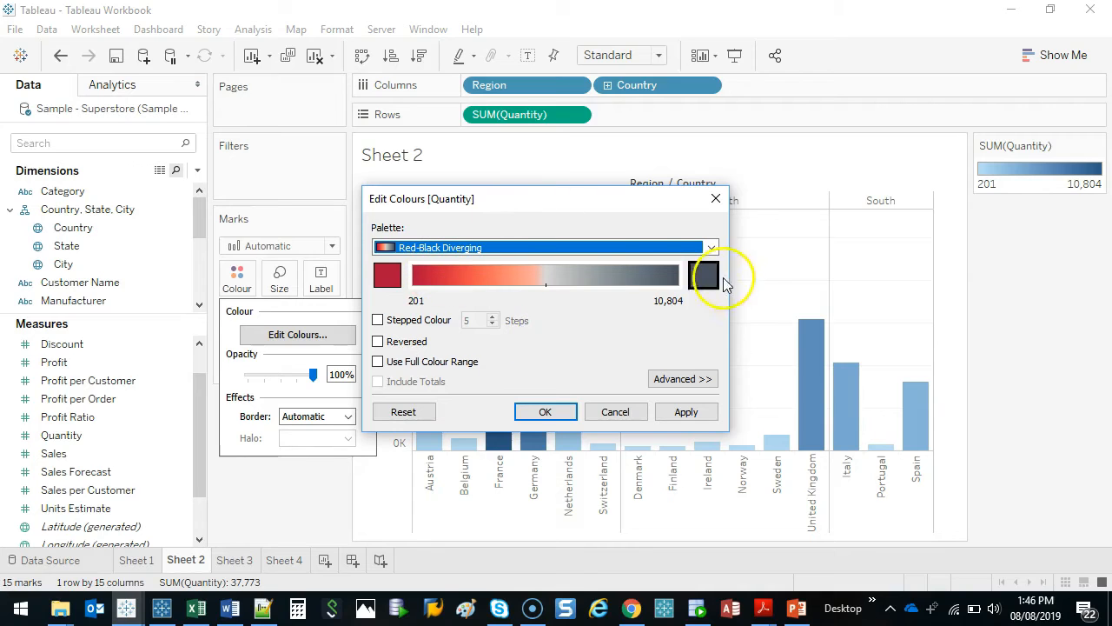
pyautogui.moveTo(641, 199); pyautogui.dragTo(315, 259)
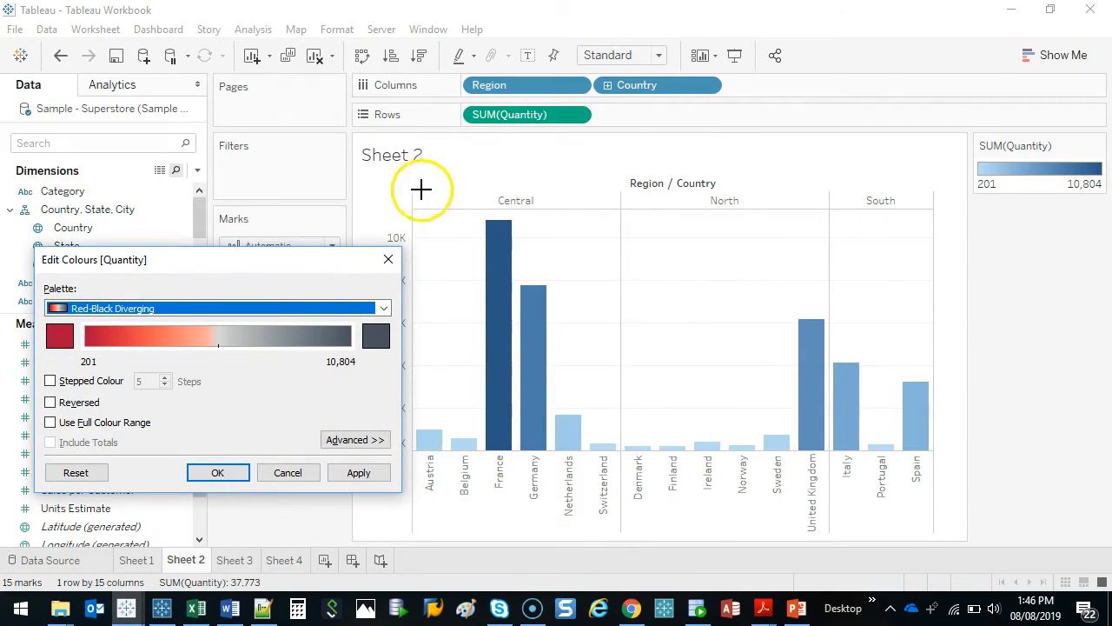
pyautogui.moveTo(421, 188)
pyautogui.mouseDown()
pyautogui.moveTo(947, 480)
pyautogui.moveTo(438, 145)
pyautogui.mouseUp()
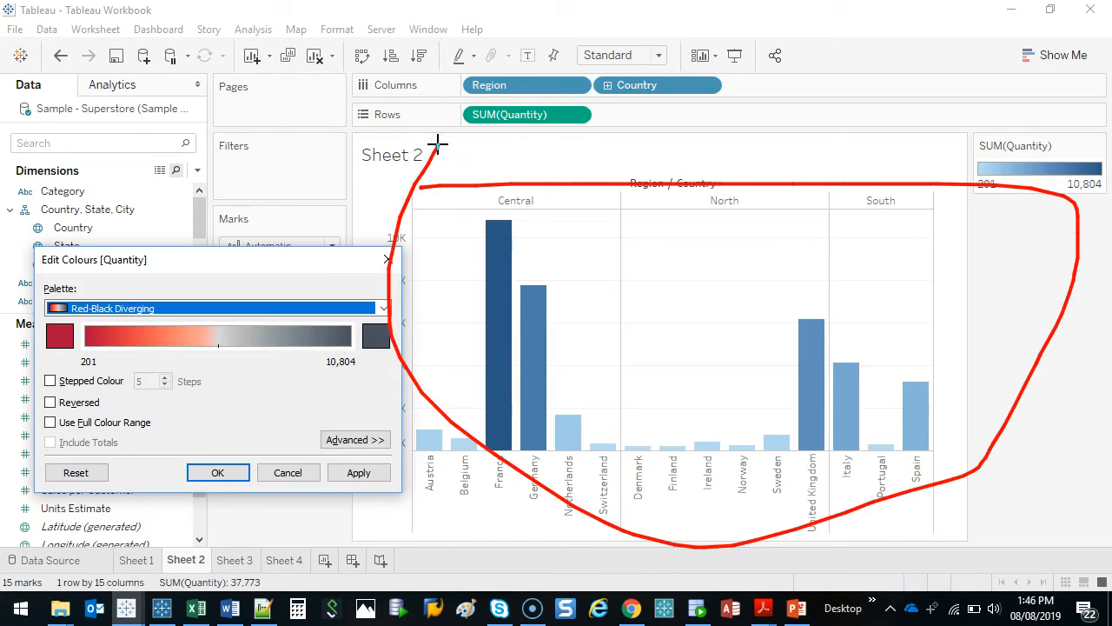
pyautogui.press('e')
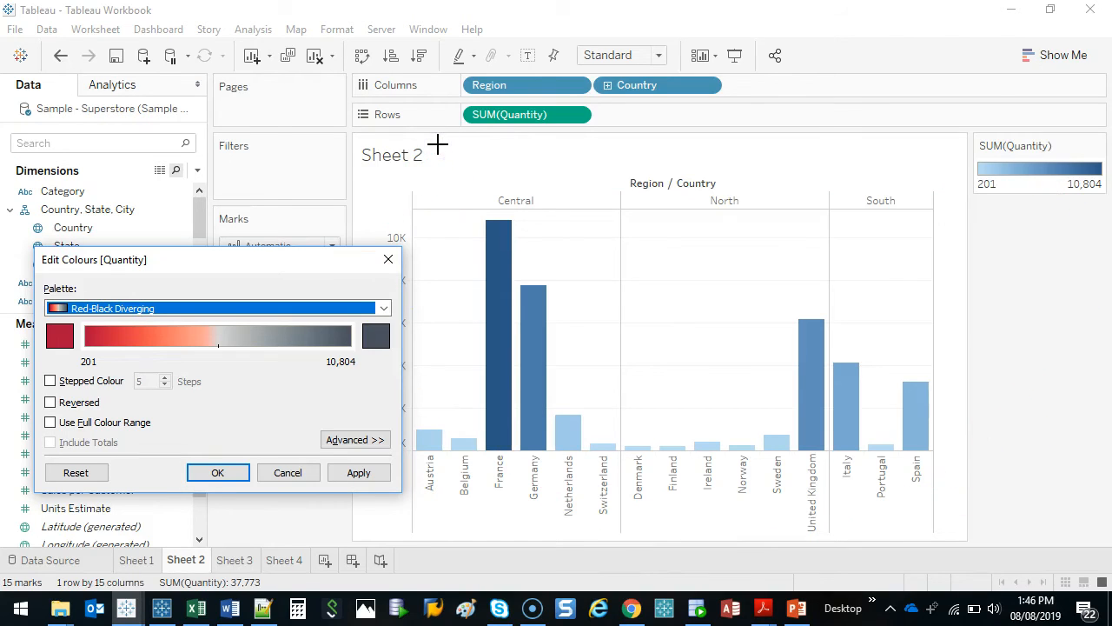
# Preview the Red-Black Diverging palette in reversed order and look at the colour pickers for both end colours
pyautogui.click(70, 404)
pyautogui.click(69, 404)
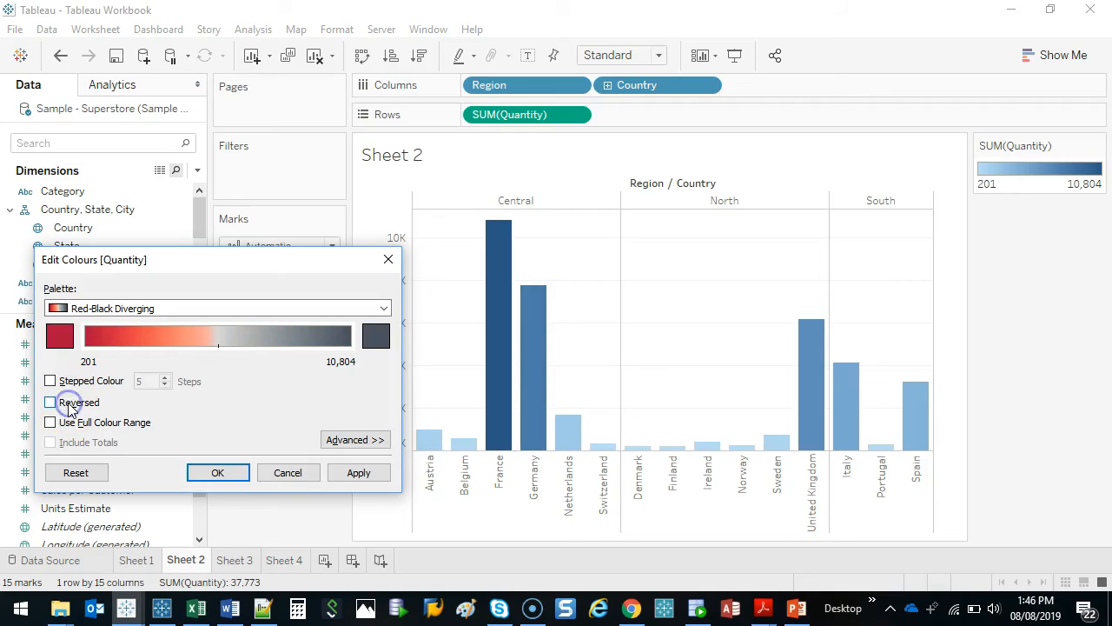
pyautogui.click(69, 404)
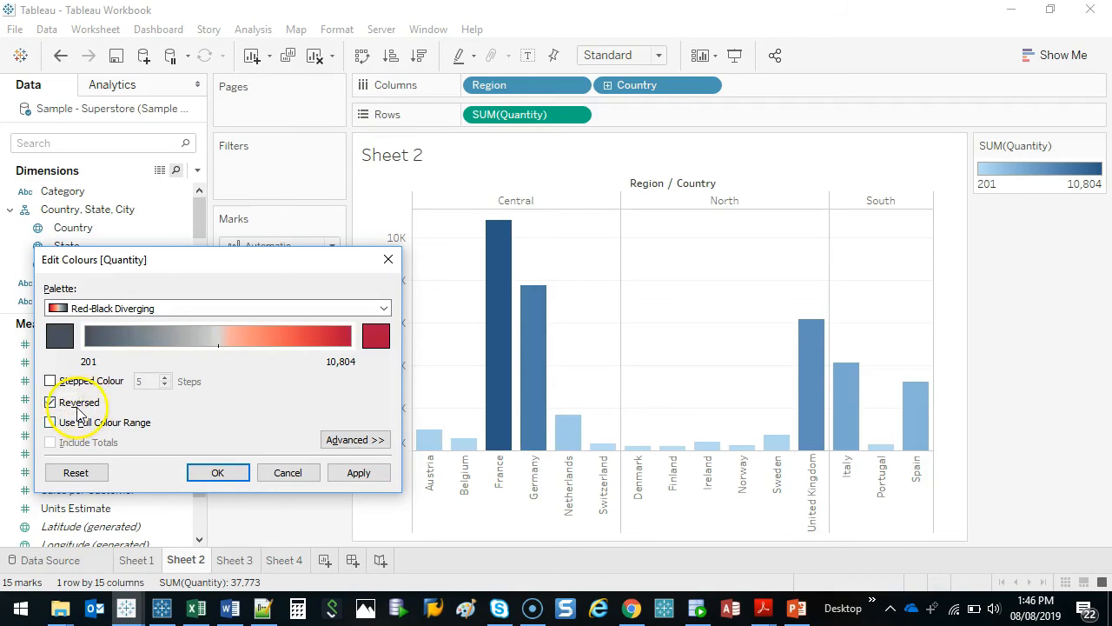
pyautogui.click(62, 403)
pyautogui.click(377, 336)
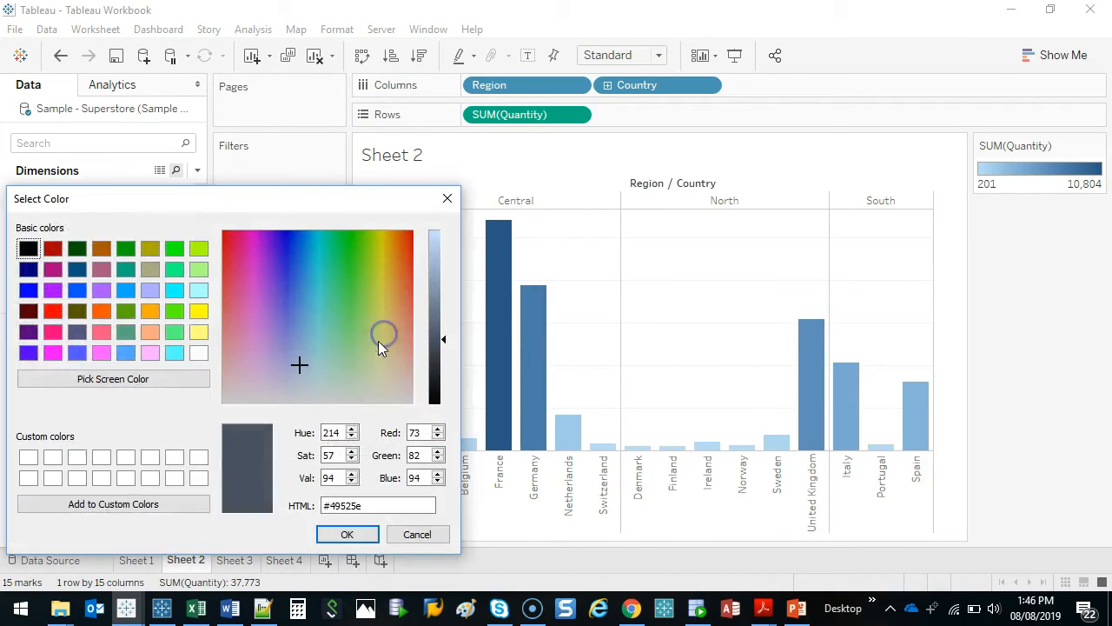
pyautogui.click(441, 201)
pyautogui.click(52, 346)
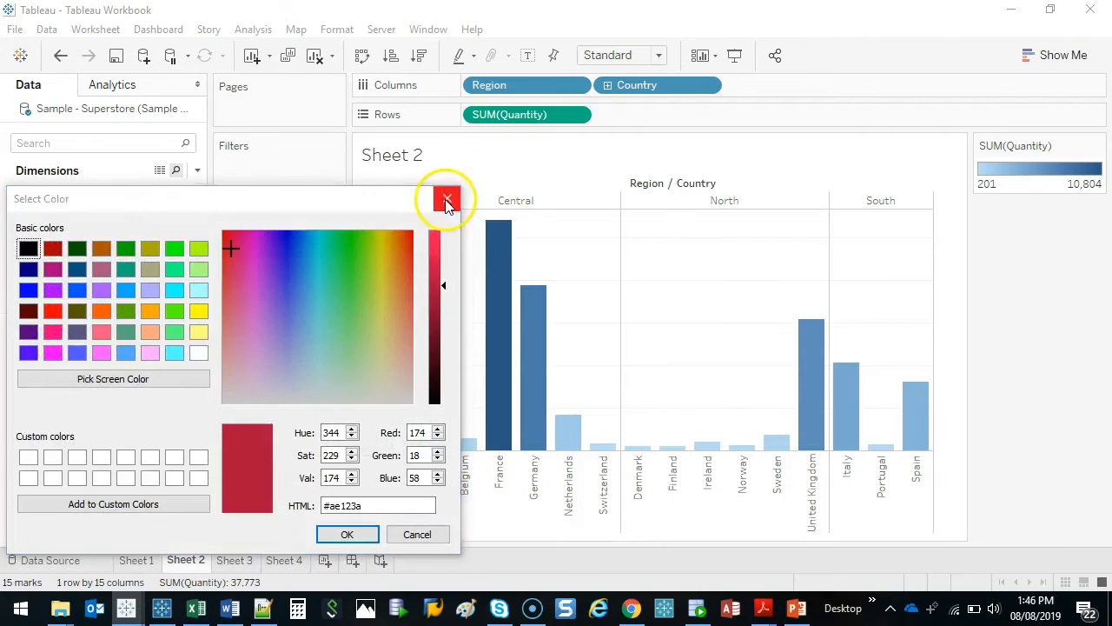
pyautogui.click(446, 197)
# Reverse the Red-Black Diverging palette and apply it to the Sheet 2 bars
pyautogui.click(83, 407)
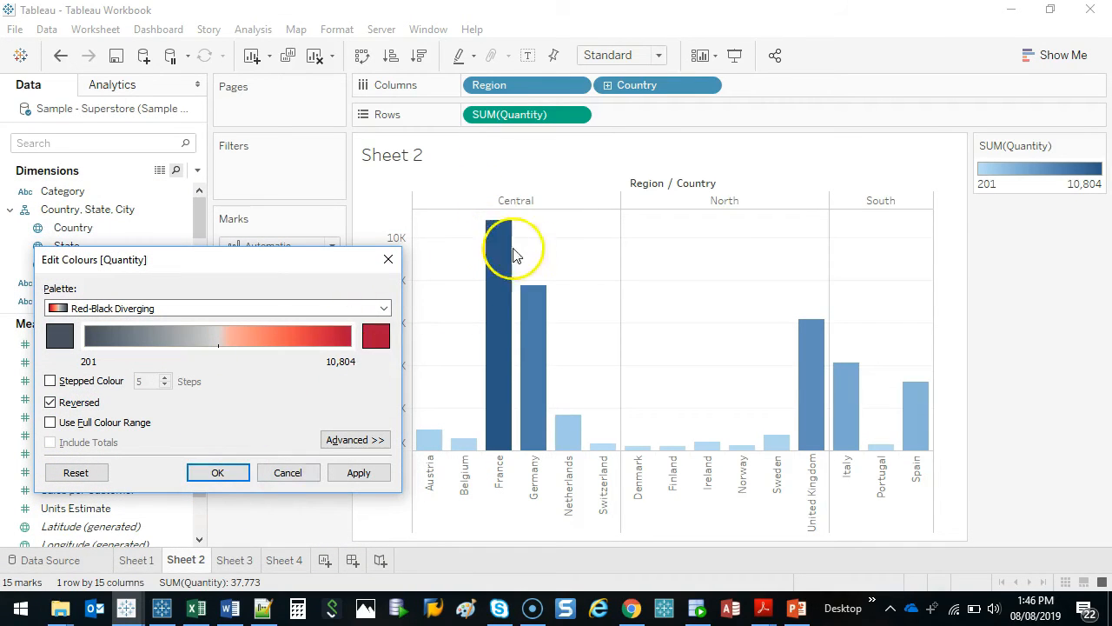
pyautogui.click(217, 473)
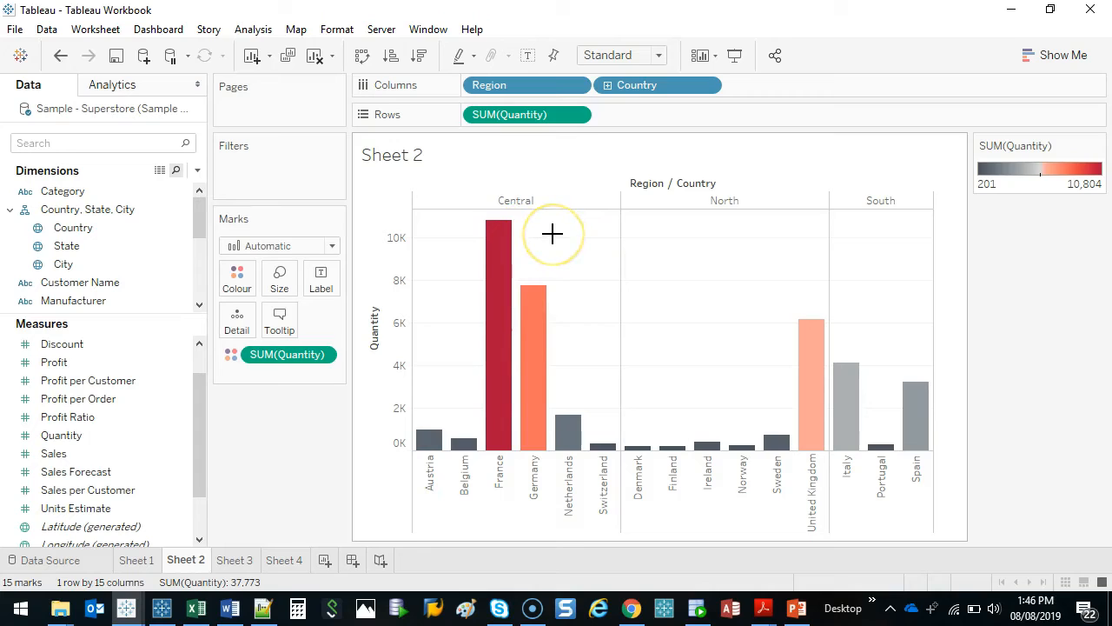
pyautogui.moveTo(551, 209); pyautogui.dragTo(582, 299)
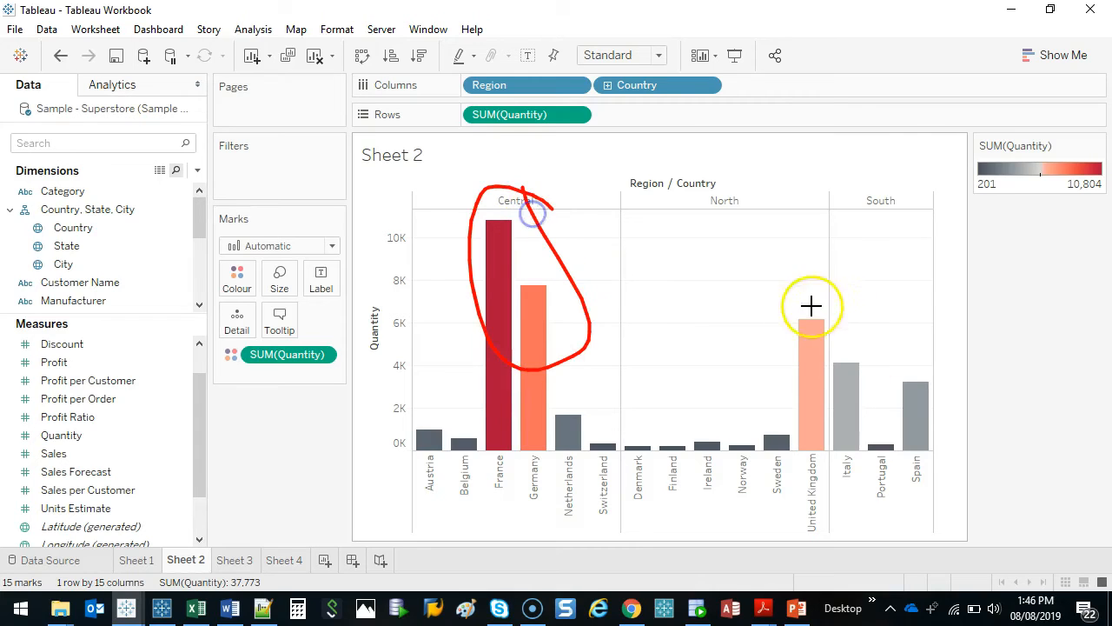
pyautogui.moveTo(811, 306); pyautogui.dragTo(808, 303)
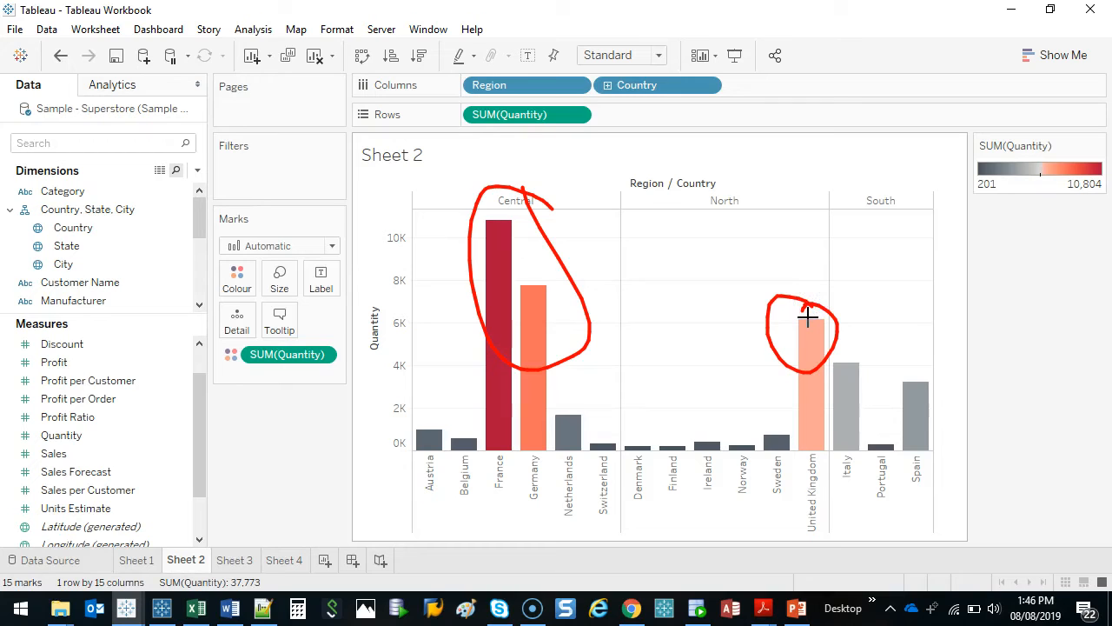
pyautogui.press('Escape')
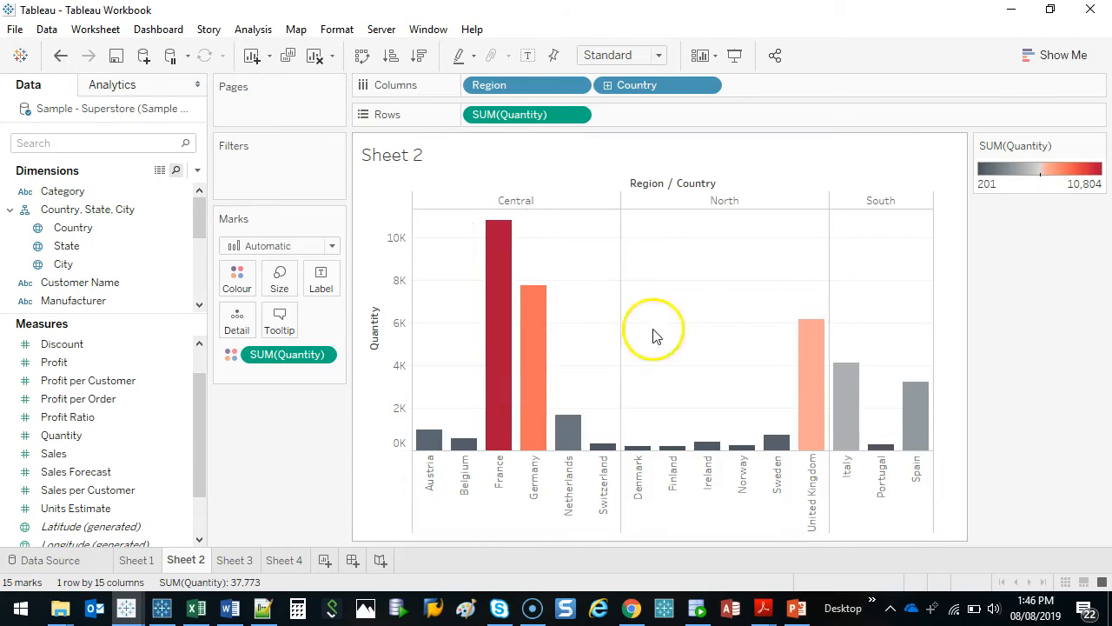
# Turn off the reversed order of the Quantity palette and apply the colours to the bars
pyautogui.doubleClick(1042, 176)
pyautogui.moveTo(574, 182); pyautogui.dragTo(229, 242)
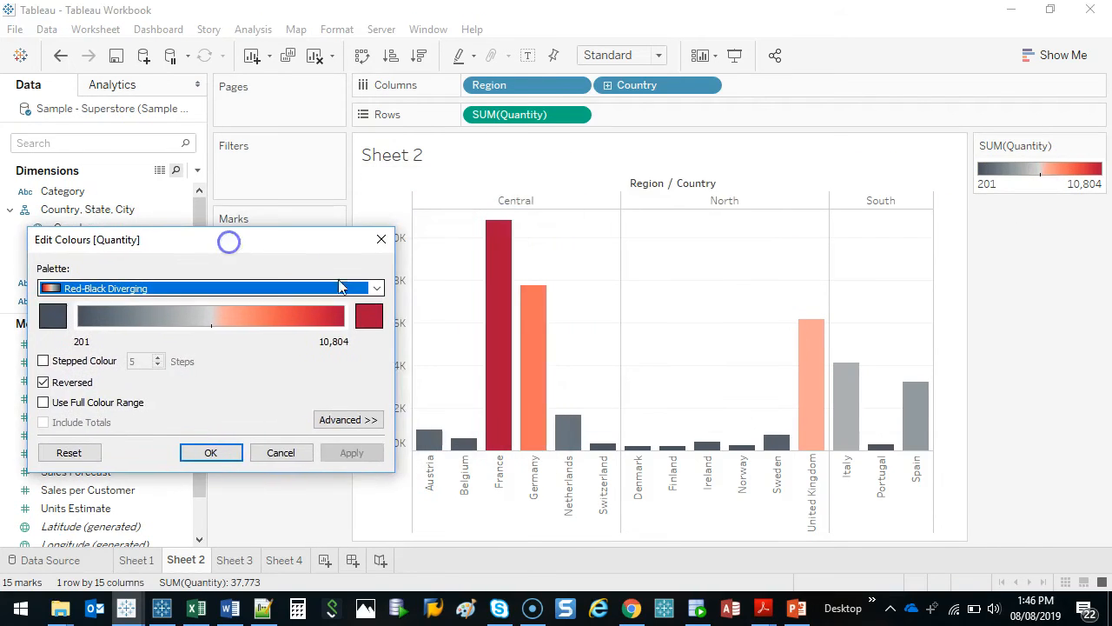
pyautogui.click(69, 390)
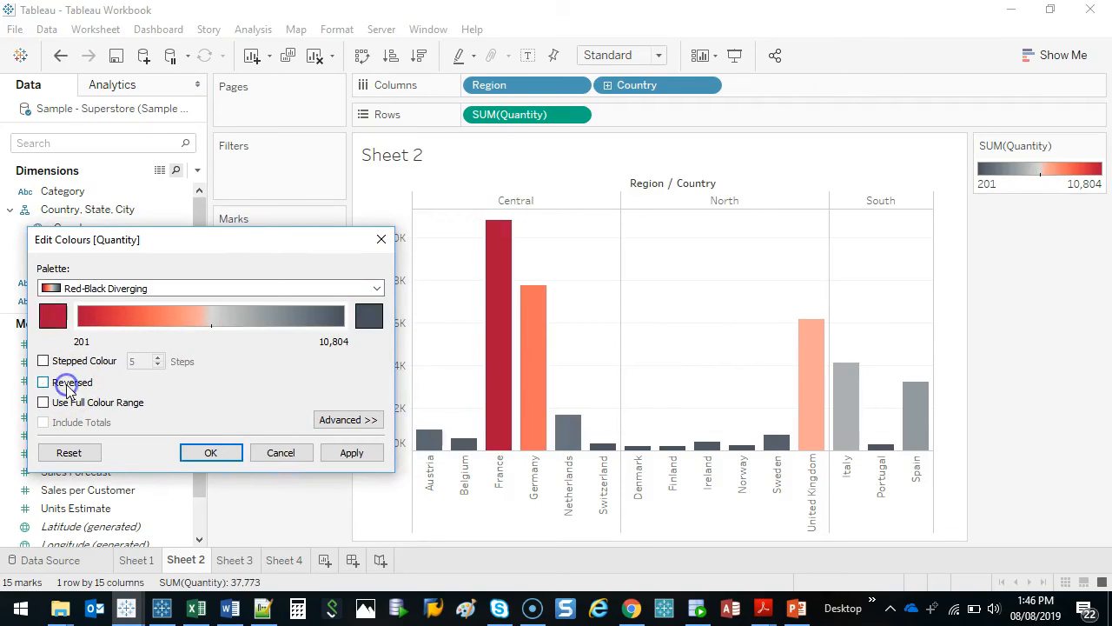
pyautogui.click(209, 450)
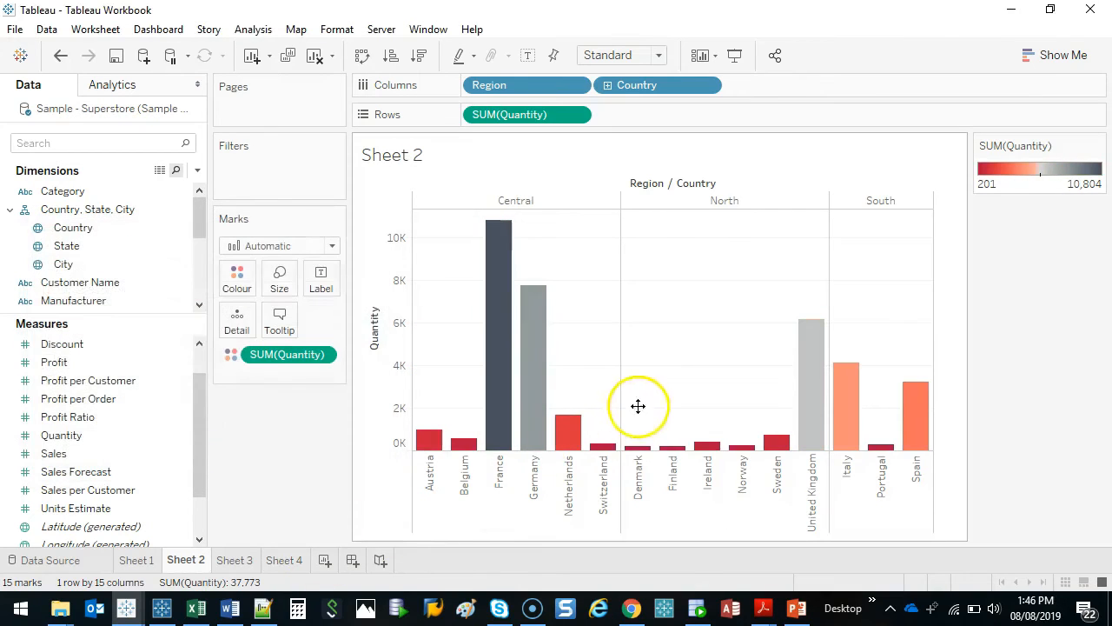
pyautogui.moveTo(765, 410)
pyautogui.mouseDown()
pyautogui.moveTo(564, 422)
pyautogui.moveTo(780, 446)
pyautogui.moveTo(766, 421)
pyautogui.mouseUp()
pyautogui.moveTo(919, 368)
pyautogui.mouseDown()
pyautogui.moveTo(899, 489)
pyautogui.moveTo(882, 360)
pyautogui.mouseUp()
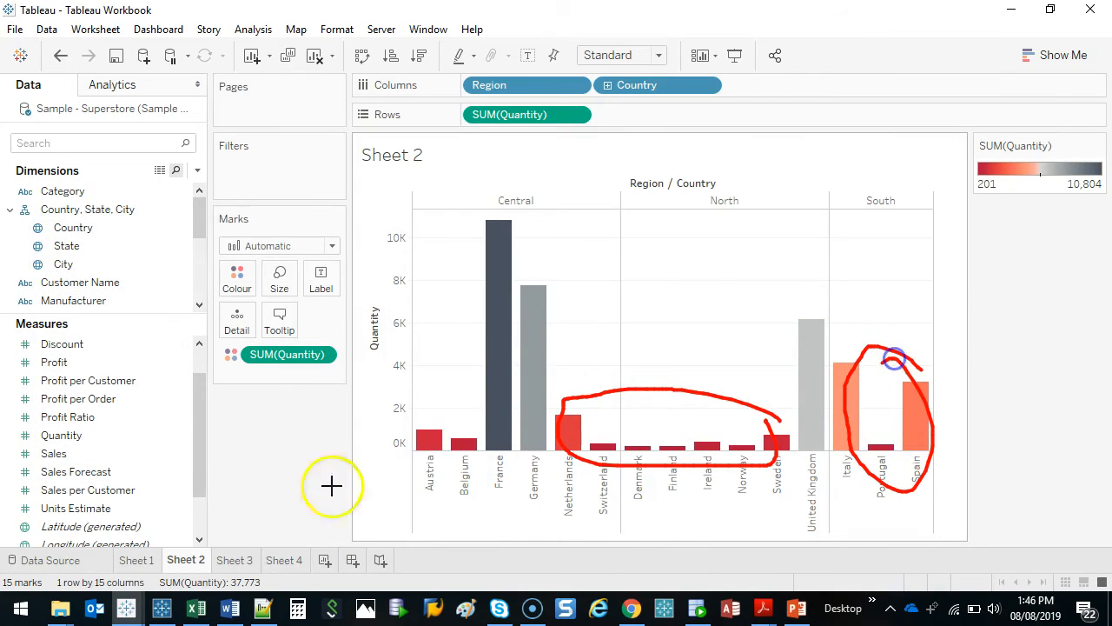
pyautogui.moveTo(453, 419); pyautogui.dragTo(411, 448)
pyautogui.press('Escape')
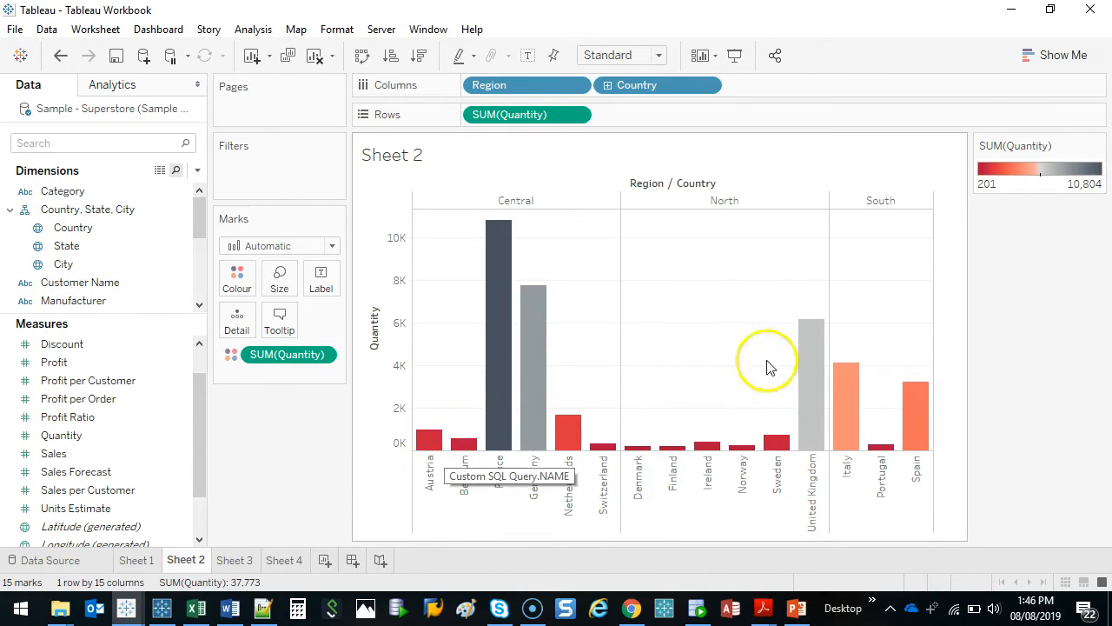
# Set the bars' opacity to 100% and their border to None
pyautogui.click(248, 280)
pyautogui.moveTo(318, 374)
pyautogui.mouseDown()
pyautogui.moveTo(260, 378)
pyautogui.moveTo(315, 375)
pyautogui.mouseUp()
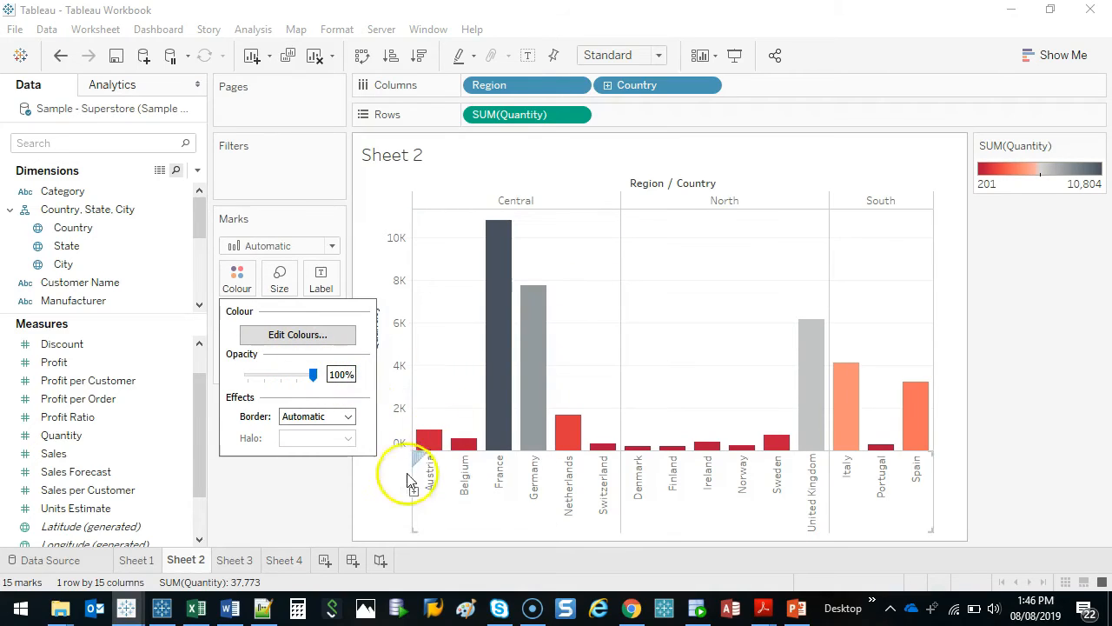
pyautogui.click(348, 416)
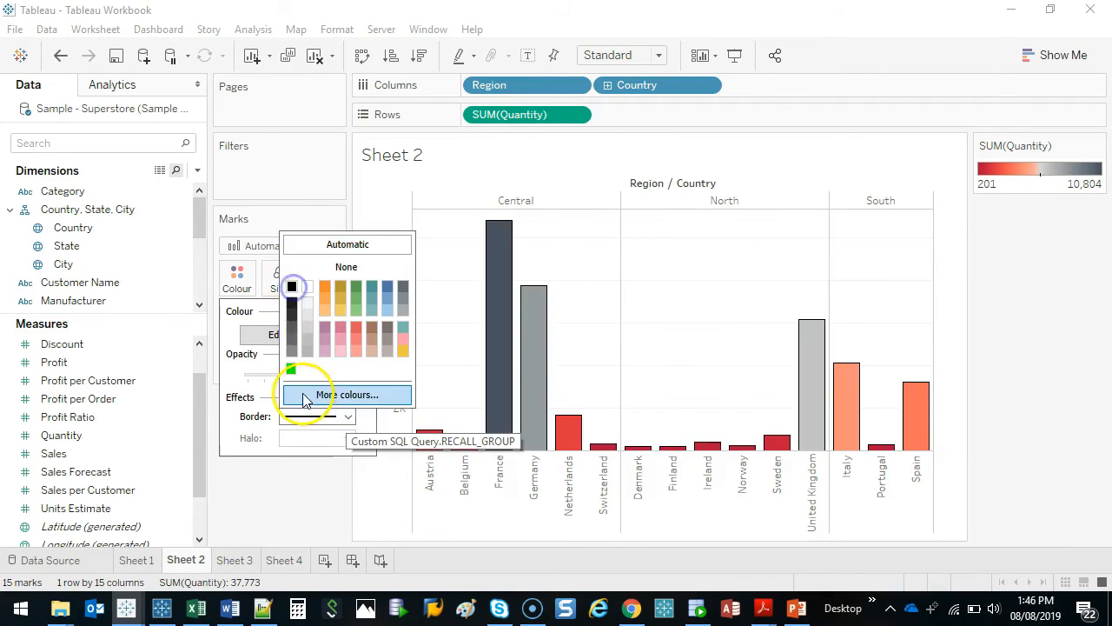
pyautogui.click(357, 270)
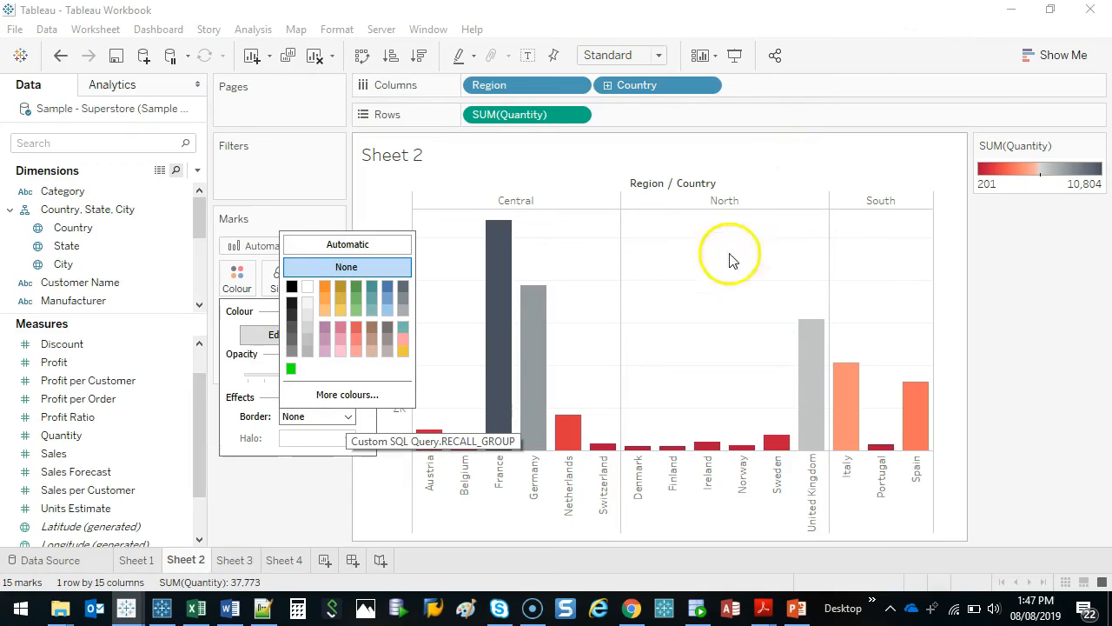
pyautogui.click(708, 297)
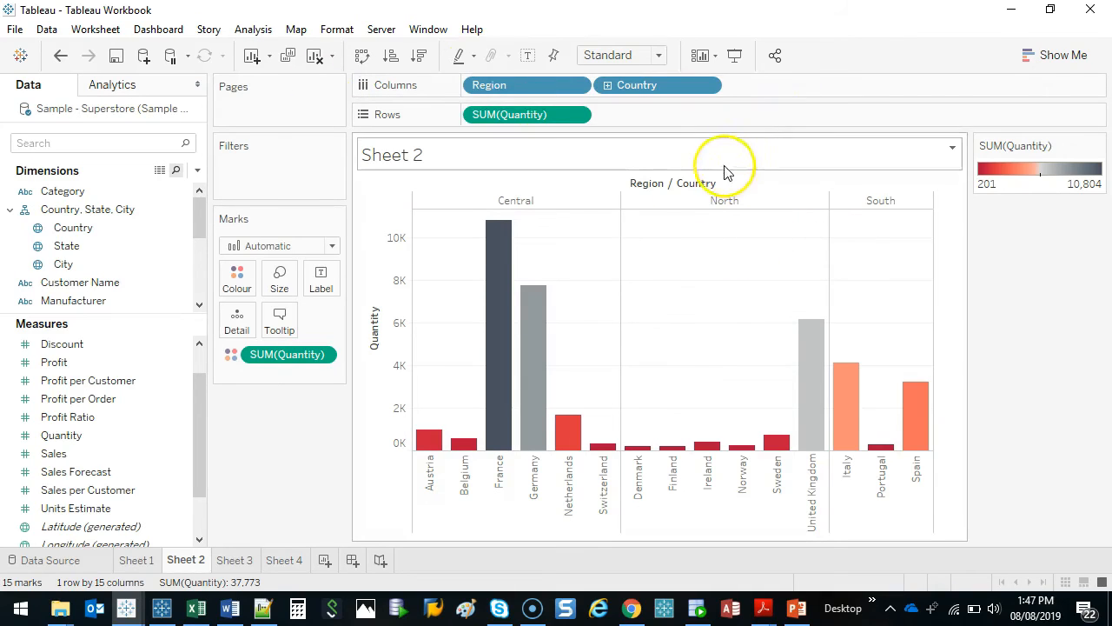
# Hide the Region / Country field labels for columns and label the bars with the Quantity measure
pyautogui.rightClick(670, 190)
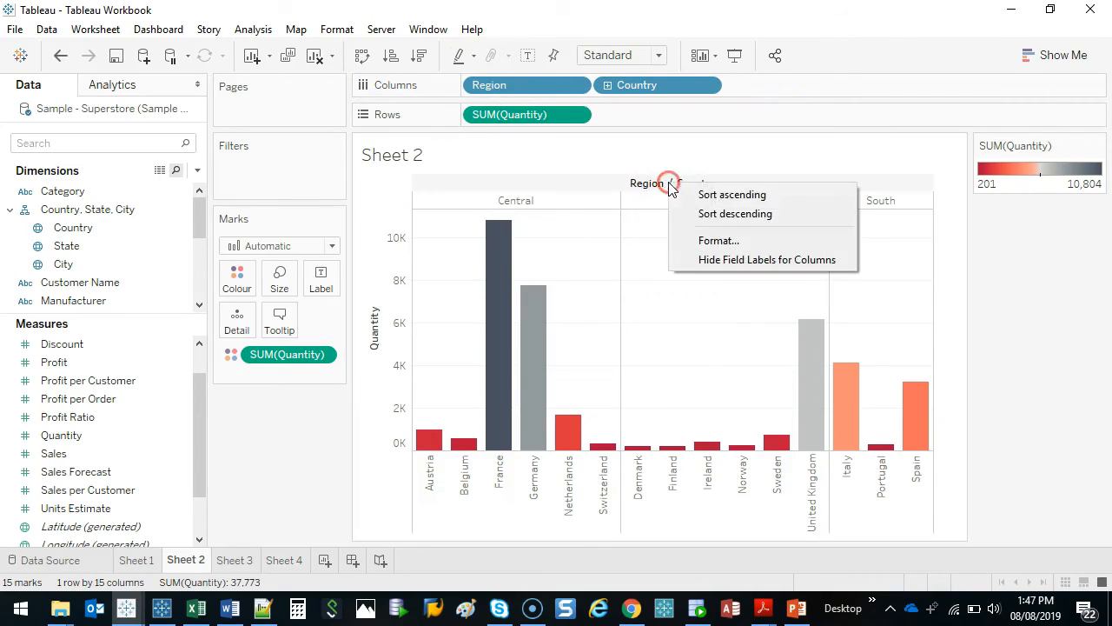
pyautogui.click(732, 259)
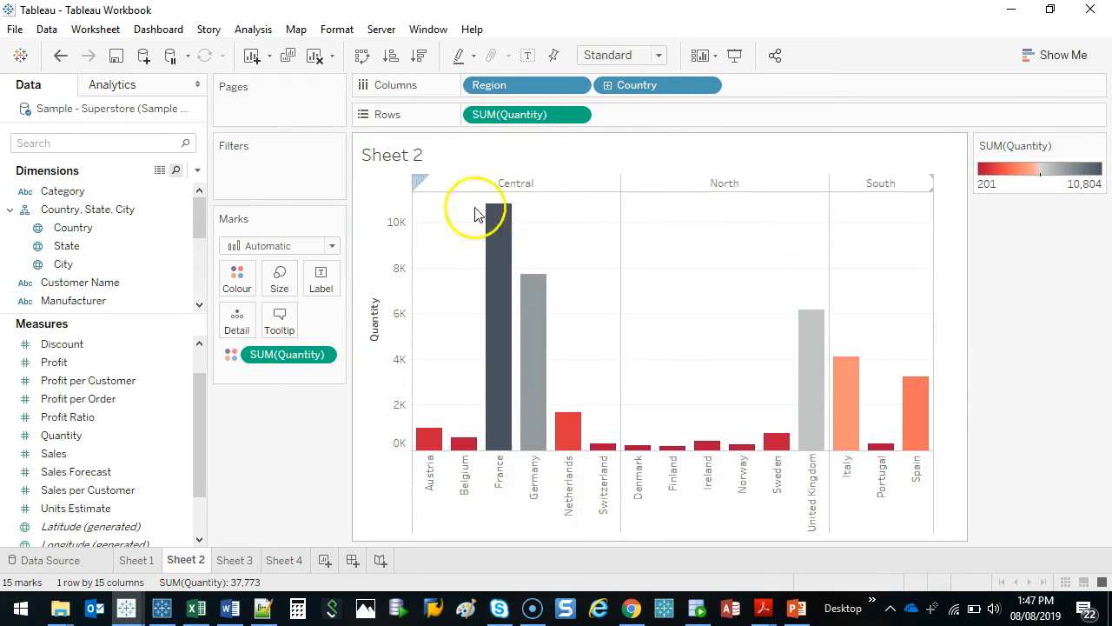
pyautogui.moveTo(418, 441)
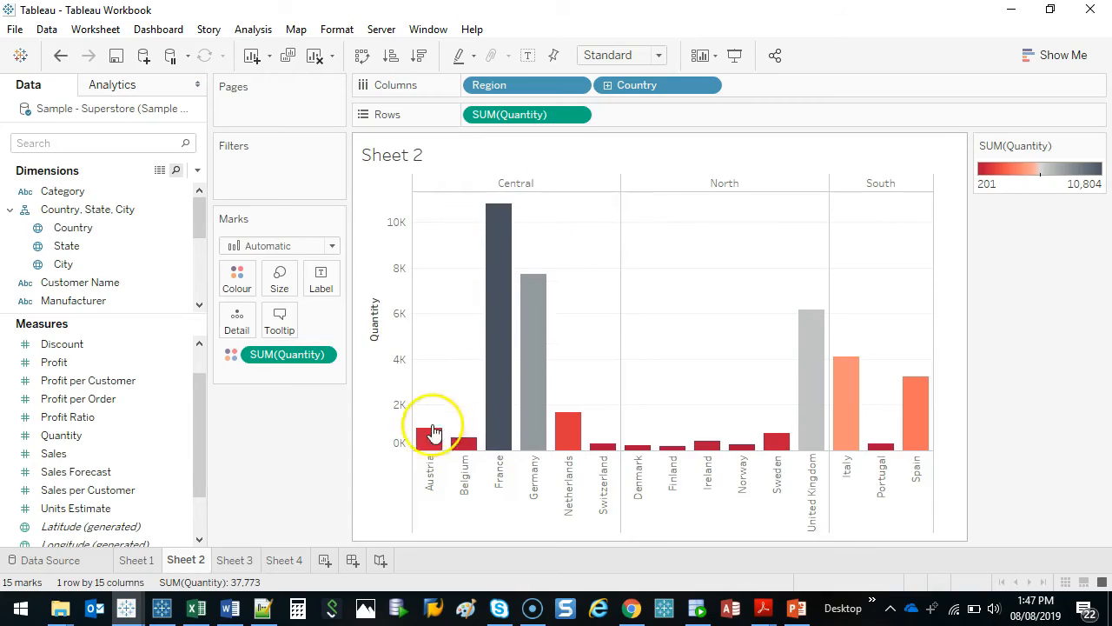
pyautogui.click(28, 436)
pyautogui.click(70, 437)
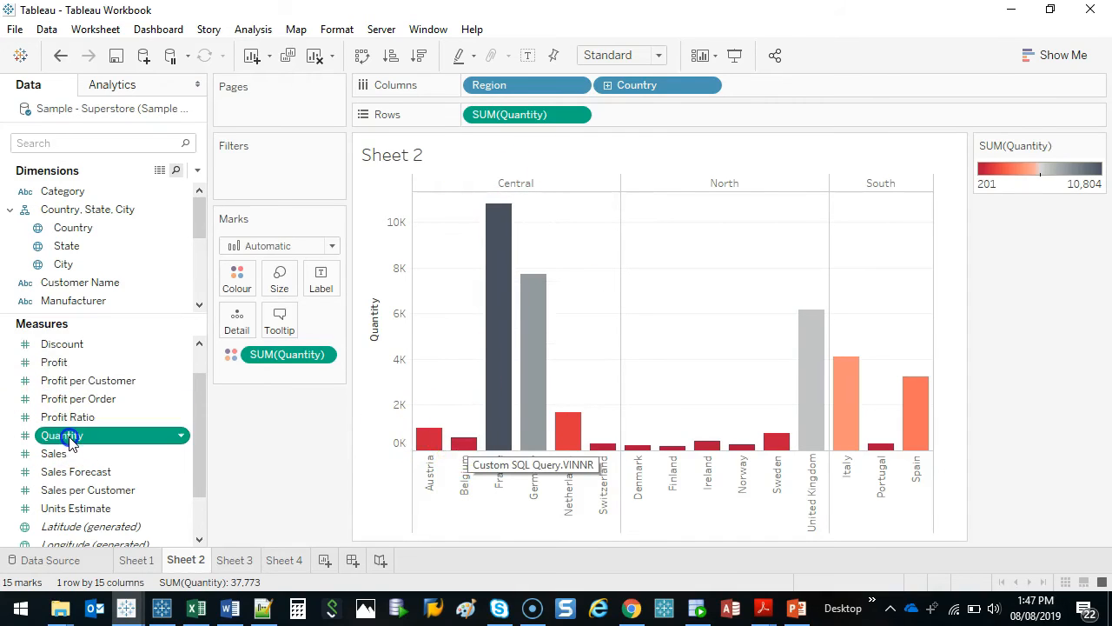
pyautogui.moveTo(70, 439); pyautogui.dragTo(321, 278)
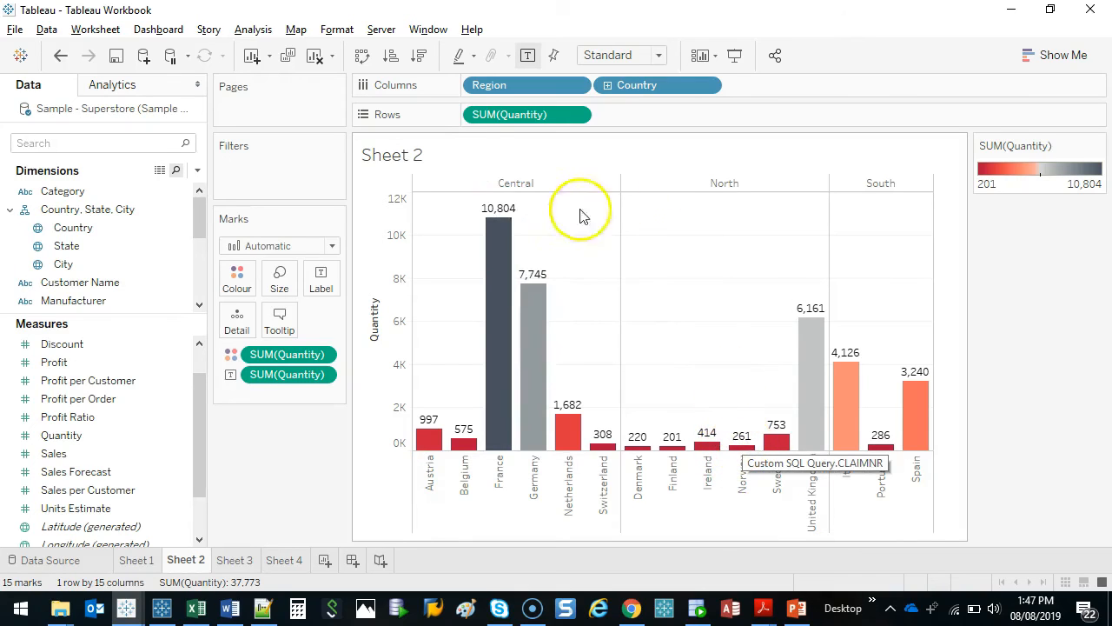
pyautogui.moveTo(539, 209); pyautogui.dragTo(589, 225)
pyautogui.moveTo(566, 174); pyautogui.dragTo(539, 189)
pyautogui.moveTo(417, 166)
pyautogui.mouseDown()
pyautogui.moveTo(392, 390)
pyautogui.moveTo(383, 141)
pyautogui.mouseUp()
pyautogui.press('Escape')
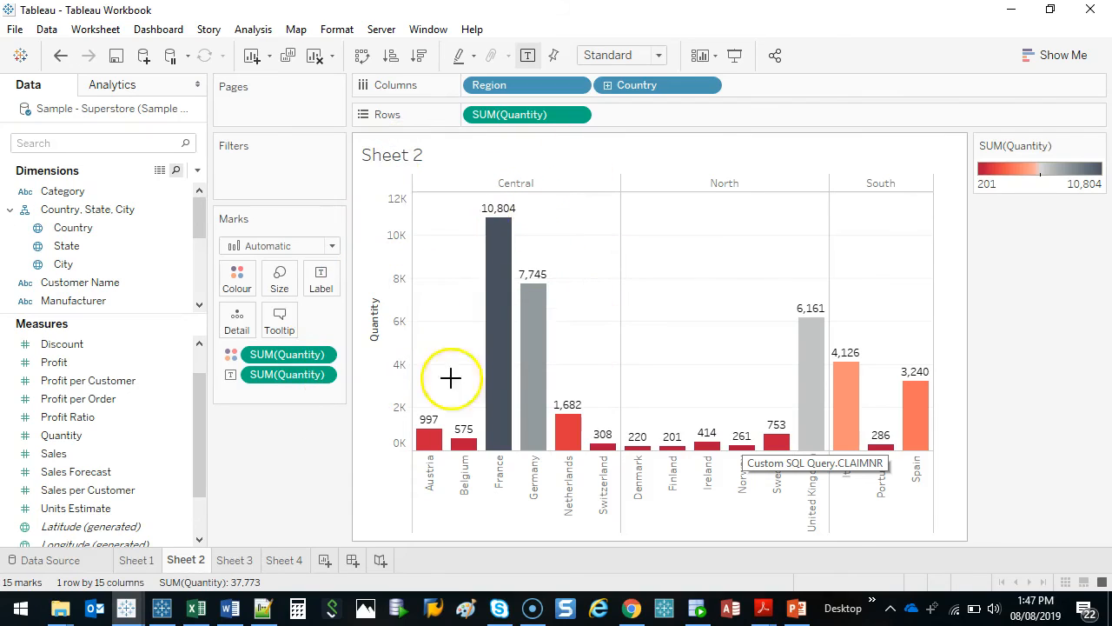
# Hide the Quantity axis header on the Sheet 2 bar chart
pyautogui.rightClick(393, 282)
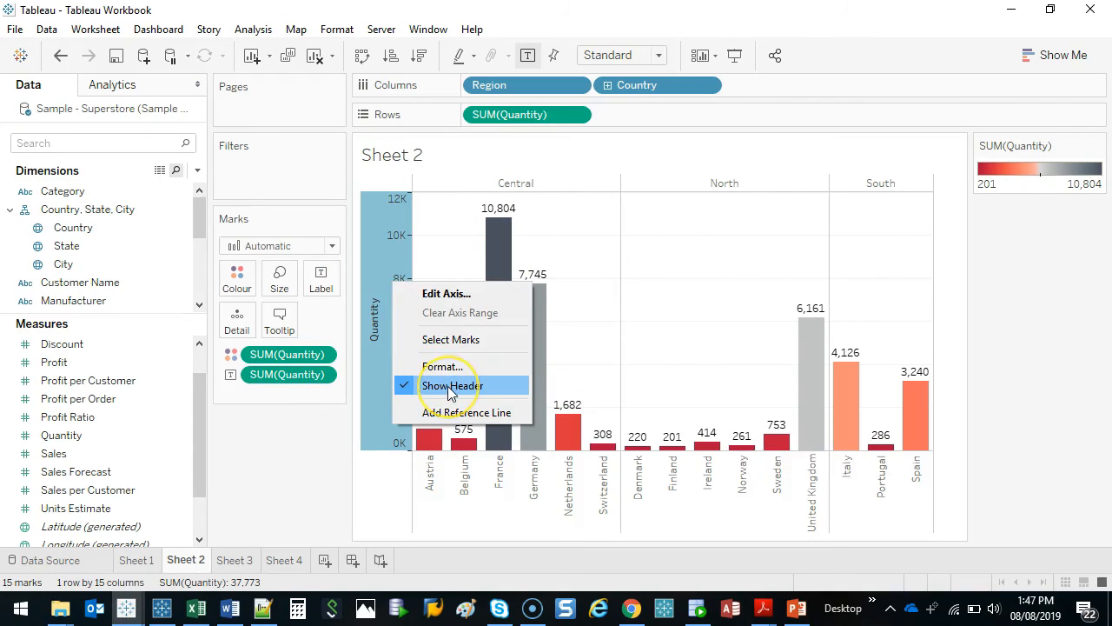
pyautogui.click(450, 386)
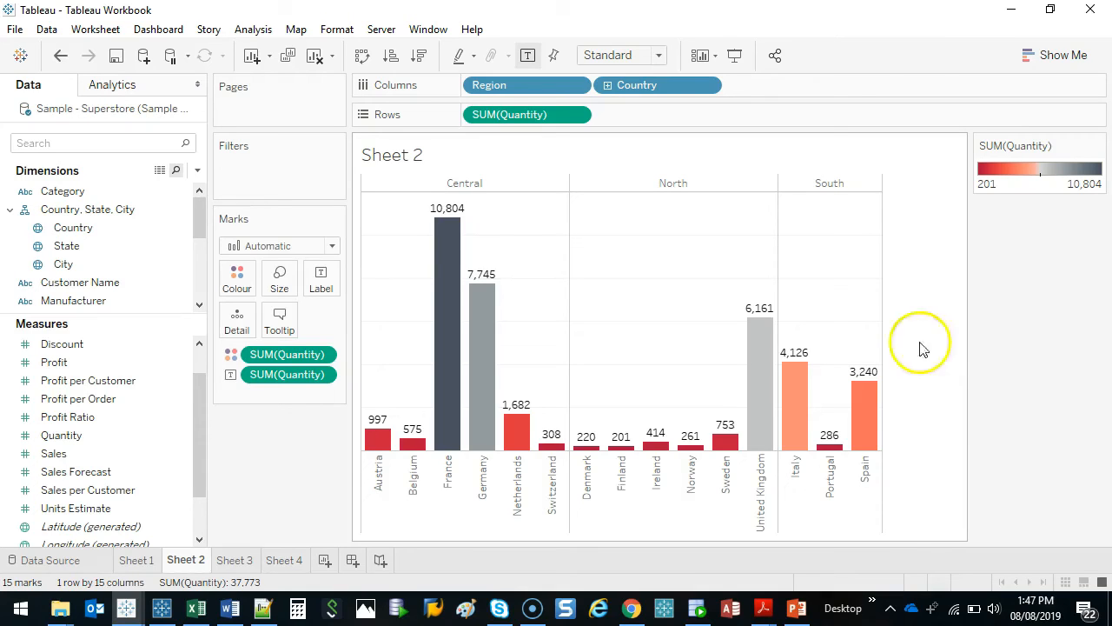
pyautogui.moveTo(653, 451)
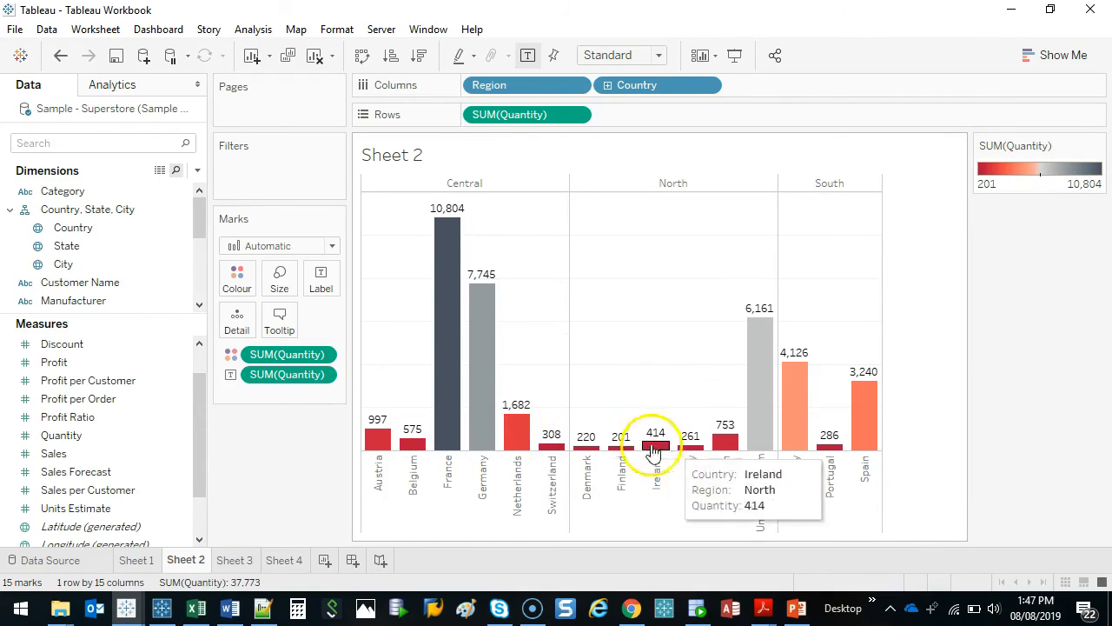
# Change the Quantity colour palette of the bars to Red-Green Diverging
pyautogui.click(1062, 173)
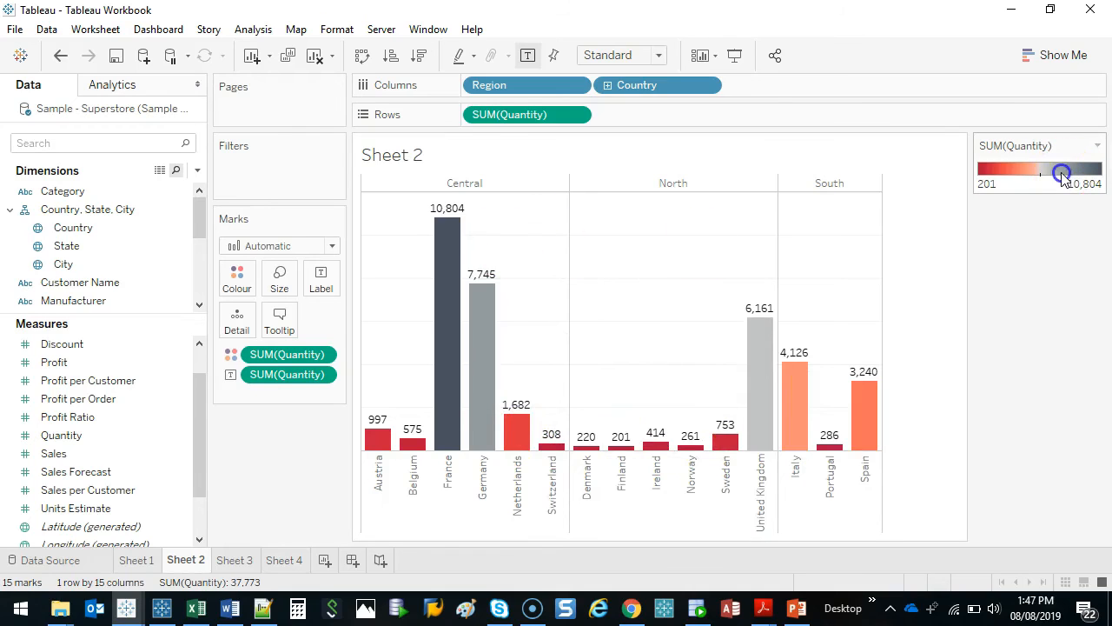
pyautogui.click(651, 230)
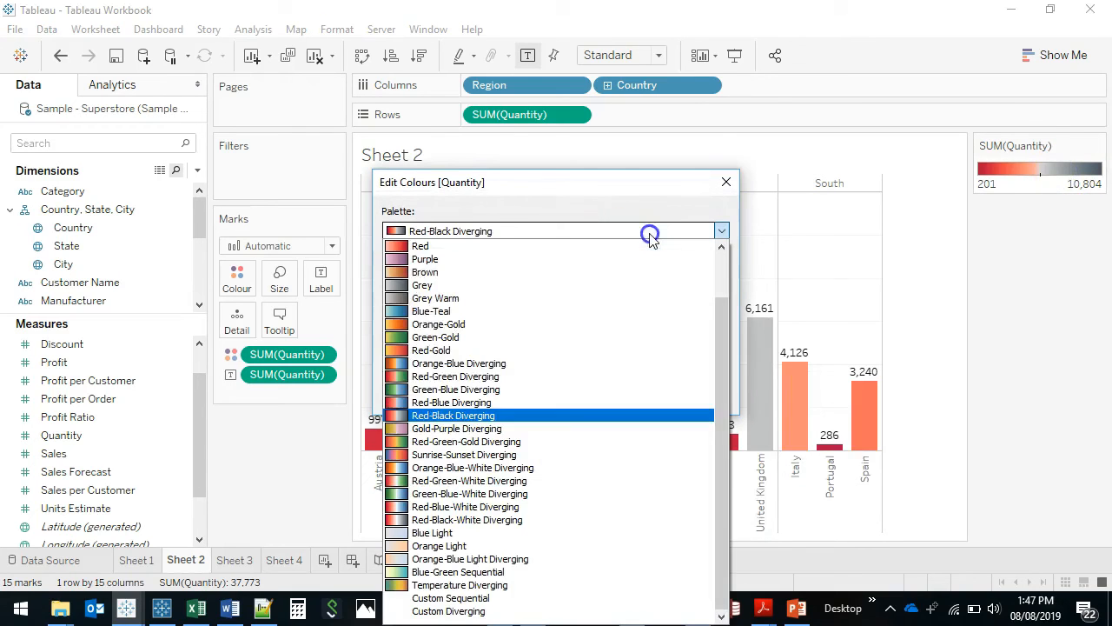
pyautogui.click(497, 379)
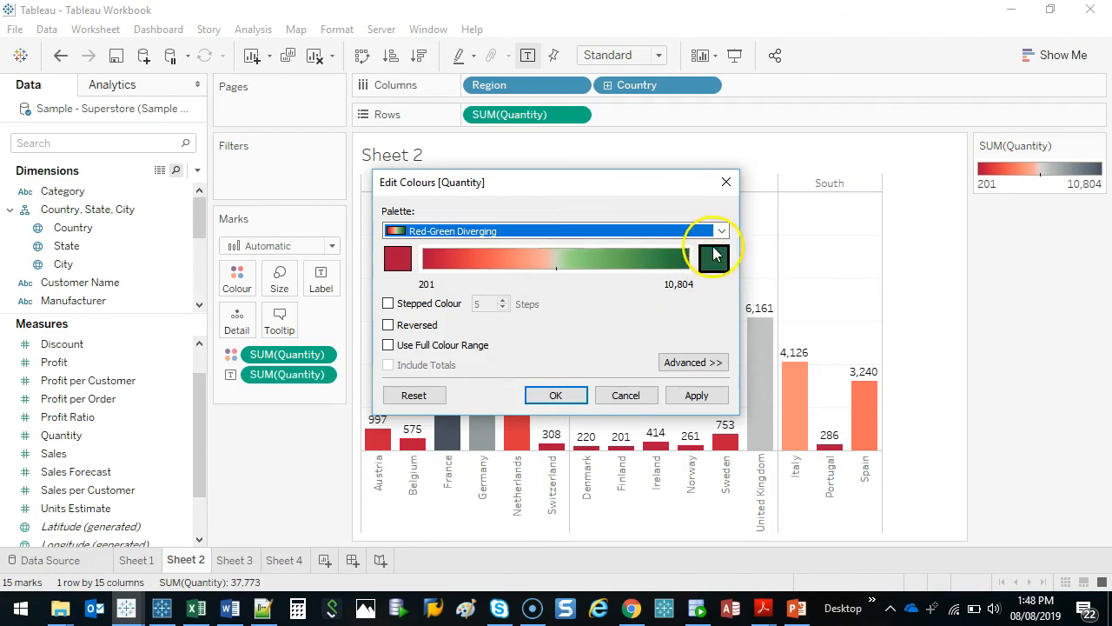
pyautogui.click(556, 395)
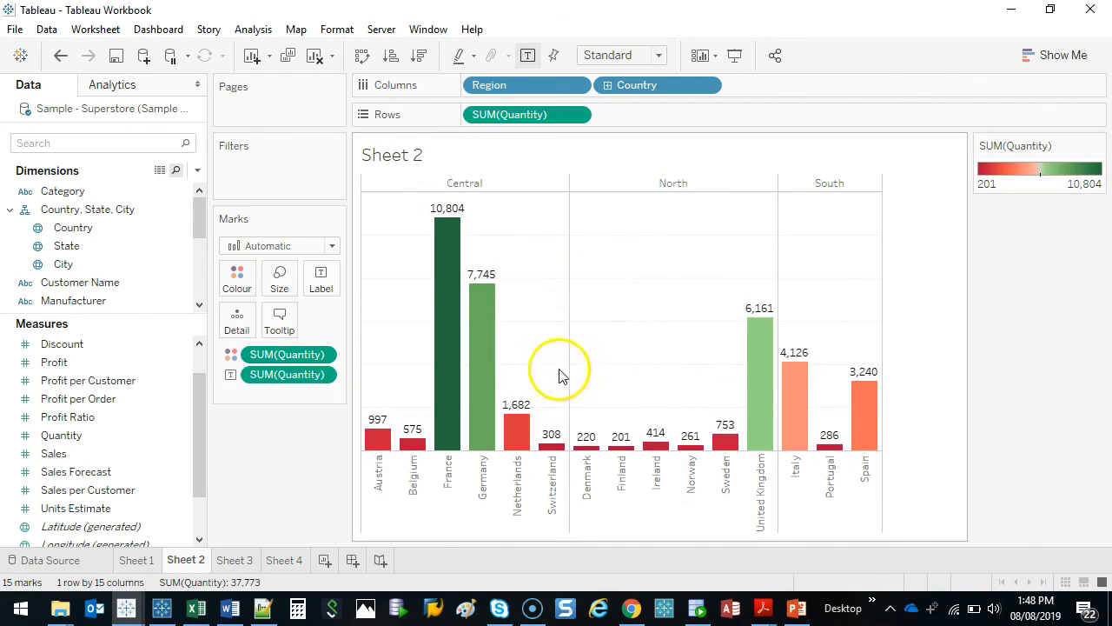
# Sort the countries within each region by Quantity, trying ascending order and finishing with descending
pyautogui.moveTo(445, 46)
pyautogui.mouseDown()
pyautogui.moveTo(407, 42)
pyautogui.moveTo(445, 45)
pyautogui.mouseUp()
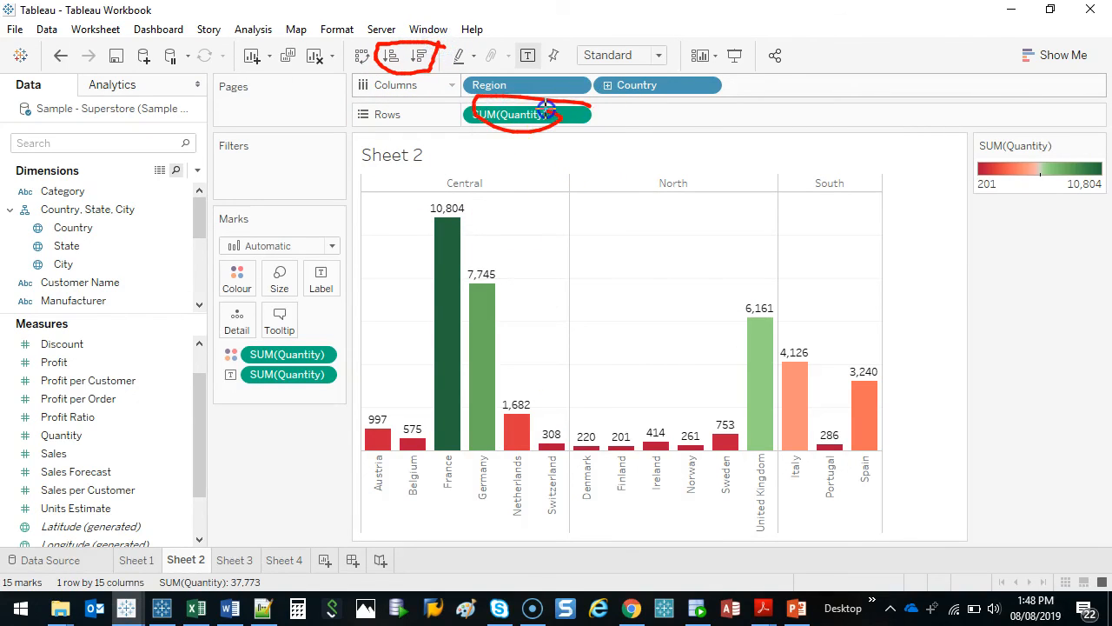
pyautogui.press('Escape')
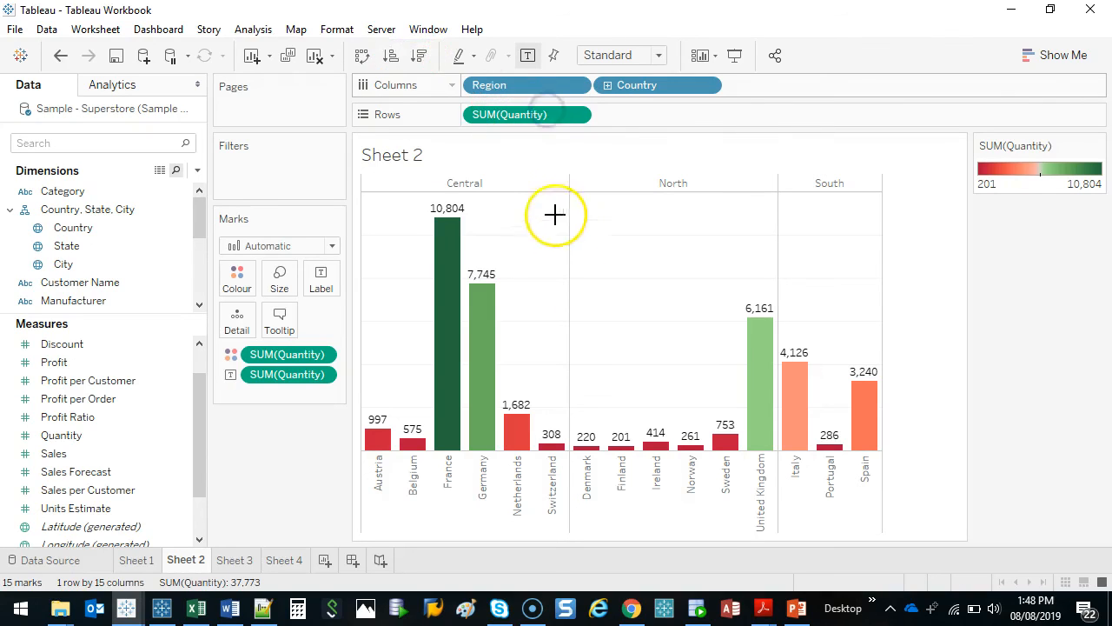
pyautogui.click(417, 56)
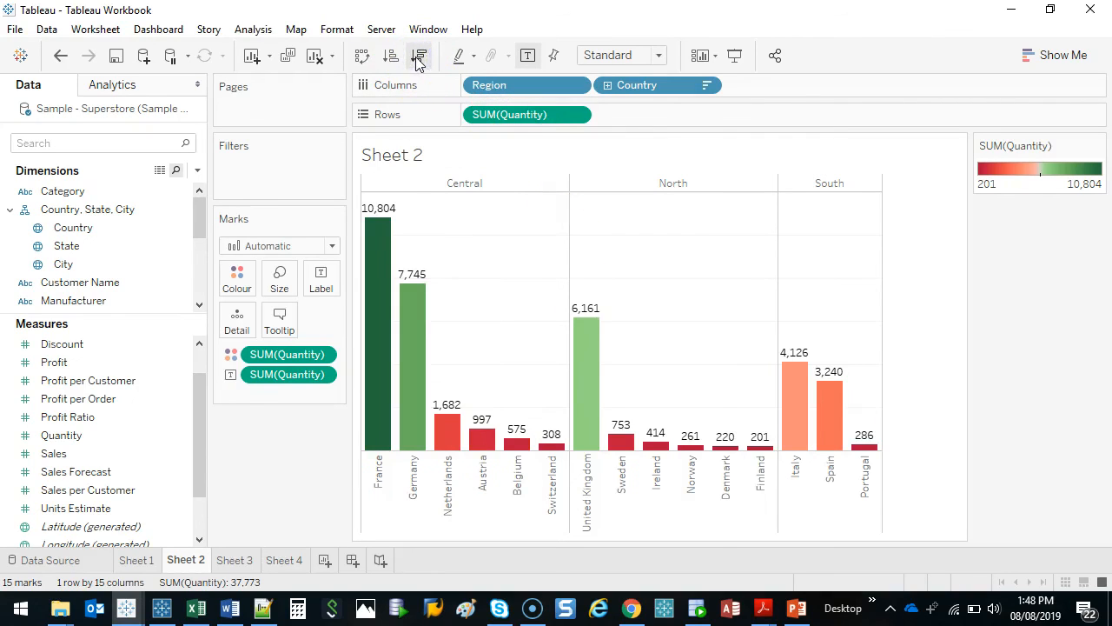
pyautogui.click(392, 57)
pyautogui.click(418, 56)
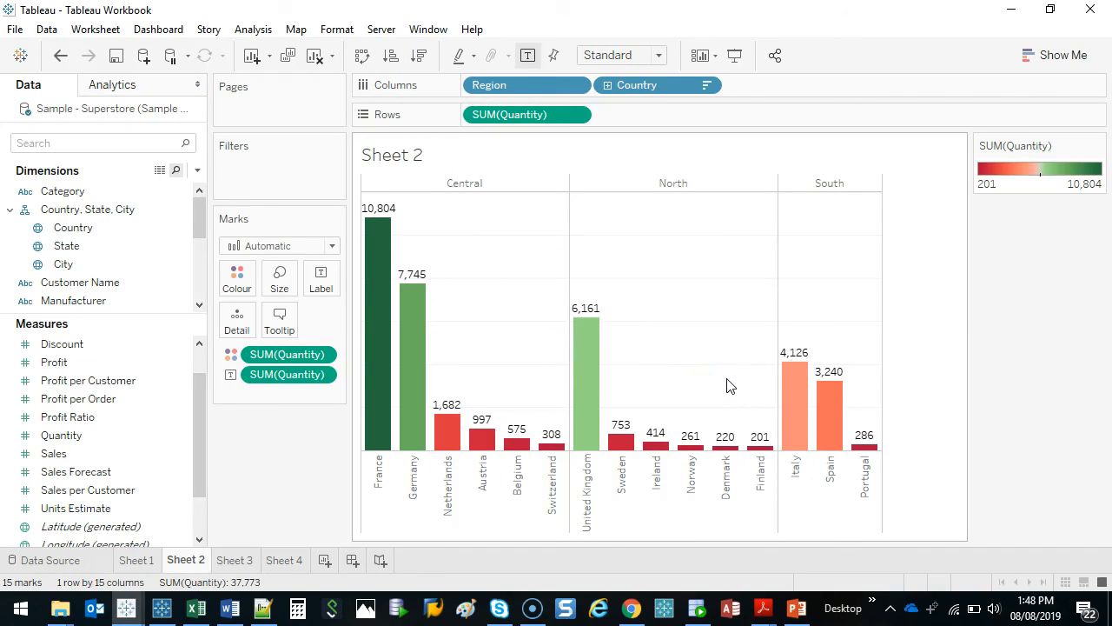
pyautogui.click(711, 275)
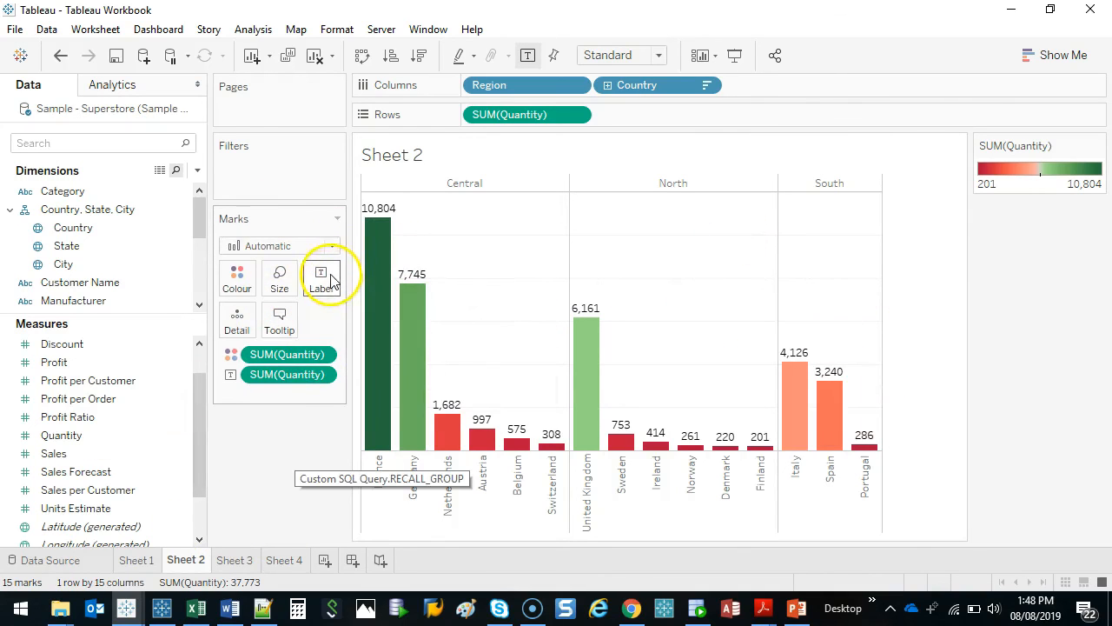
pyautogui.click(611, 262)
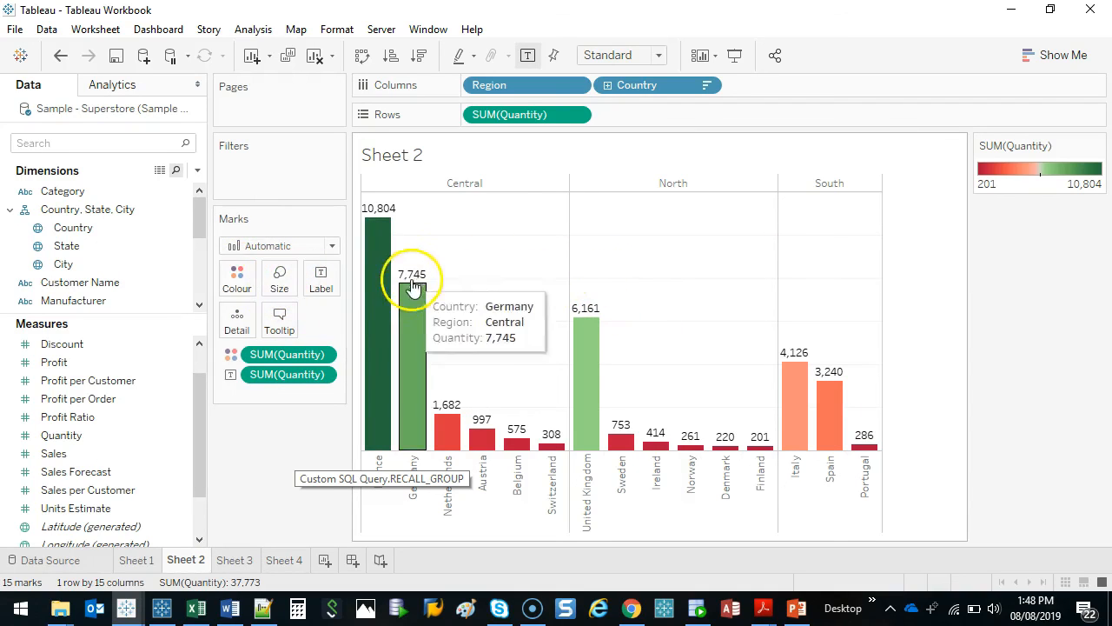
# Try thinner and wider bars, and set the bar size to the midpoint of the size range
pyautogui.click(275, 280)
pyautogui.moveTo(385, 321); pyautogui.dragTo(273, 325)
pyautogui.click(401, 333)
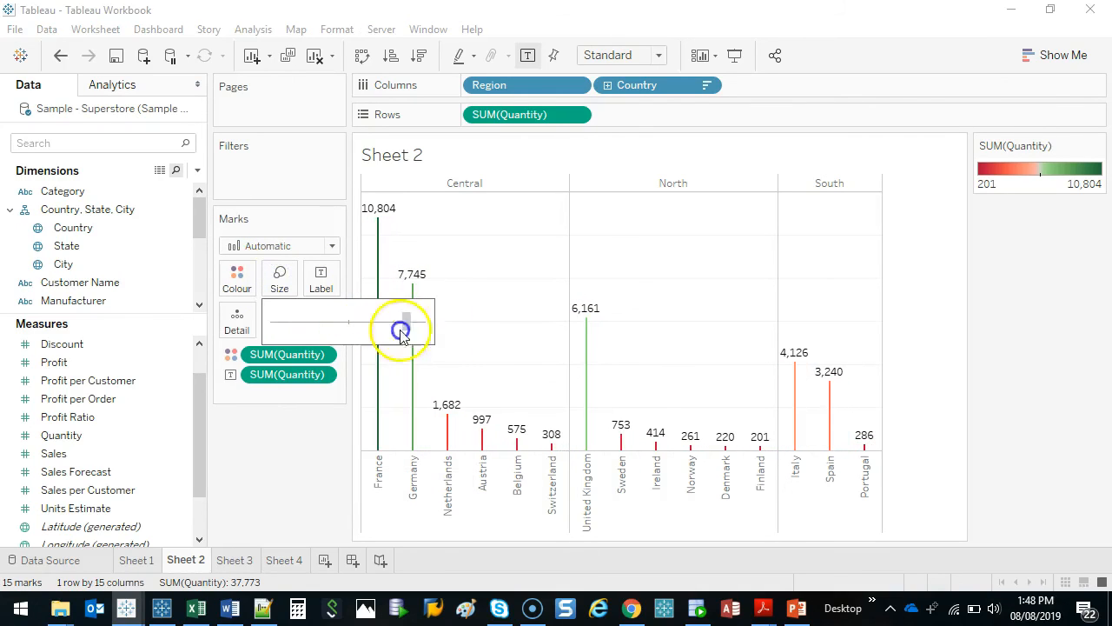
pyautogui.moveTo(400, 334); pyautogui.dragTo(510, 360)
pyautogui.click(349, 322)
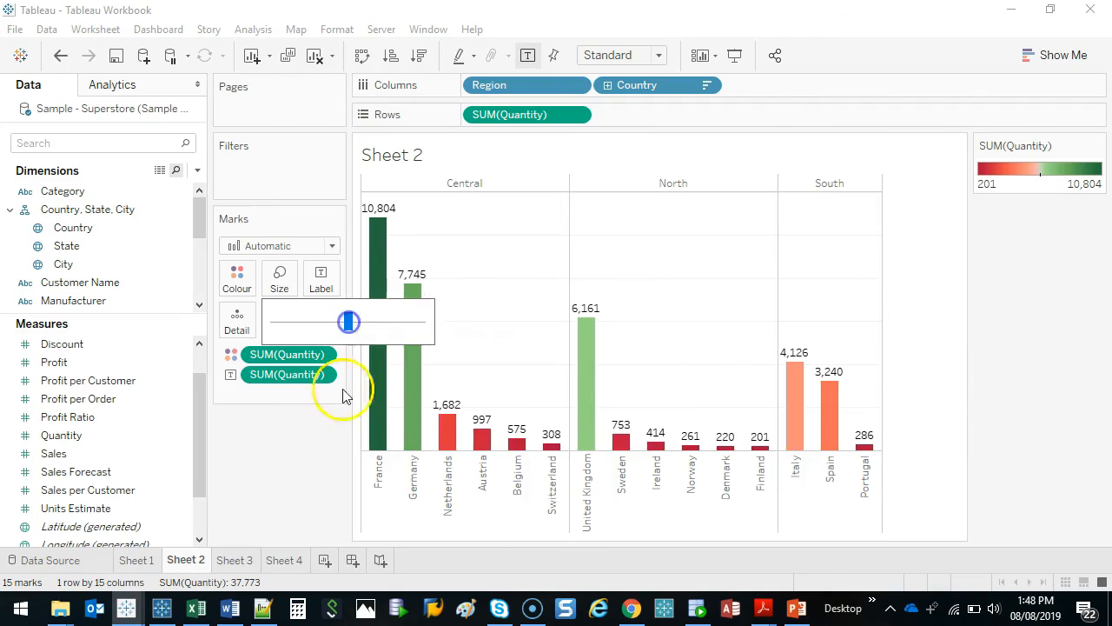
pyautogui.click(300, 446)
pyautogui.click(279, 277)
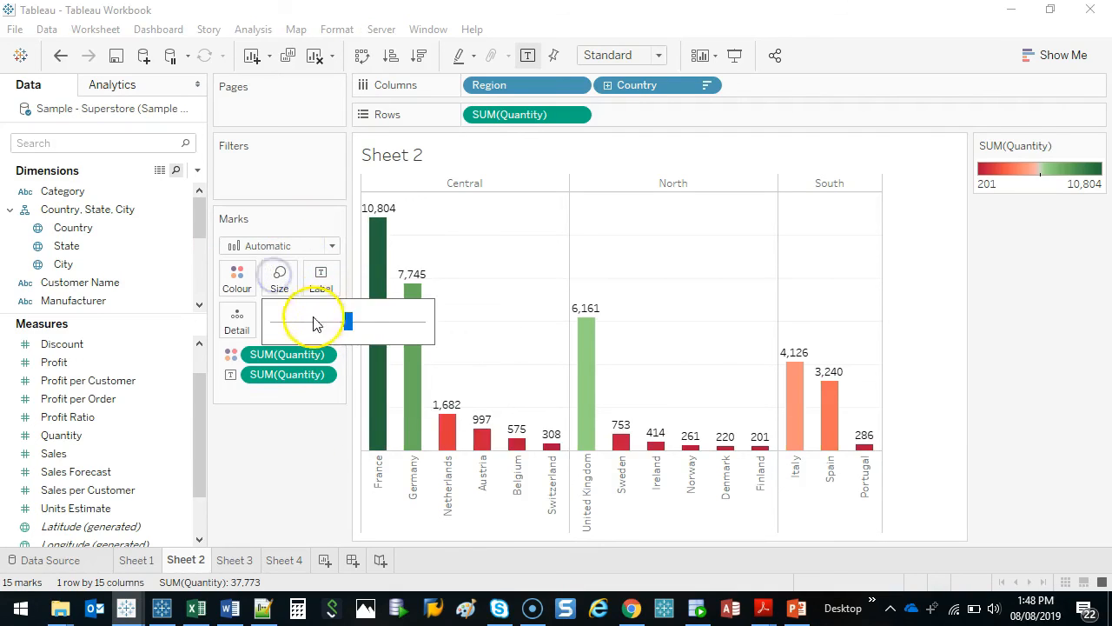
pyautogui.click(316, 323)
pyautogui.click(337, 323)
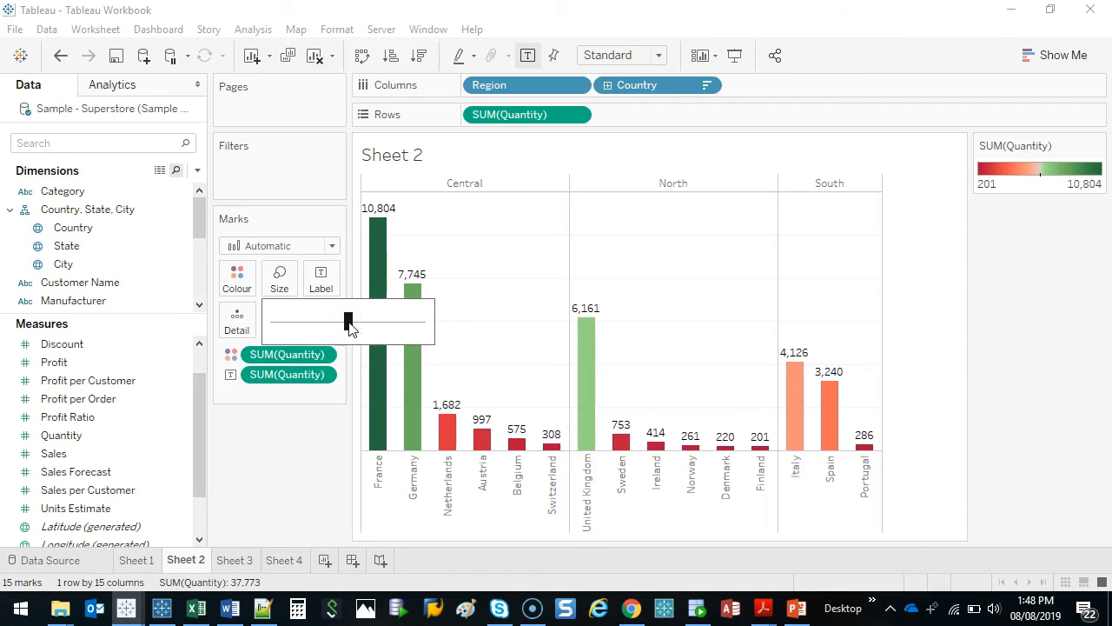
pyautogui.click(281, 462)
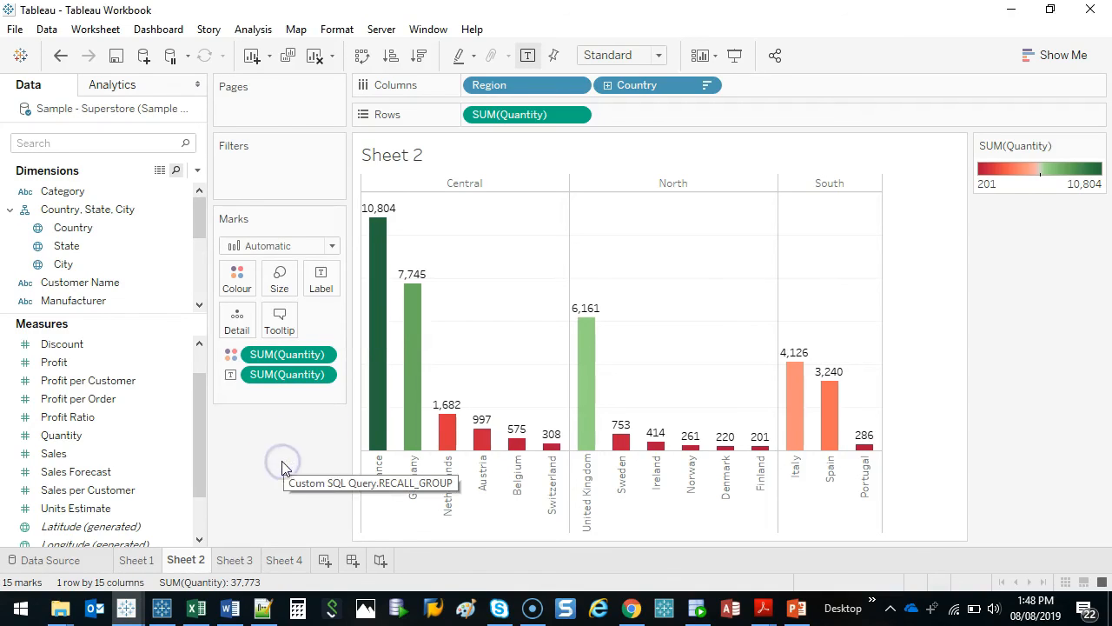